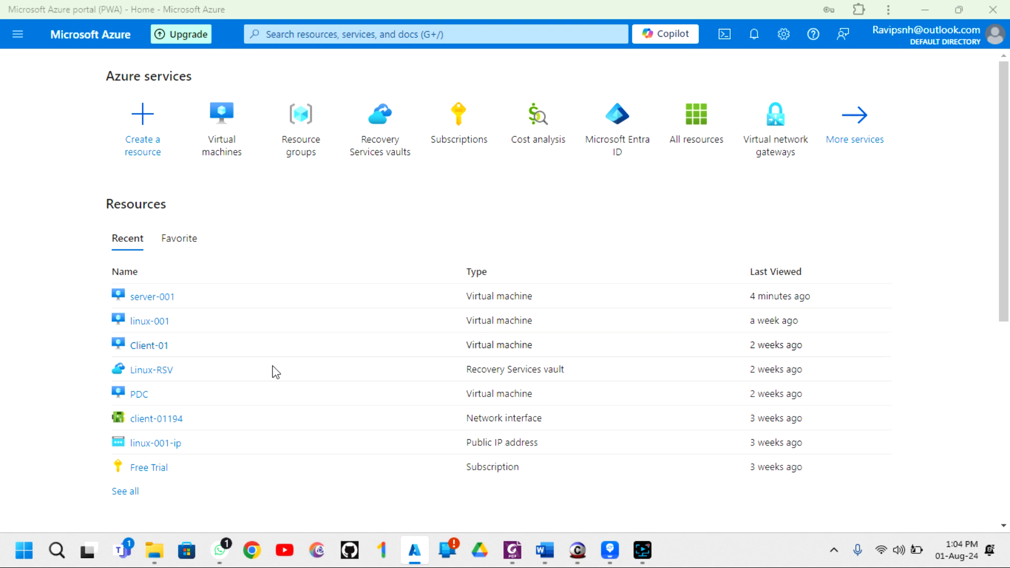
# - Bring Chrome to the front and load portal.azure.com from the address bar
pyautogui.click(254, 550)
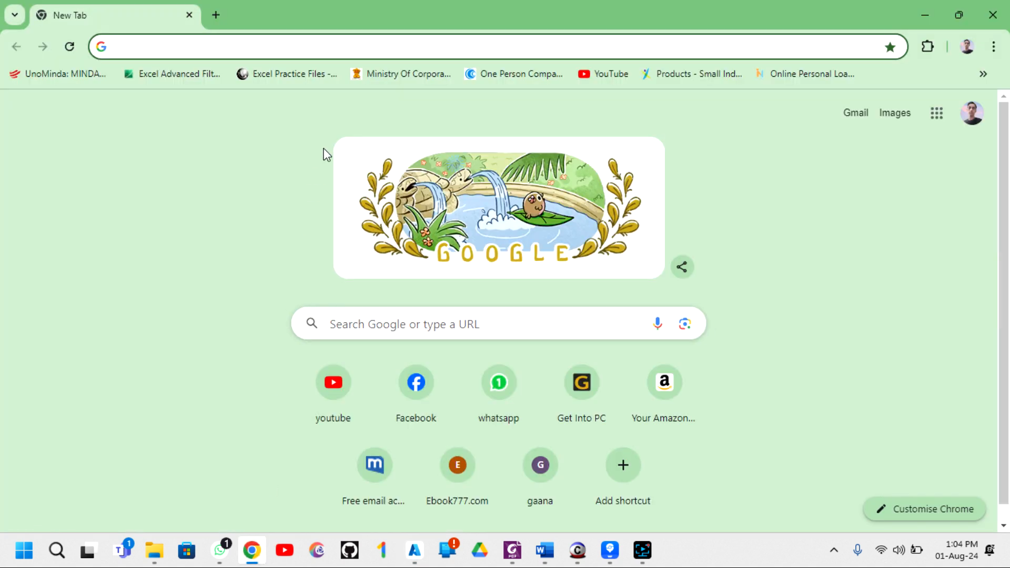
pyautogui.click(237, 46)
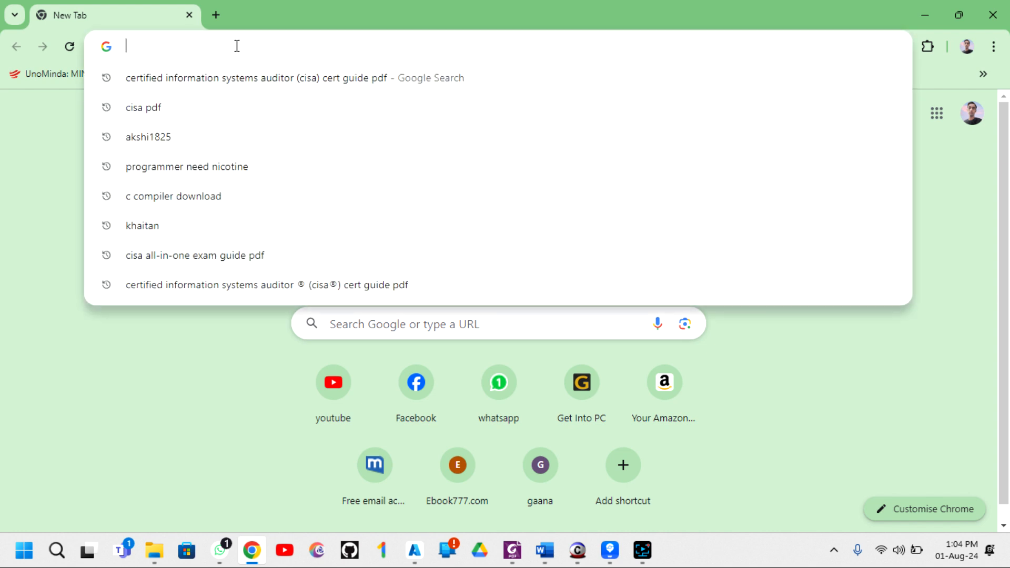
pyautogui.write('portal.azure.com/?pwa=1#home')
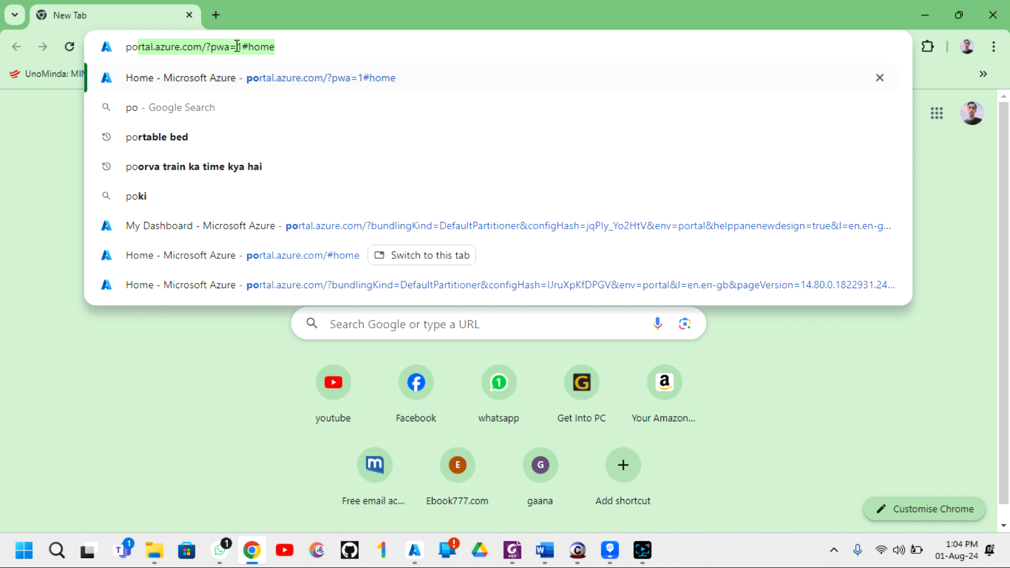
pyautogui.press('End')
pyautogui.press('BackSpace')
pyautogui.press('BackSpace')
pyautogui.press('BackSpace')
pyautogui.press('BackSpace')
pyautogui.press('BackSpace')
pyautogui.press('BackSpace')
pyautogui.press('BackSpace')
pyautogui.press('BackSpace')
pyautogui.press('BackSpace')
pyautogui.press('BackSpace')
pyautogui.press('BackSpace')
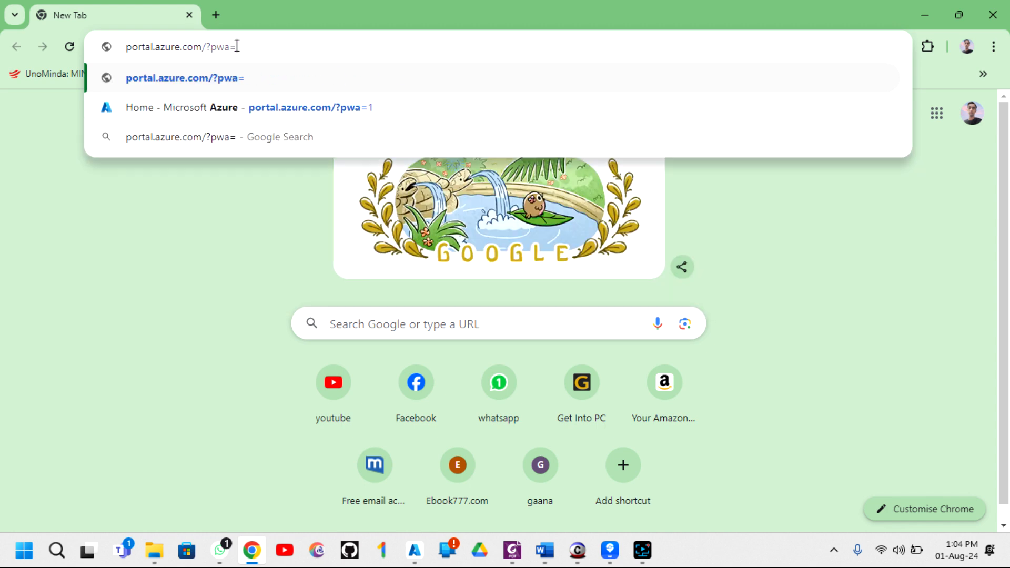
pyautogui.press('BackSpace')
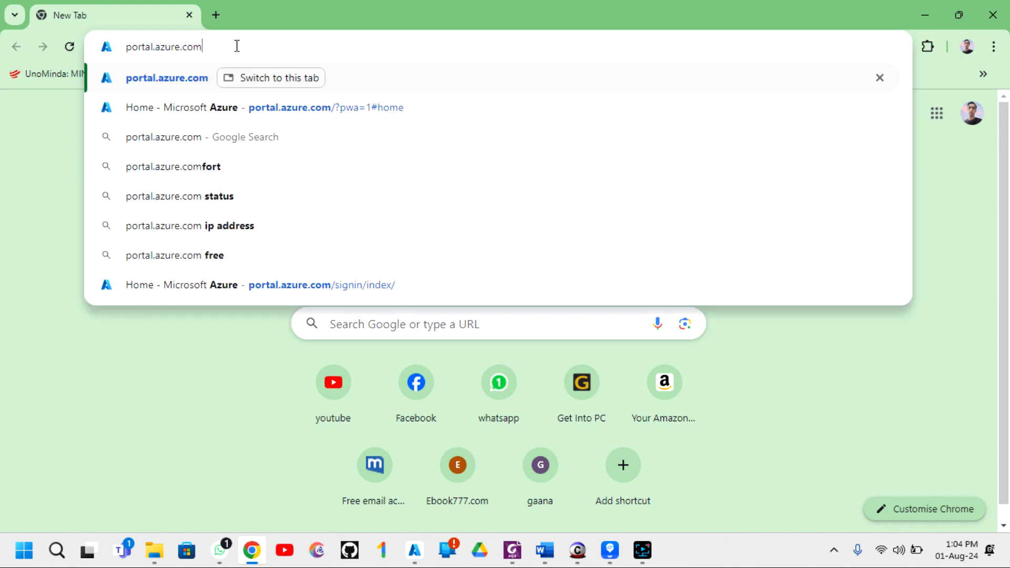
pyautogui.press('Return')
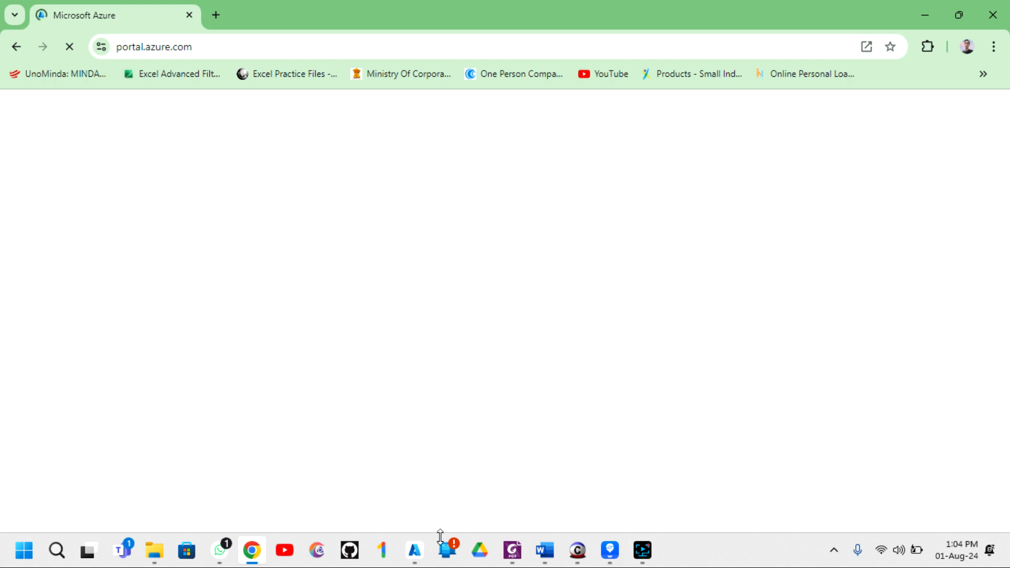
# - Switch to the installed Azure portal app window showing the Home page
pyautogui.moveTo(417, 558)
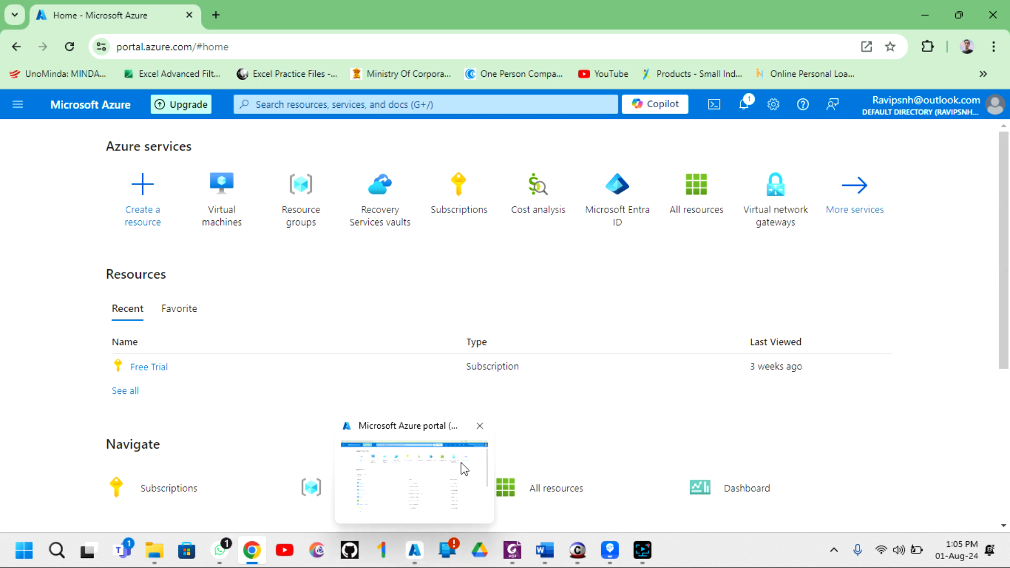
pyautogui.click(470, 435)
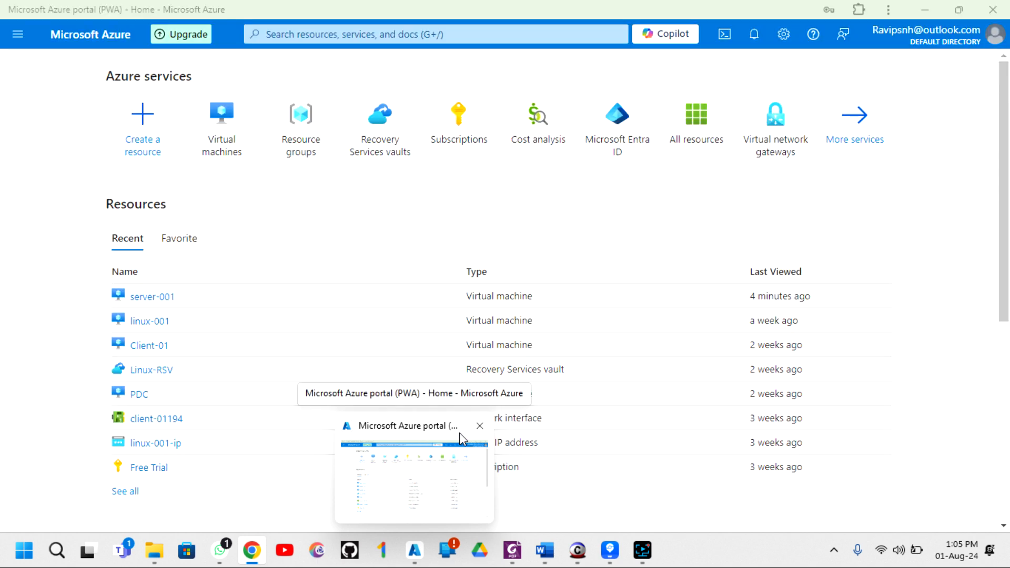
pyautogui.click(424, 454)
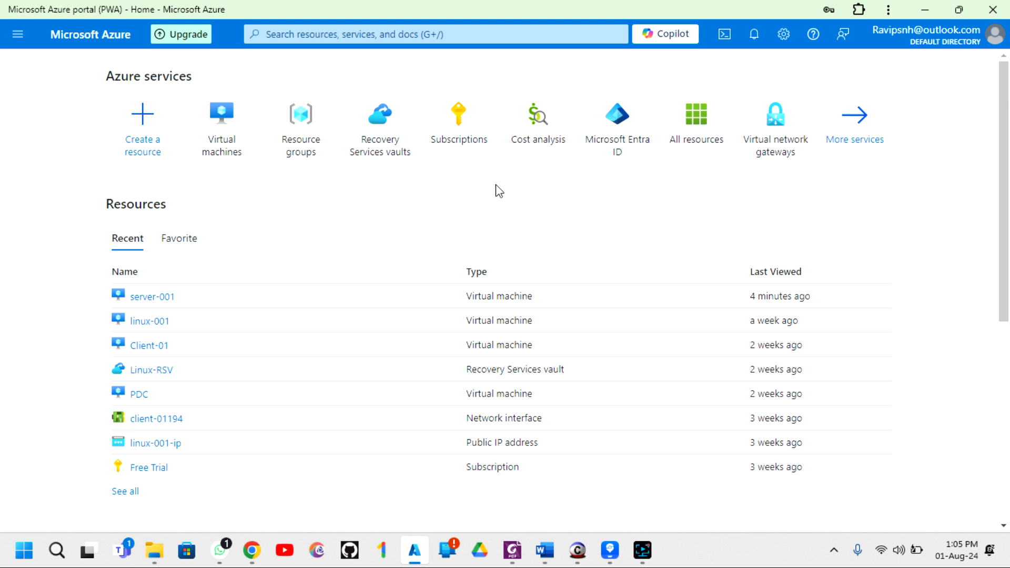
# - Search 'virtu', open the Virtual machines service, and expand its Create menu
pyautogui.click(327, 36)
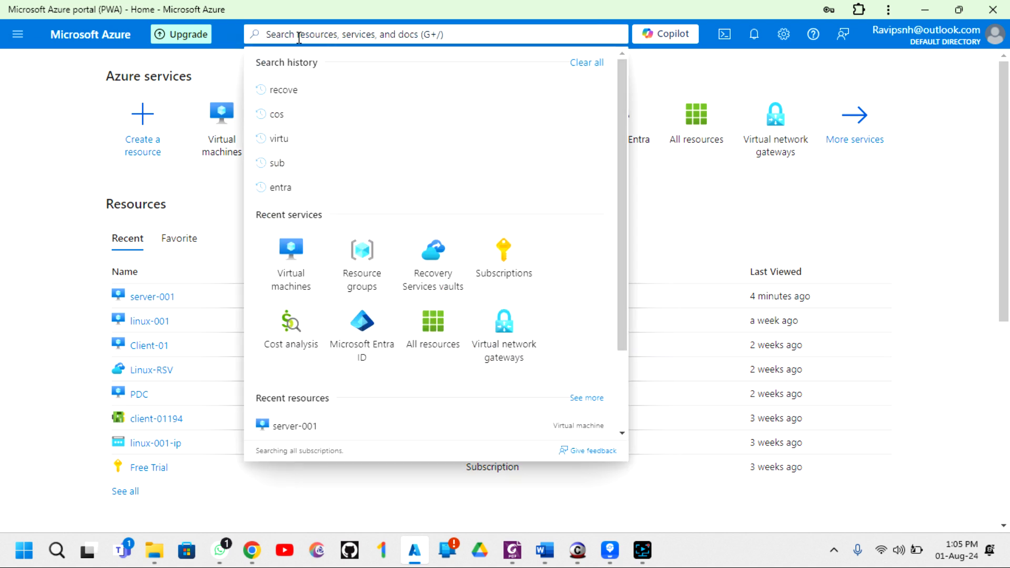
pyautogui.write('virtu')
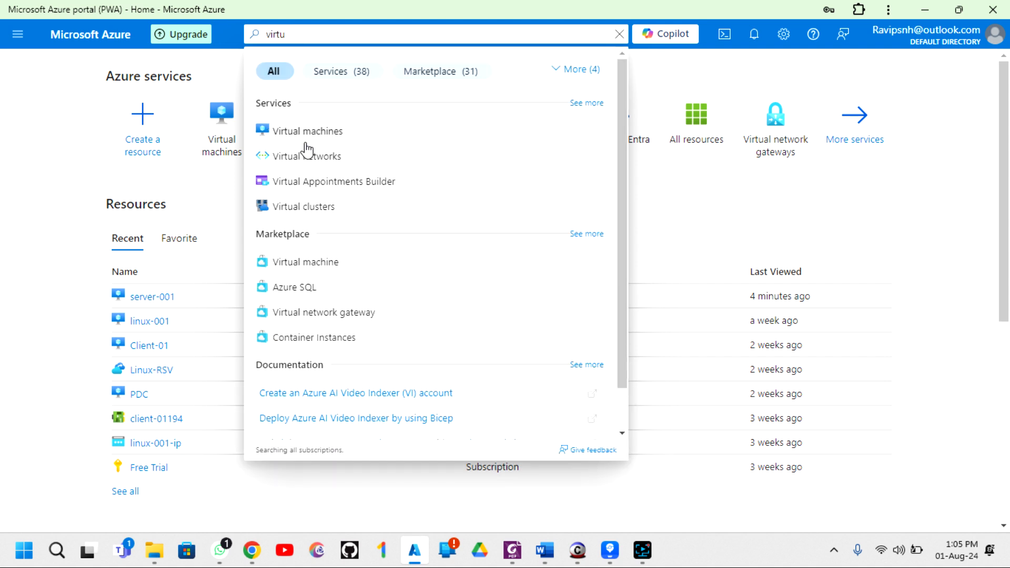
pyautogui.click(323, 142)
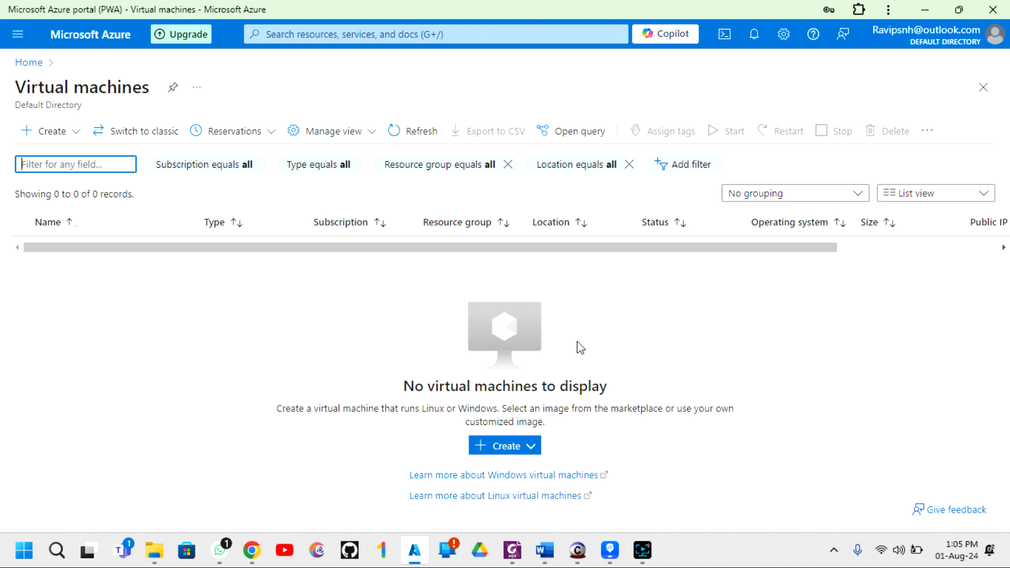
pyautogui.click(70, 136)
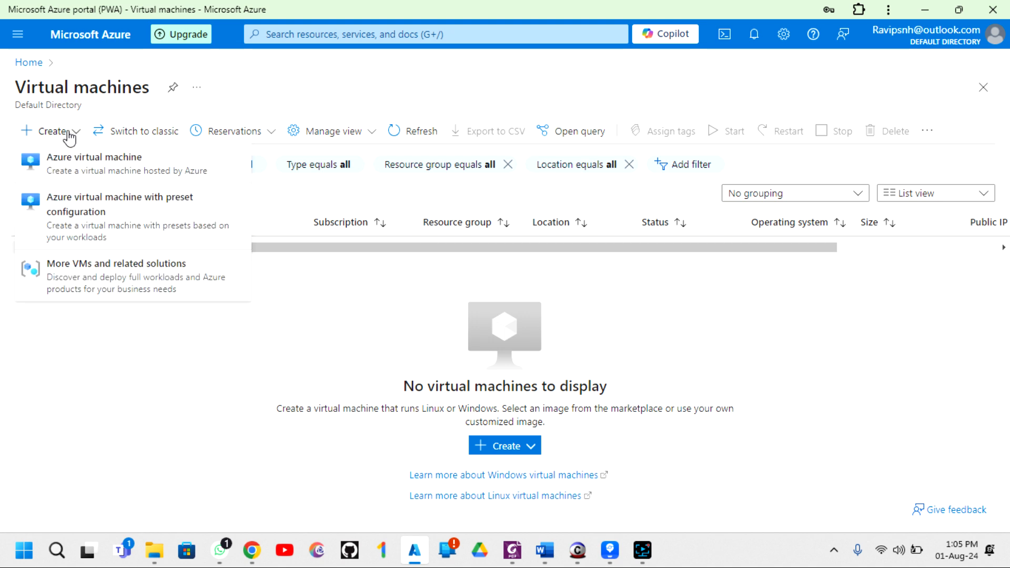
# - Choose 'Azure virtual machine' to open the Create a virtual machine wizard
pyautogui.click(85, 159)
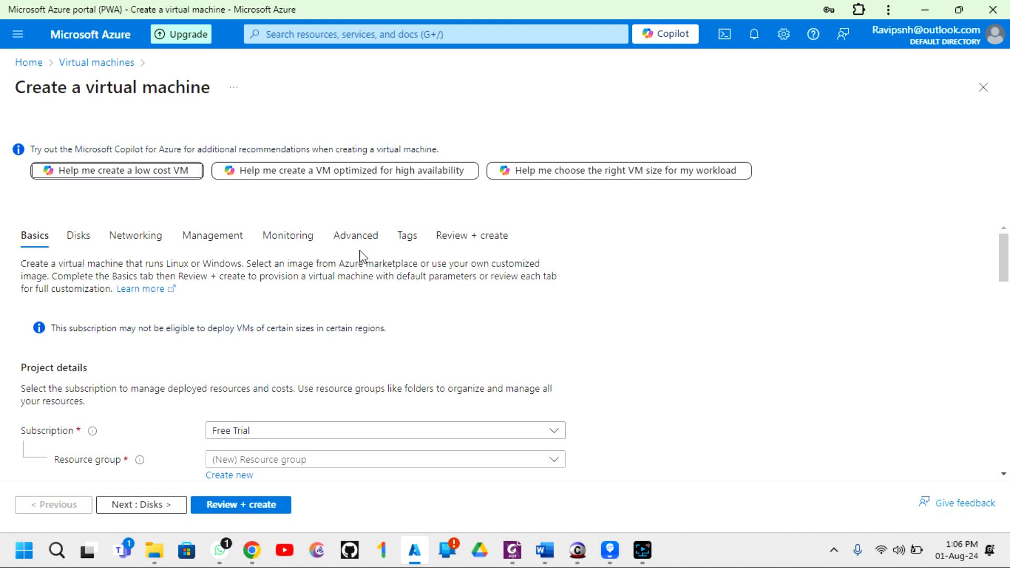
# - Expand the Subscription dropdown on the Basics tab
pyautogui.scroll(-1, 243, 272)
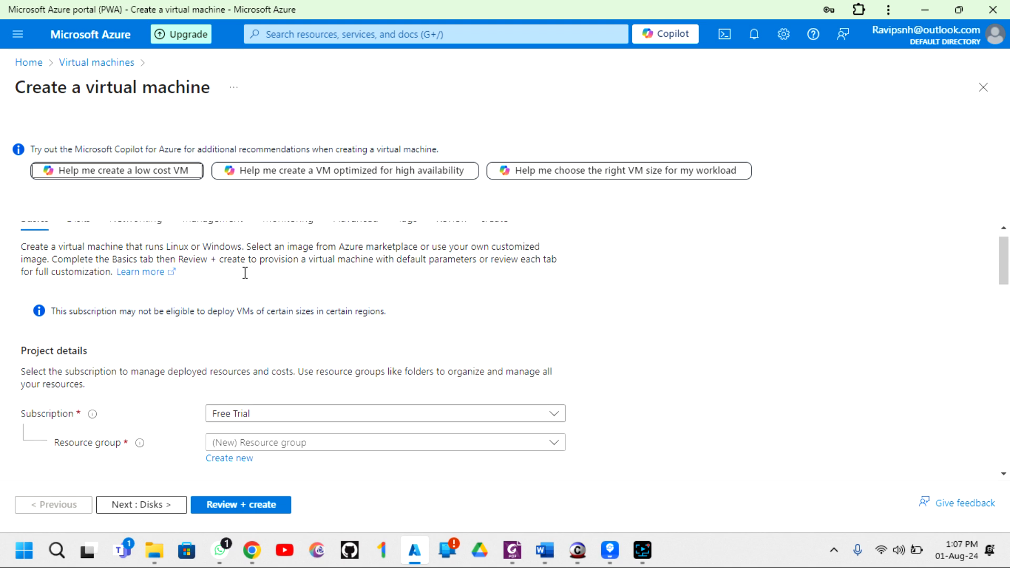
pyautogui.scroll(1, 245, 273)
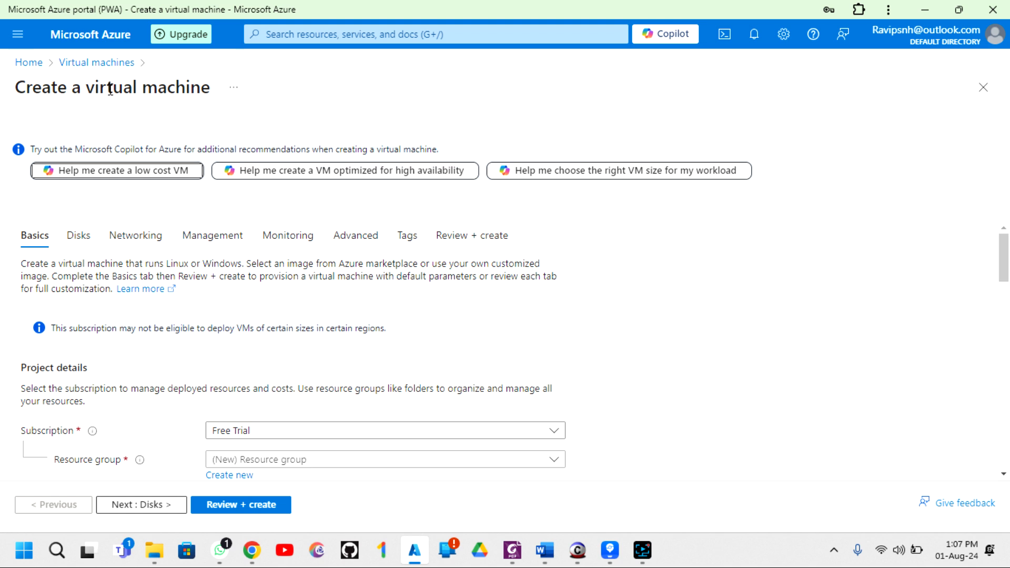
pyautogui.scroll(-5, 106, 279)
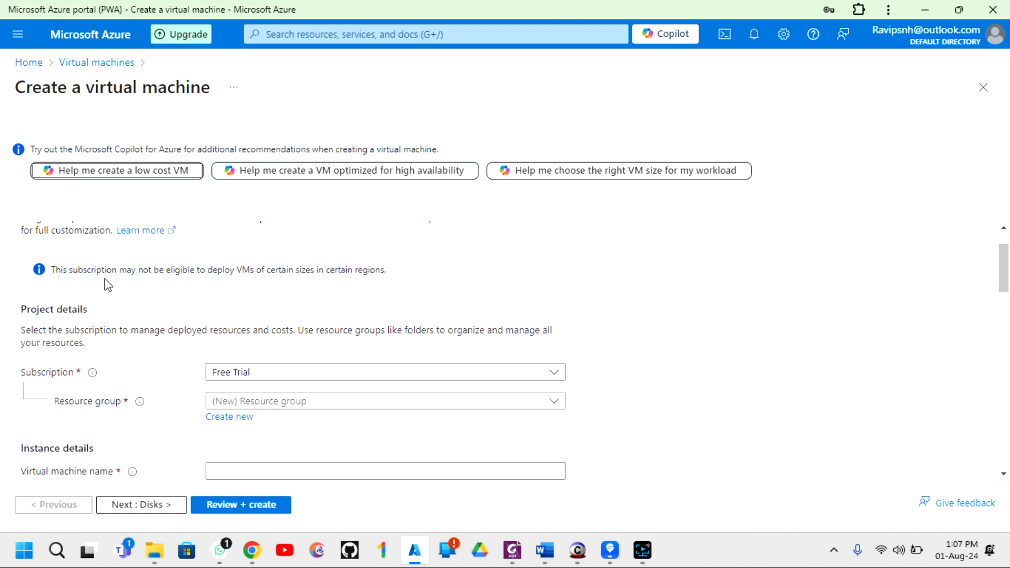
pyautogui.scroll(-2, 106, 284)
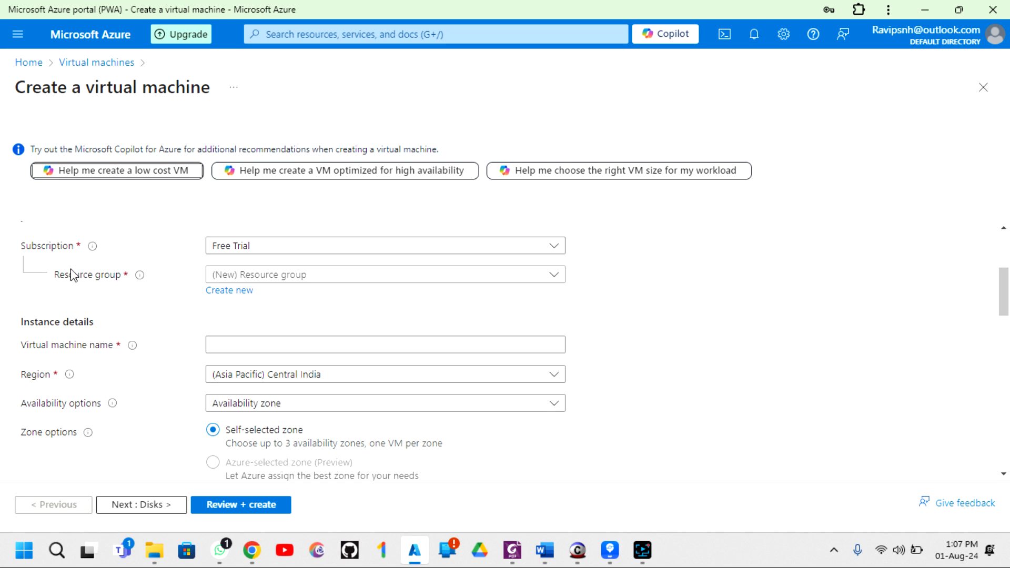
pyautogui.click(282, 247)
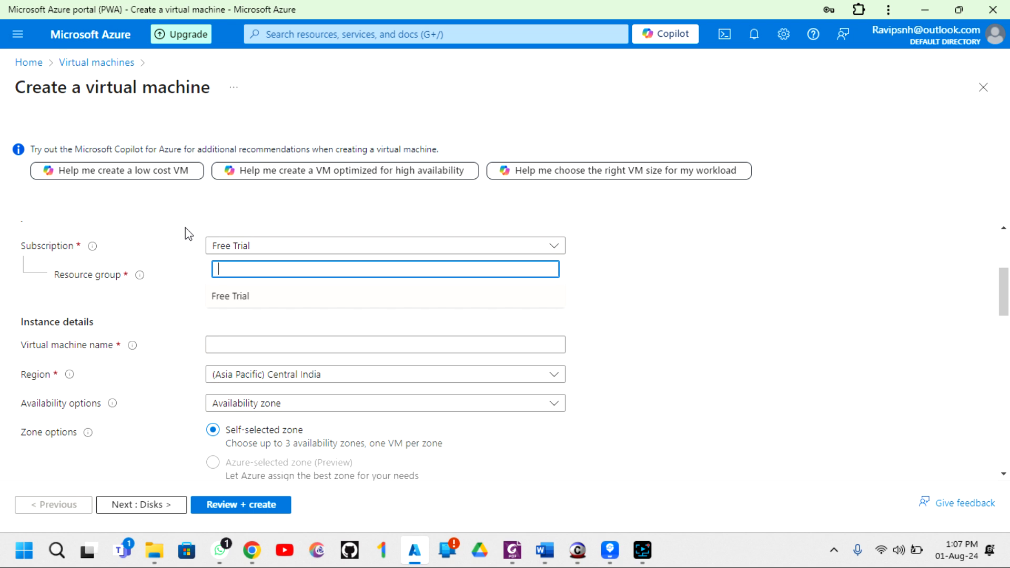
# - Keep Free Trial selected as the subscription
pyautogui.click(246, 300)
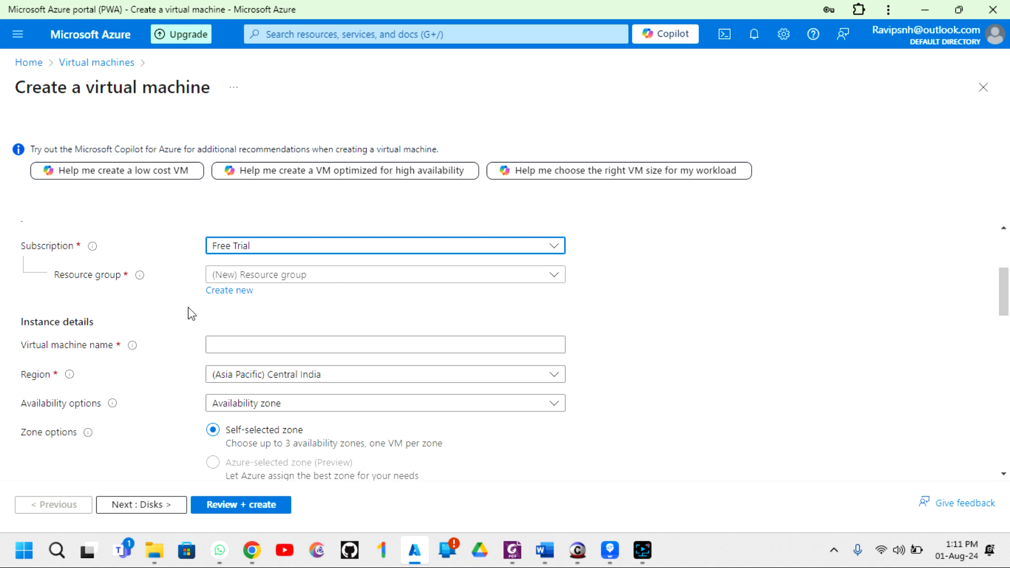
# - Create a new resource group named 'webserver' for the VM
pyautogui.click(235, 292)
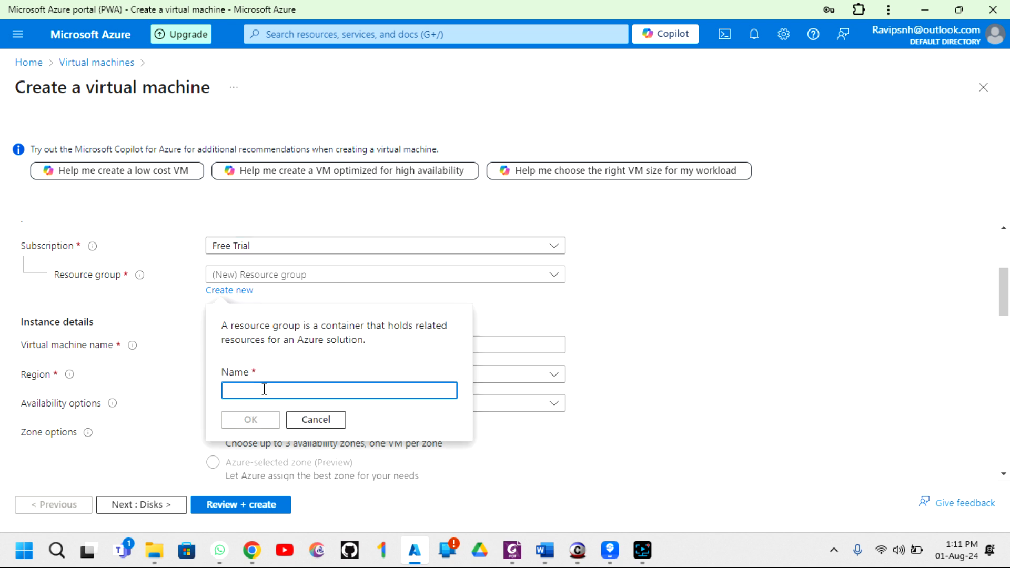
pyautogui.write('webswer')
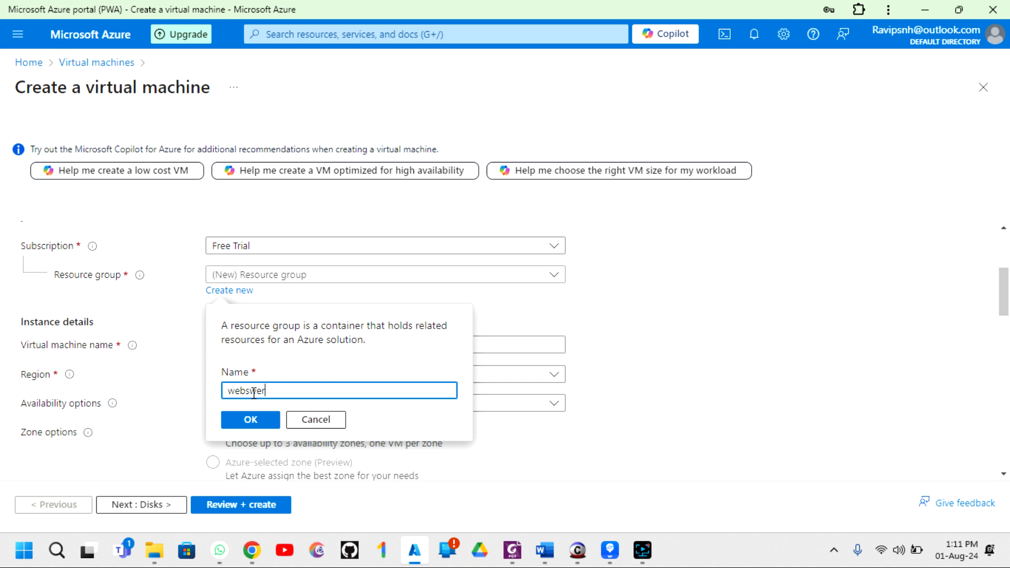
pyautogui.write('ve')
pyautogui.press('BackSpace')
pyautogui.press('BackSpace')
pyautogui.press('BackSpace')
pyautogui.press('BackSpace')
pyautogui.press('BackSpace')
pyautogui.write('erver')
pyautogui.click(246, 424)
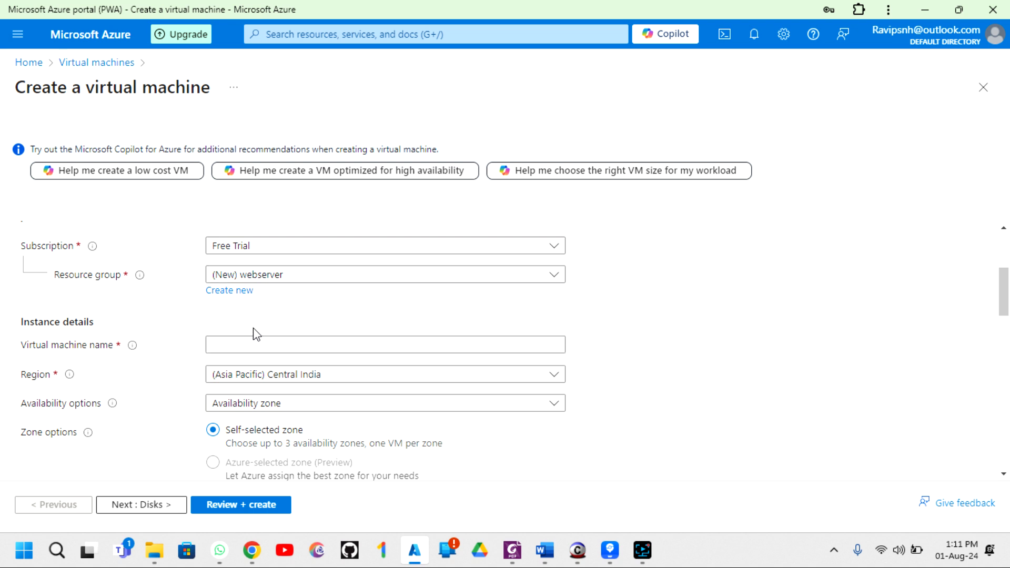
# - Enter 'server-01' as the virtual machine name
pyautogui.scroll(-1, 216, 337)
pyautogui.click(243, 292)
pyautogui.click(242, 294)
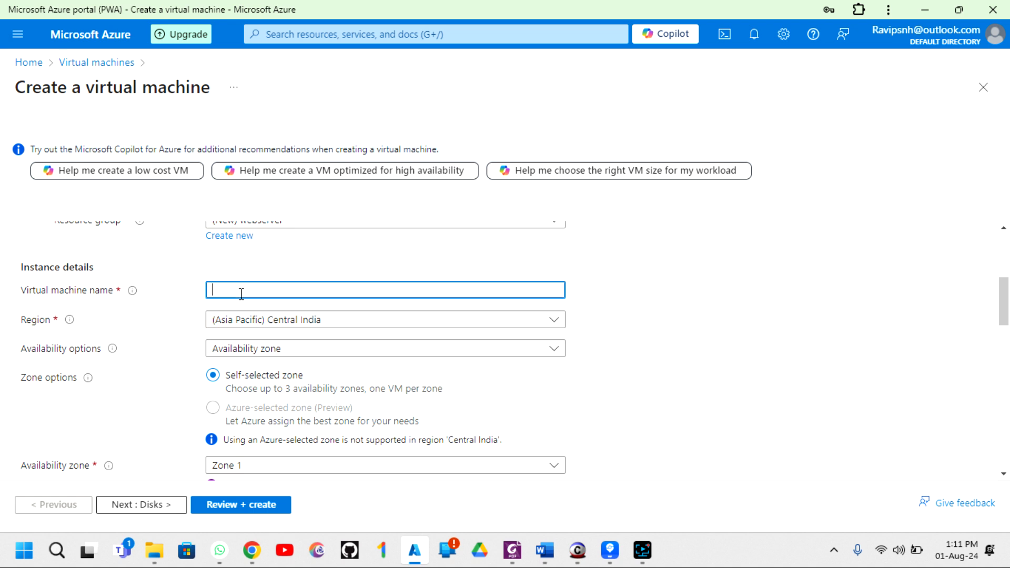
pyautogui.write('server-01')
pyautogui.scroll(-1, 350, 284)
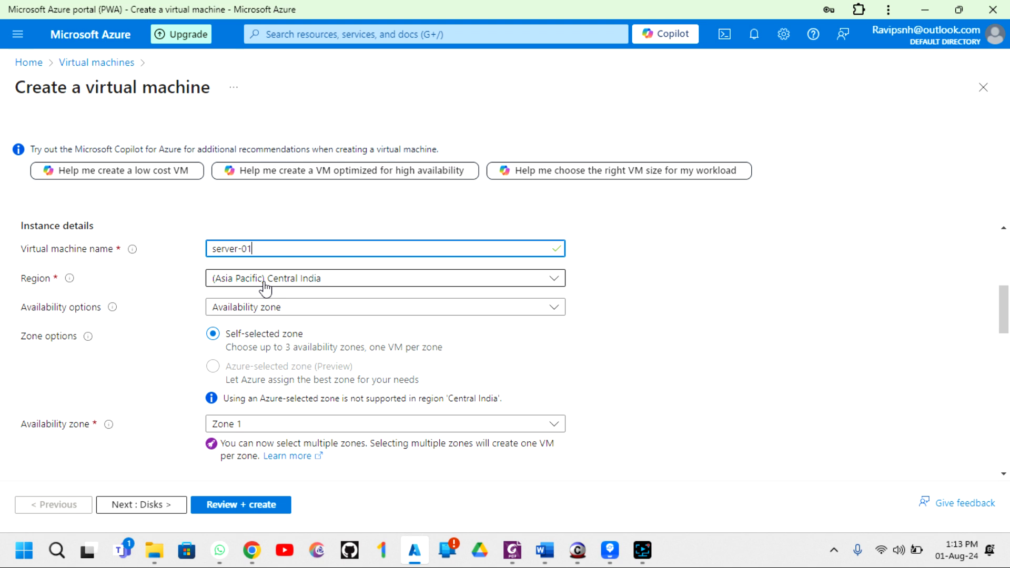
# - Set the VM region to (US) North Central US
pyautogui.click(266, 287)
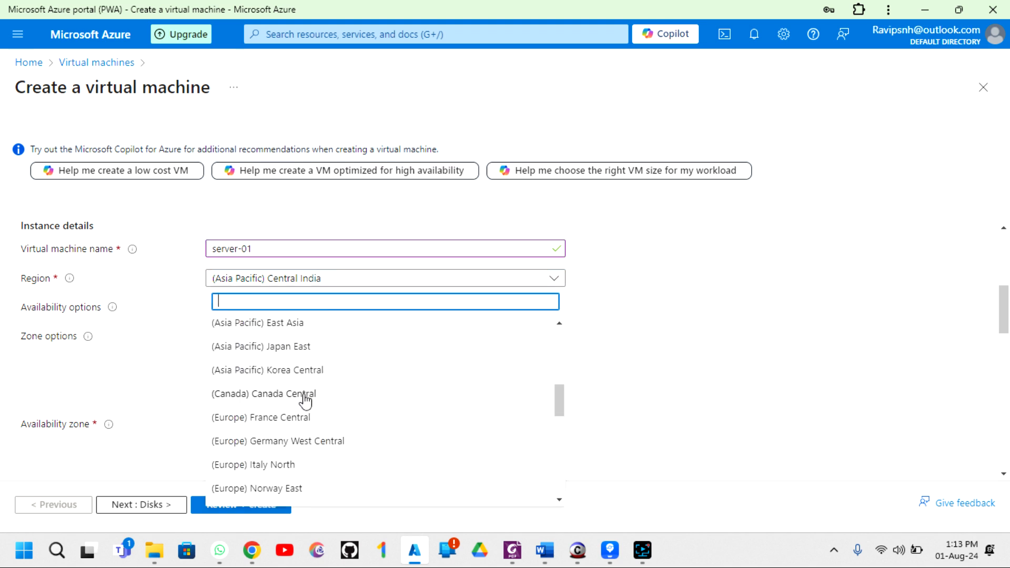
pyautogui.scroll(-3, 305, 400)
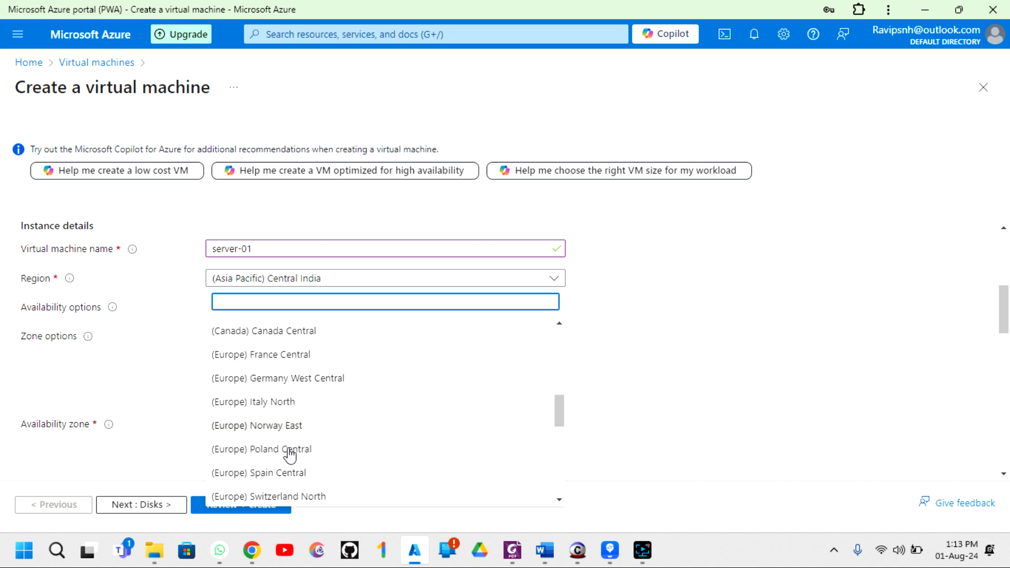
pyautogui.scroll(-5, 290, 456)
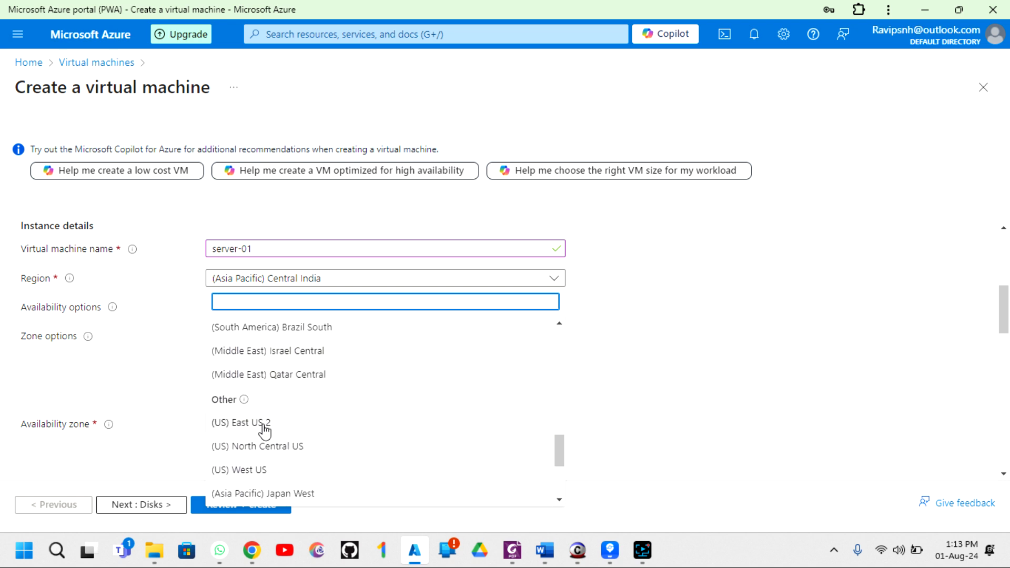
pyautogui.scroll(-1, 317, 428)
pyautogui.click(286, 418)
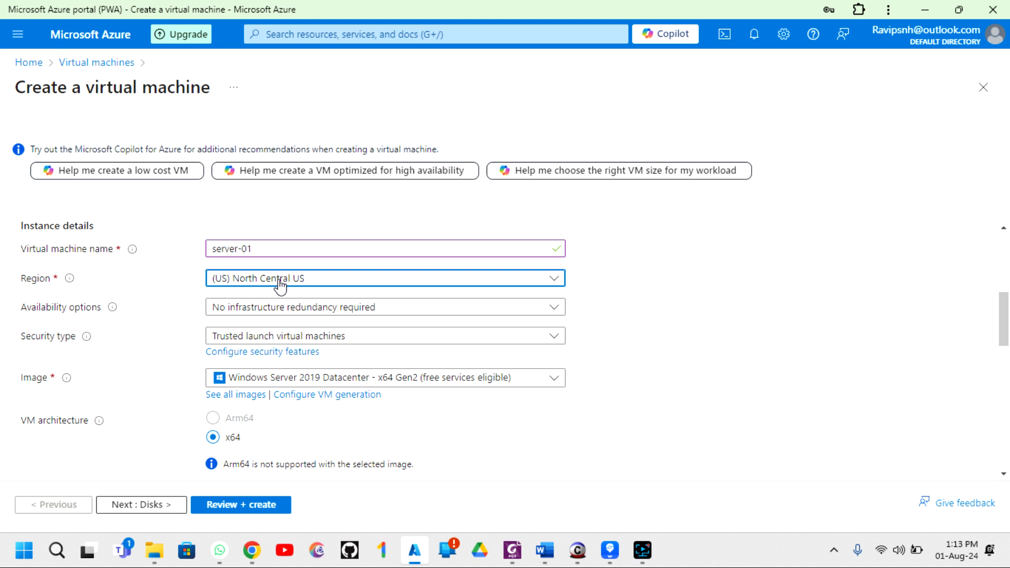
# - Keep Availability options at 'No infrastructure redundancy required'
pyautogui.click(241, 310)
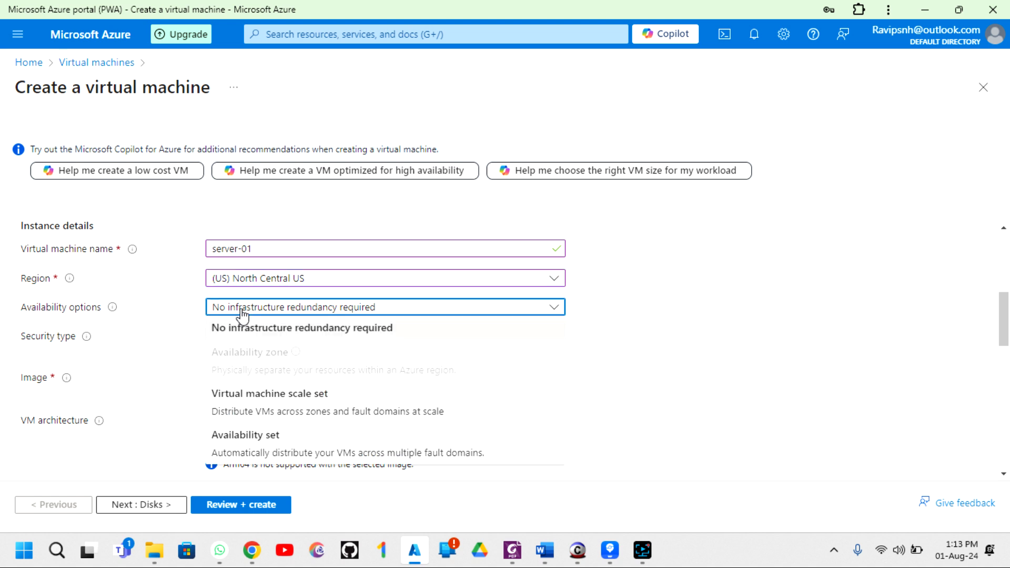
pyautogui.click(276, 334)
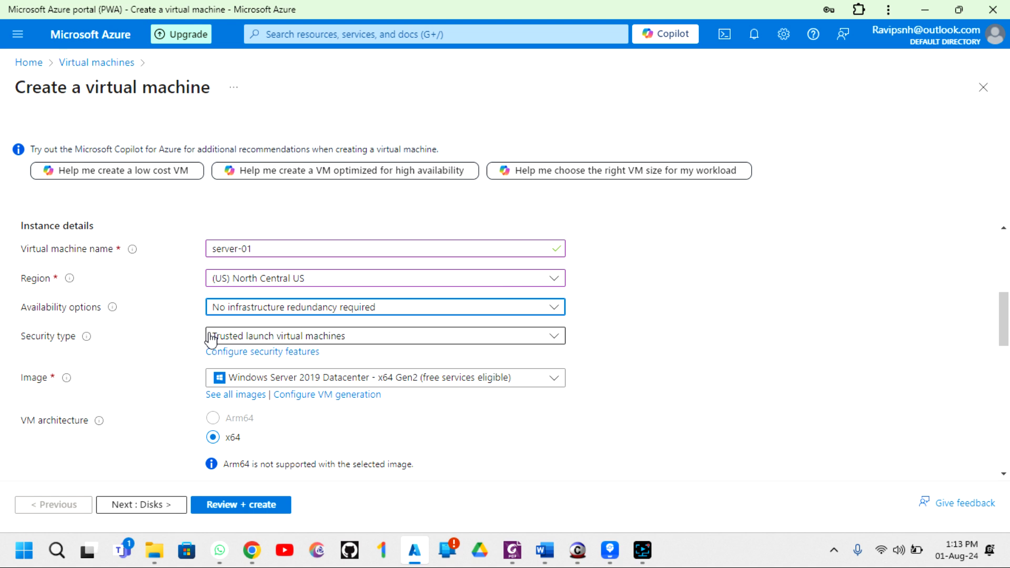
pyautogui.scroll(-1, 155, 336)
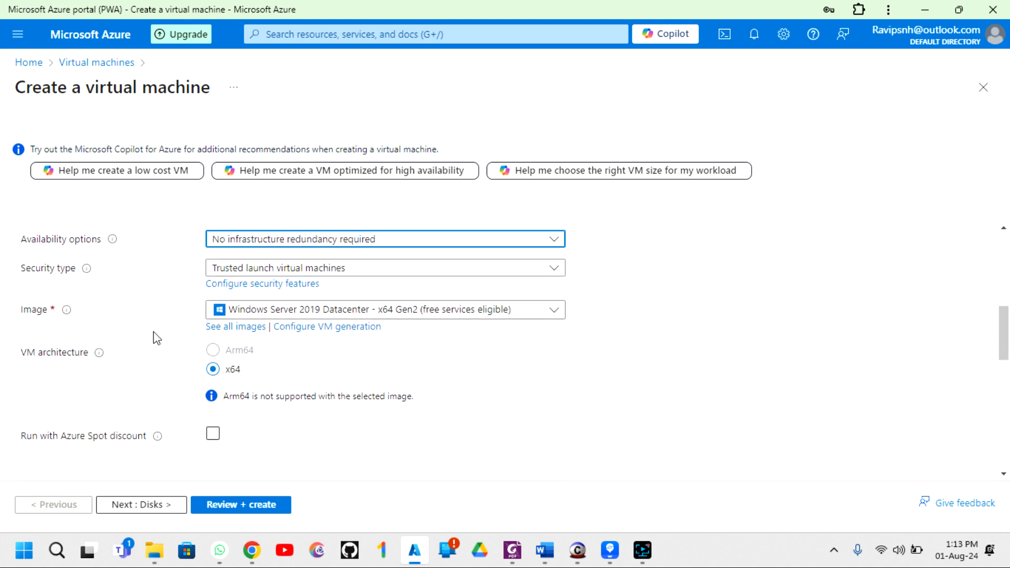
pyautogui.scroll(-1, 155, 339)
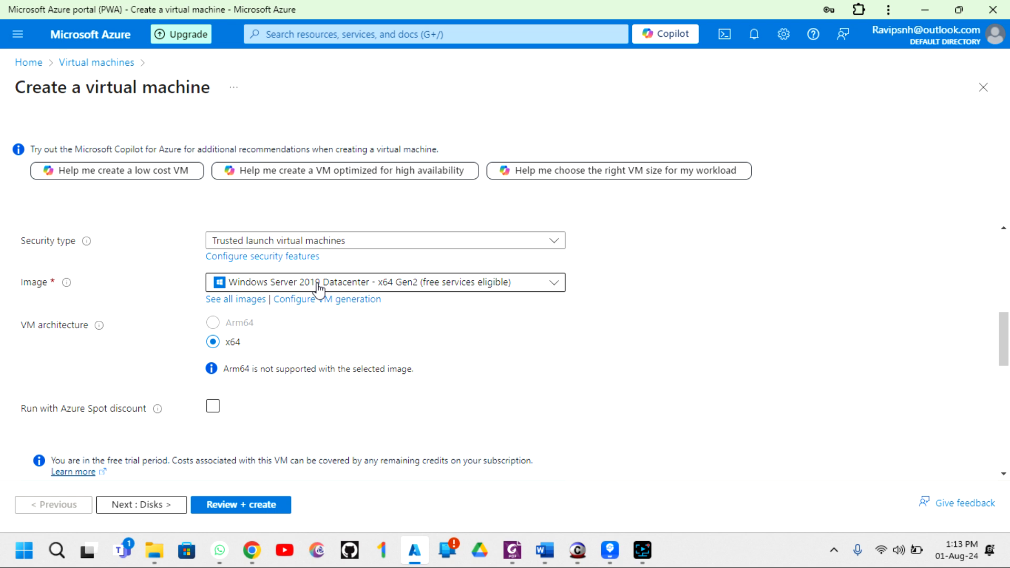
pyautogui.click(395, 294)
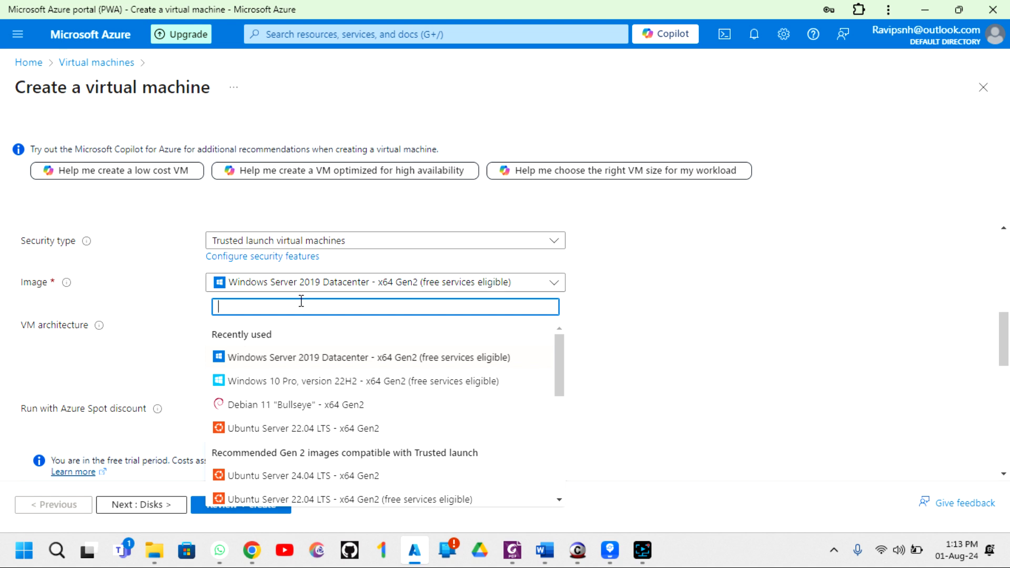
pyautogui.scroll(-3, 290, 408)
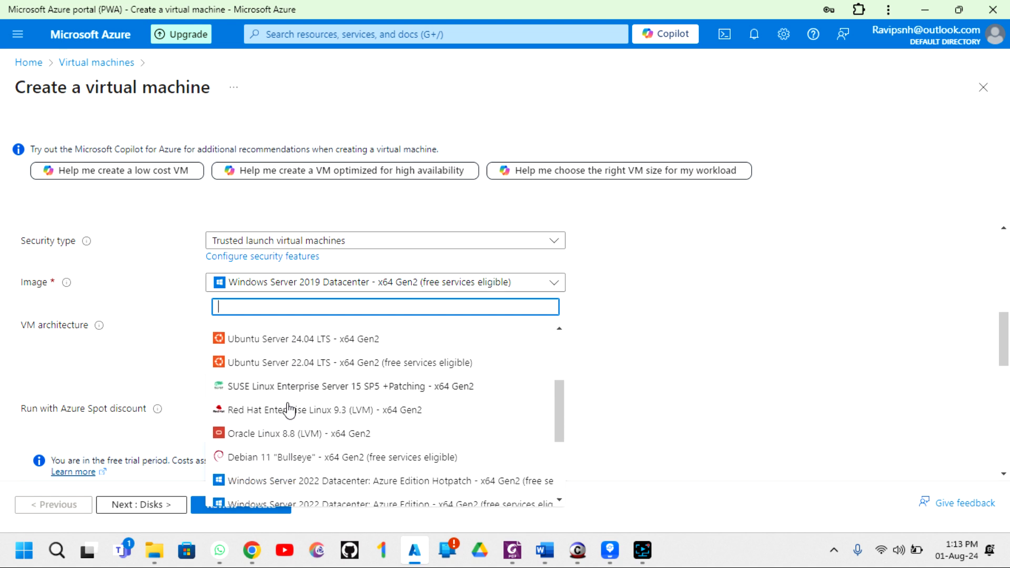
pyautogui.scroll(-3, 291, 409)
pyautogui.scroll(3, 290, 409)
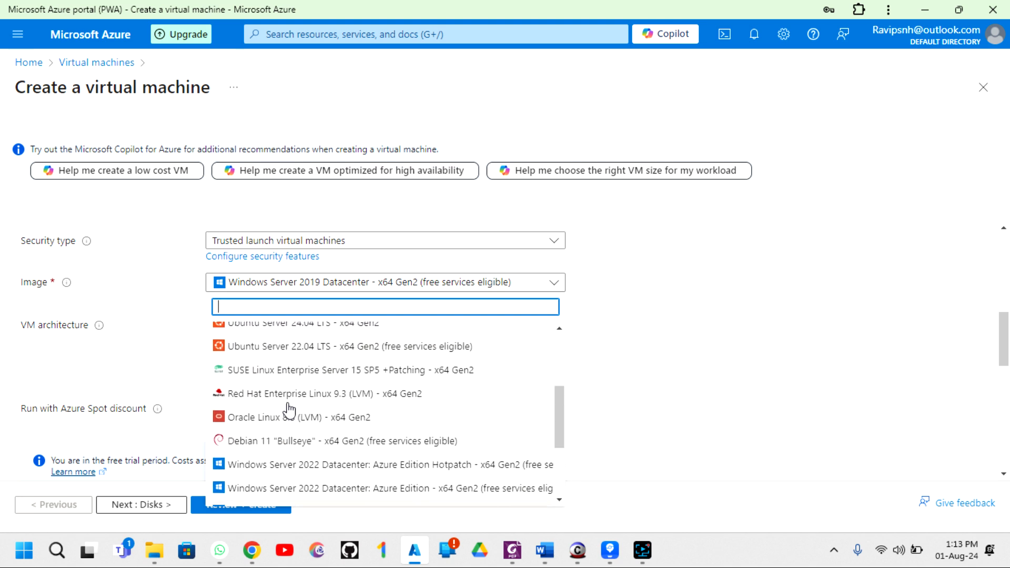
pyautogui.scroll(-3, 289, 409)
pyautogui.scroll(6, 289, 409)
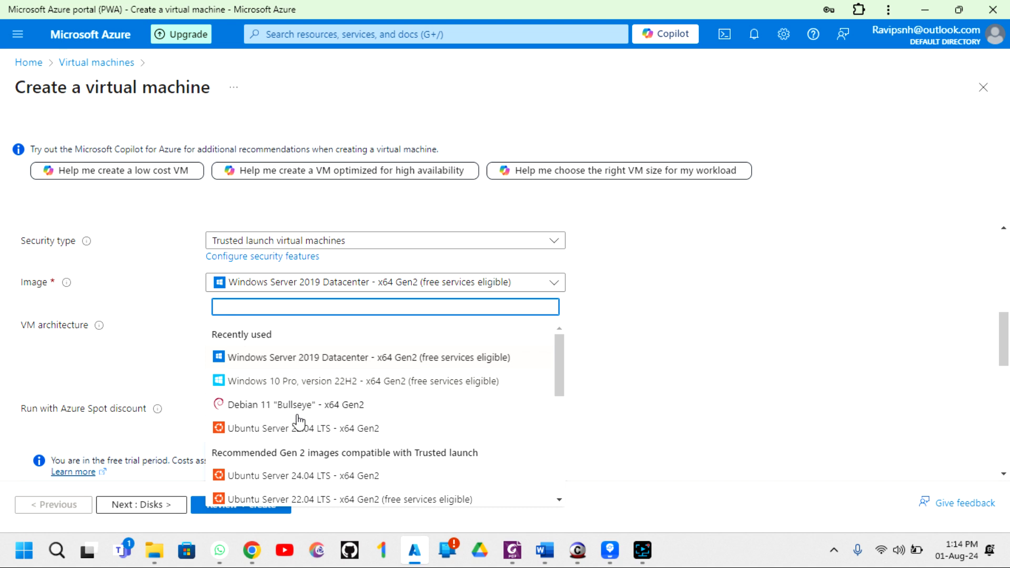
pyautogui.scroll(-1, 290, 436)
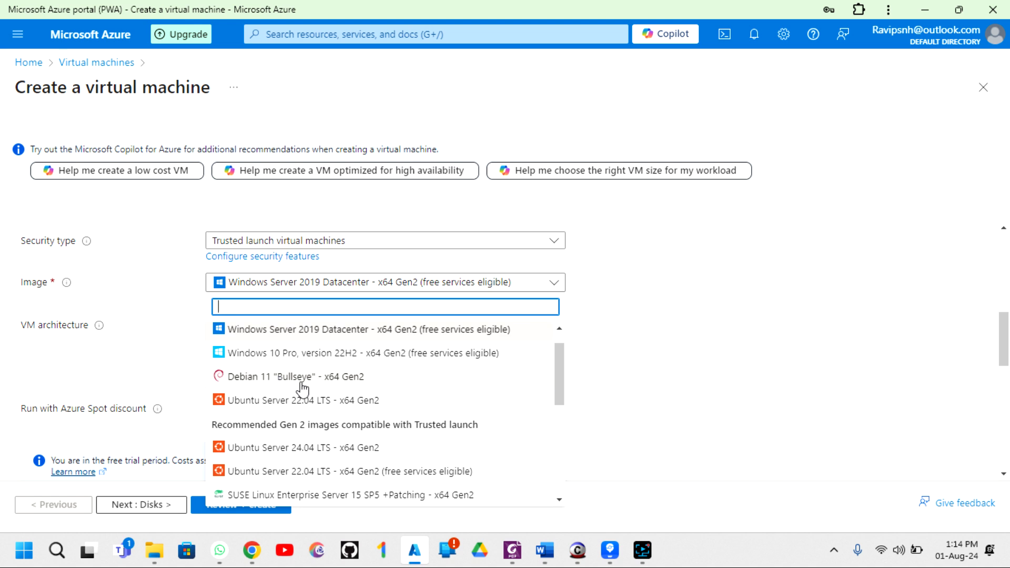
pyautogui.scroll(-3, 303, 390)
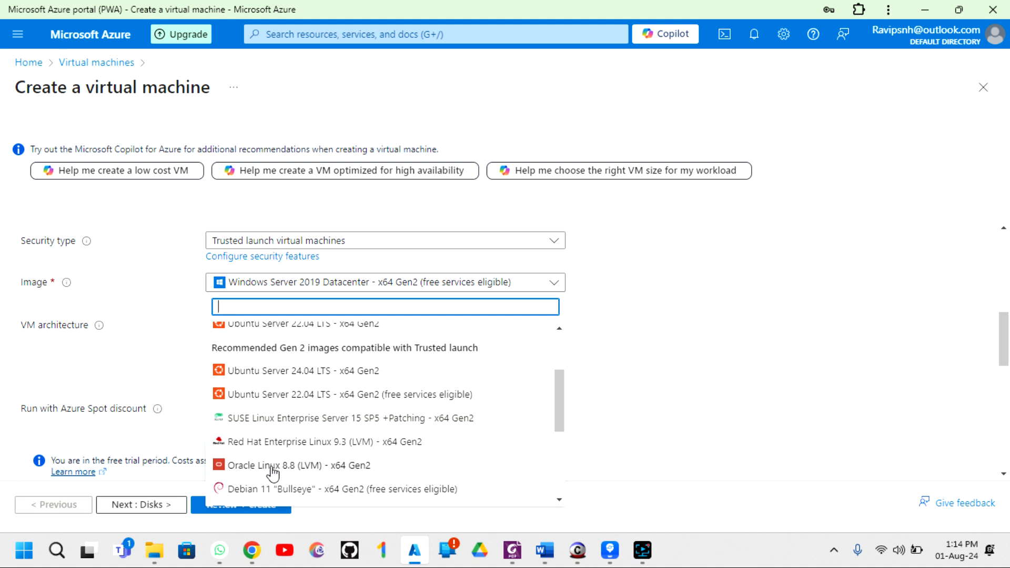
pyautogui.scroll(-3, 287, 470)
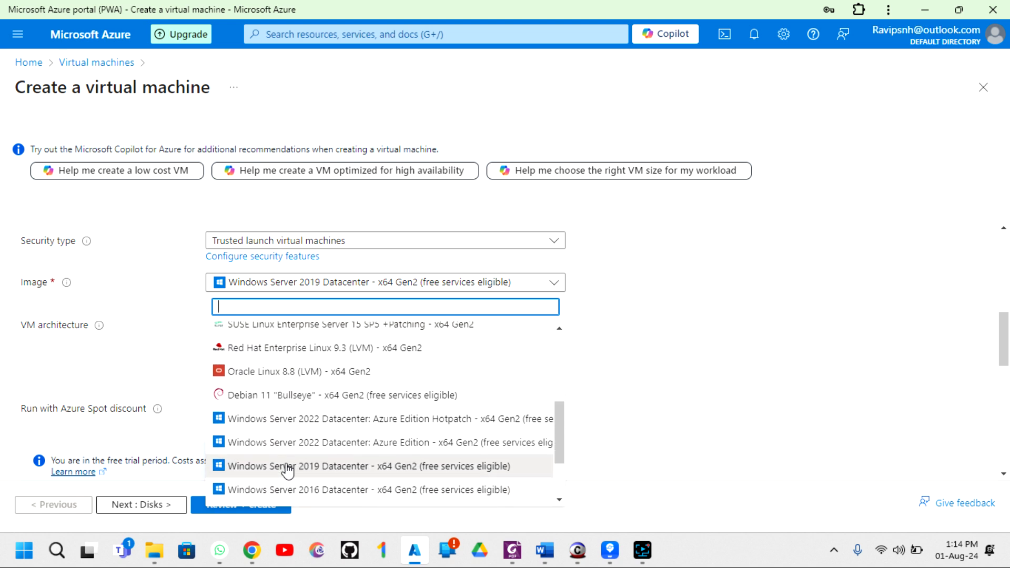
pyautogui.scroll(6, 286, 470)
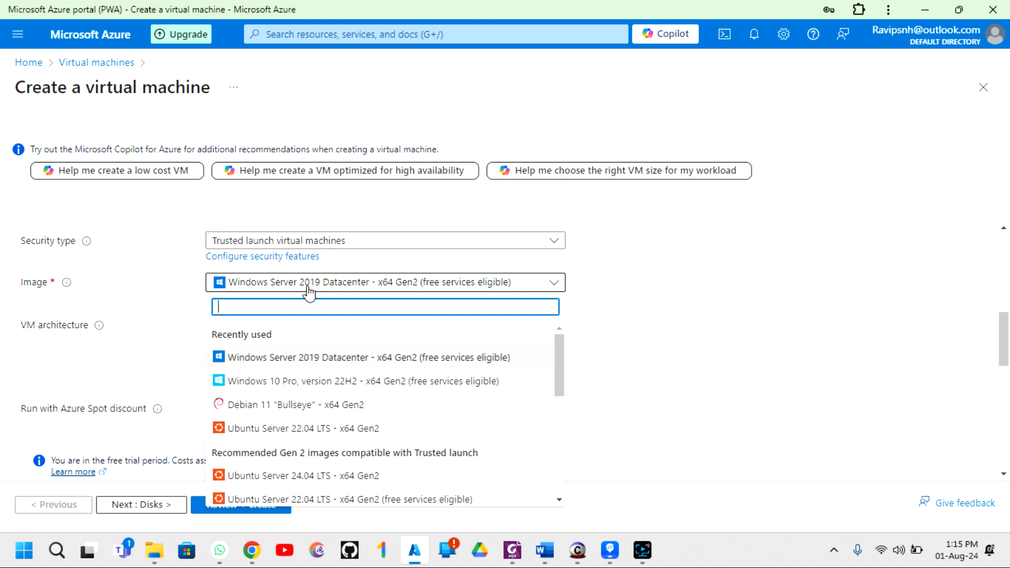
pyautogui.click(295, 291)
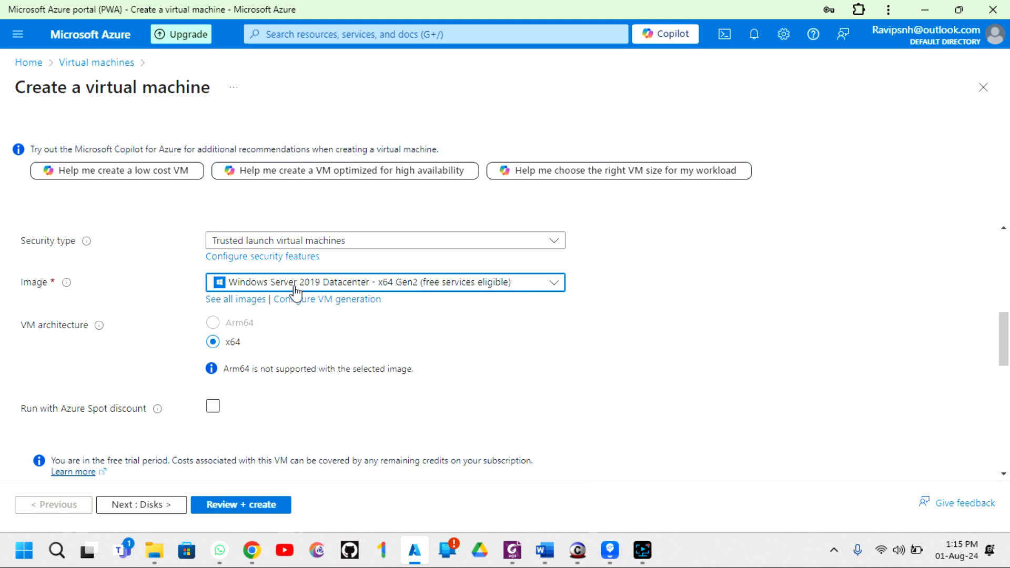
pyautogui.scroll(-2, 251, 350)
pyautogui.scroll(-3, 214, 354)
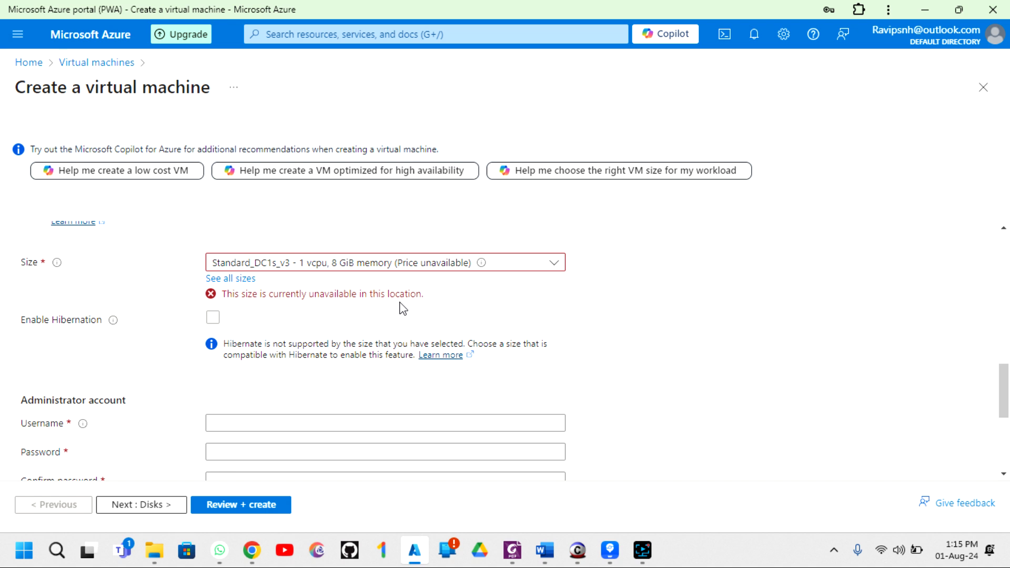
pyautogui.click(352, 268)
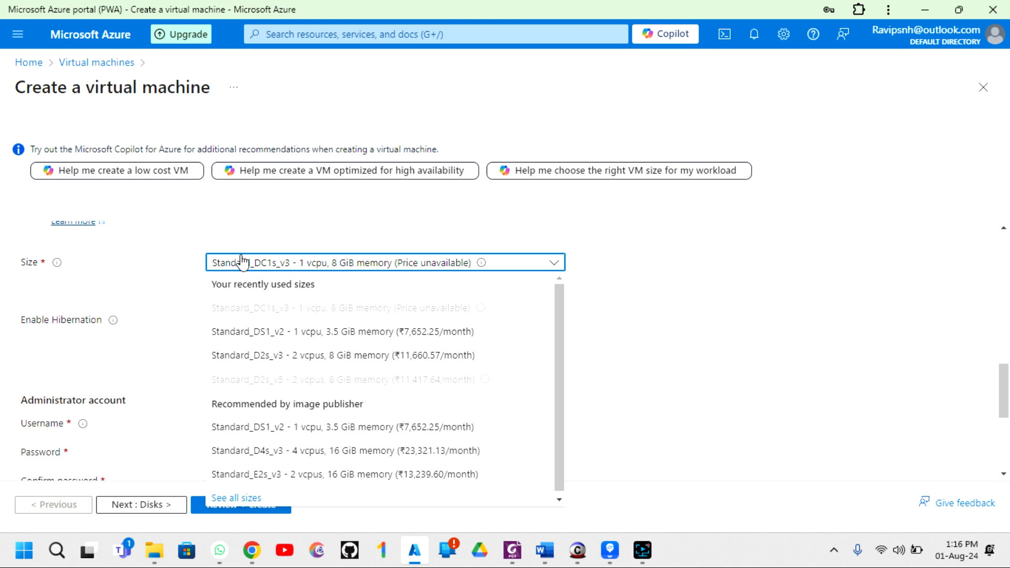
pyautogui.scroll(5, 244, 260)
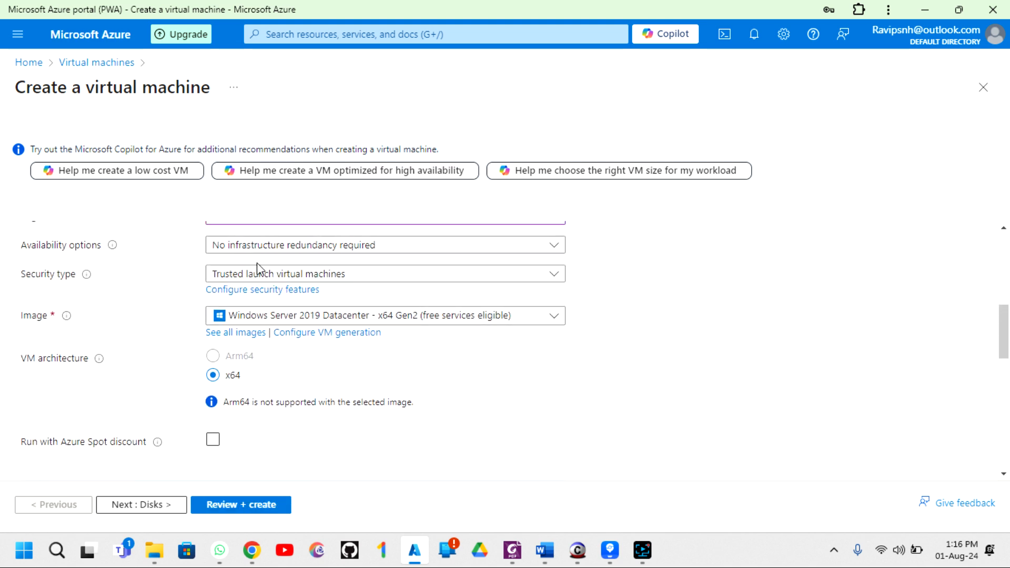
pyautogui.scroll(3, 257, 266)
pyautogui.scroll(-3, 300, 409)
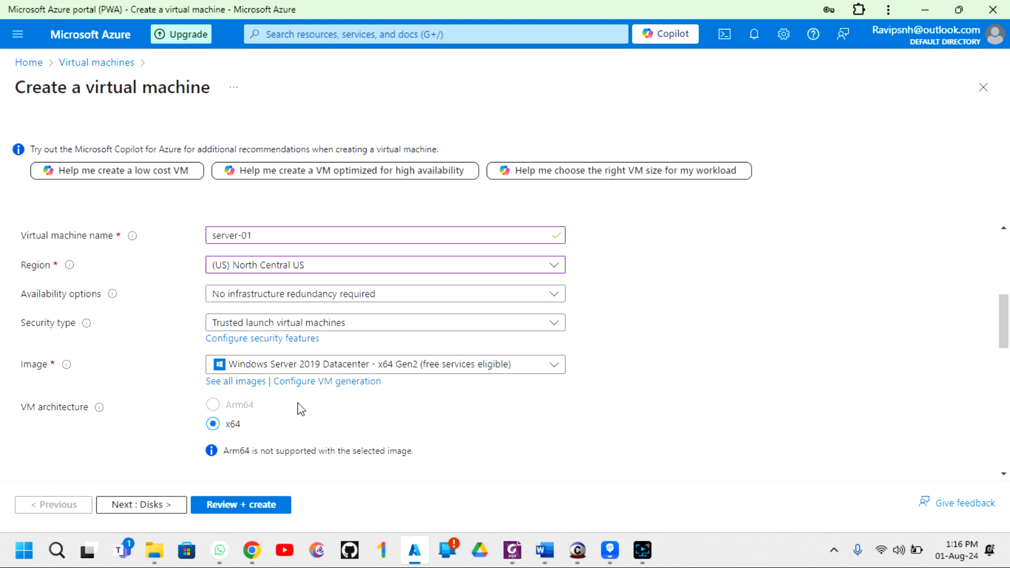
pyautogui.scroll(-5, 184, 388)
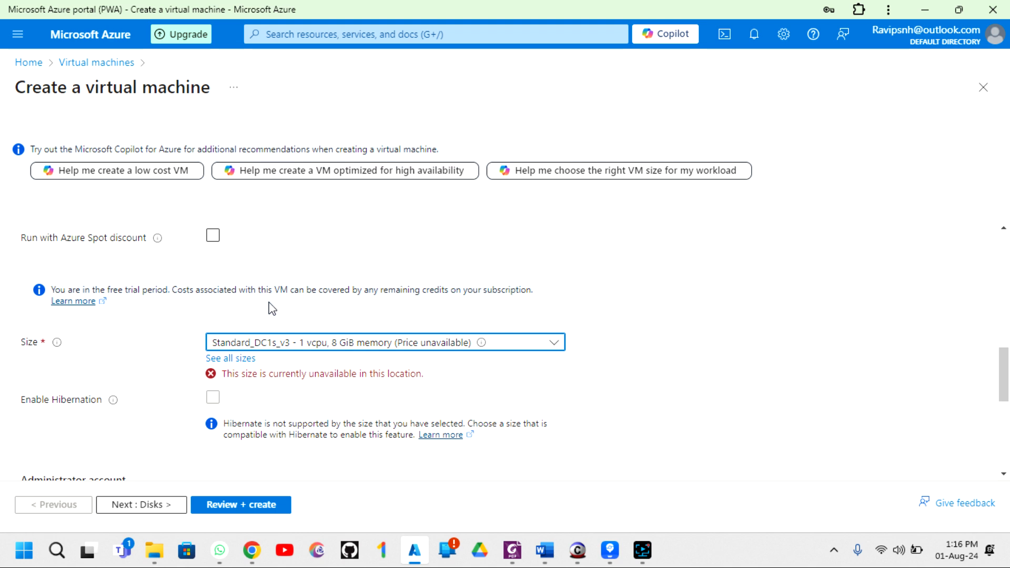
pyautogui.scroll(8, 271, 308)
pyautogui.scroll(-2, 271, 307)
pyautogui.scroll(-2, 271, 307)
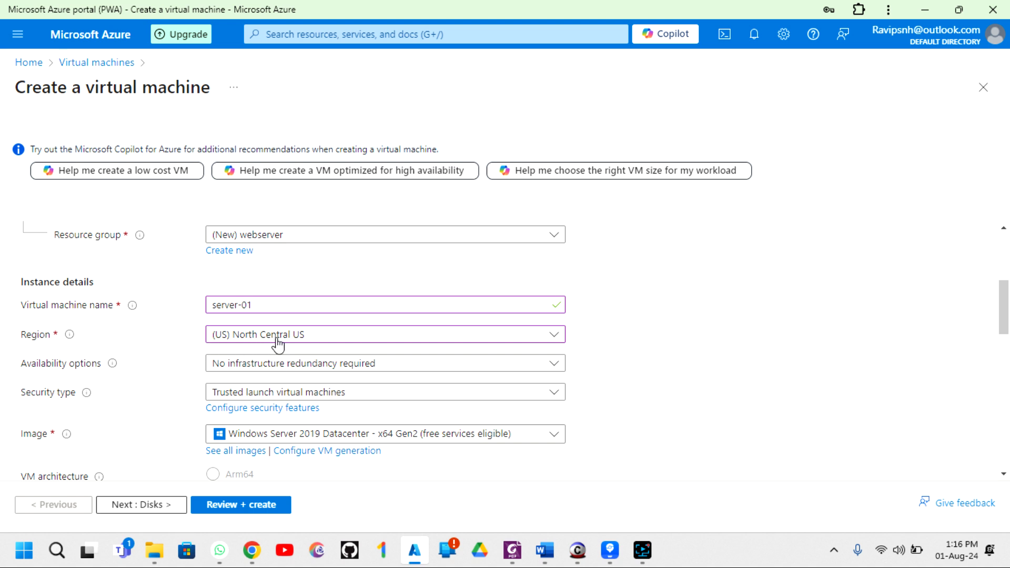
pyautogui.scroll(-1, 175, 355)
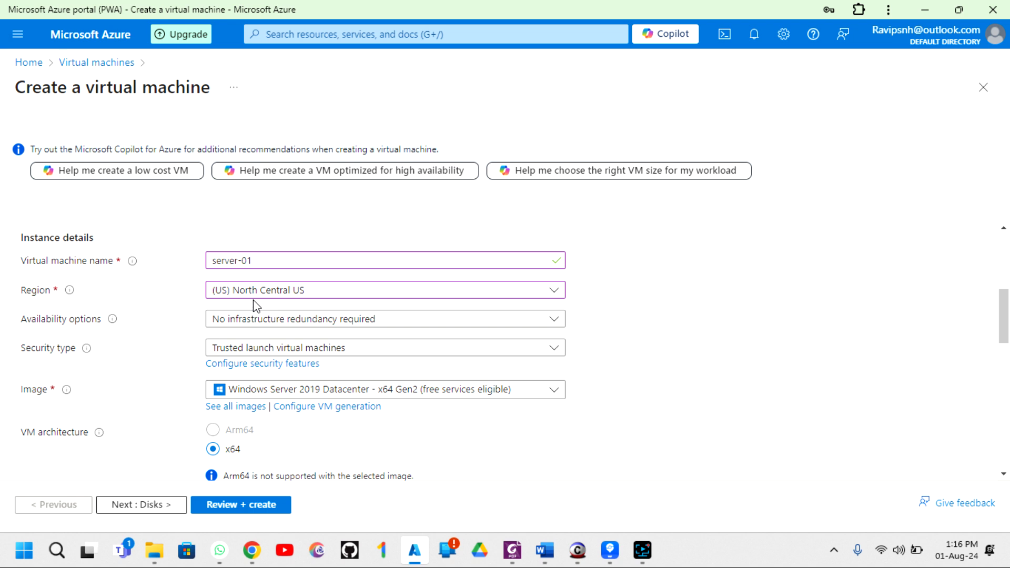
pyautogui.scroll(-5, 160, 335)
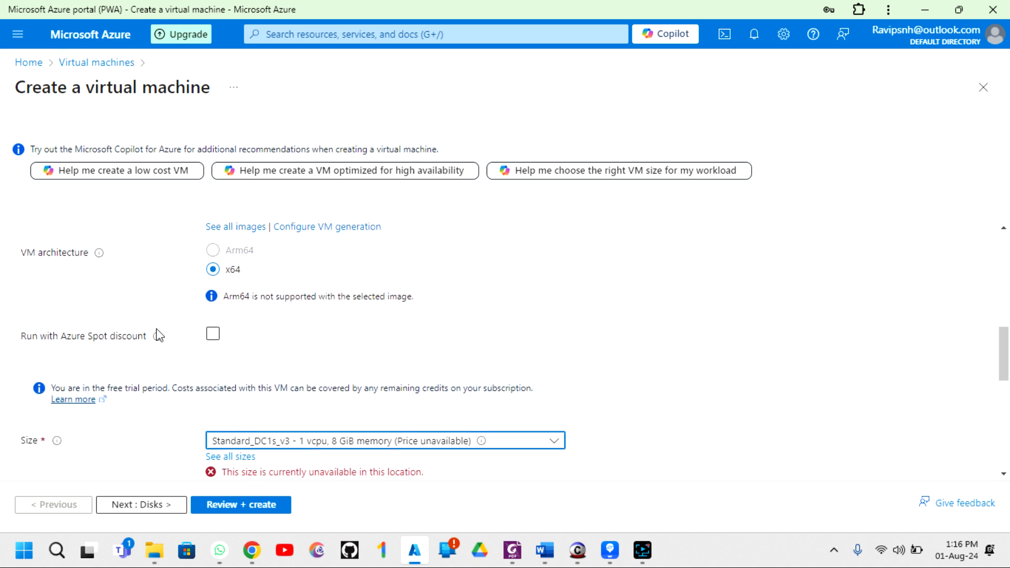
pyautogui.scroll(-1, 281, 336)
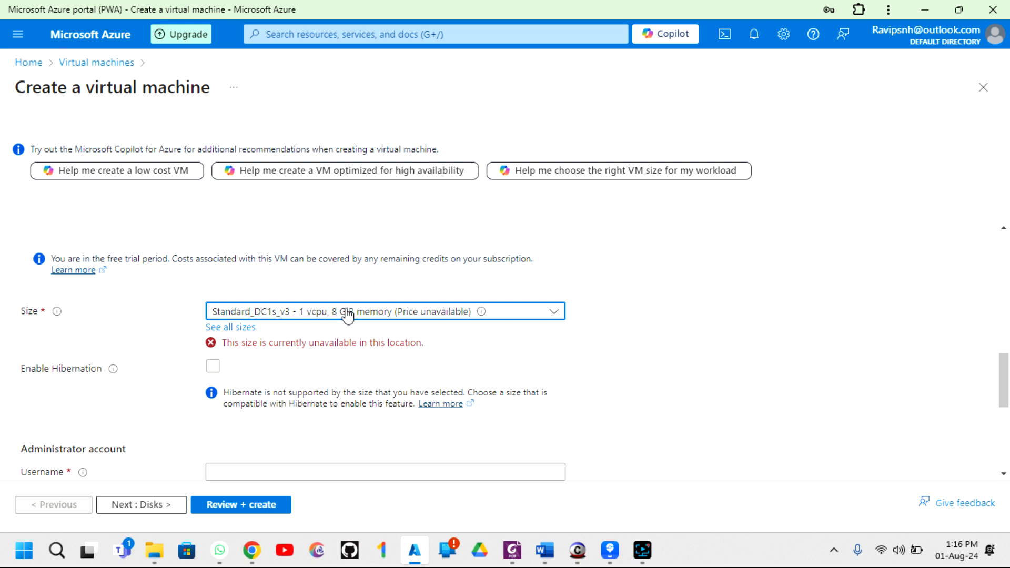
# - Pick Standard_D2s_v3 (2 vcpus, 8 GiB memory) as the VM size
pyautogui.click(422, 313)
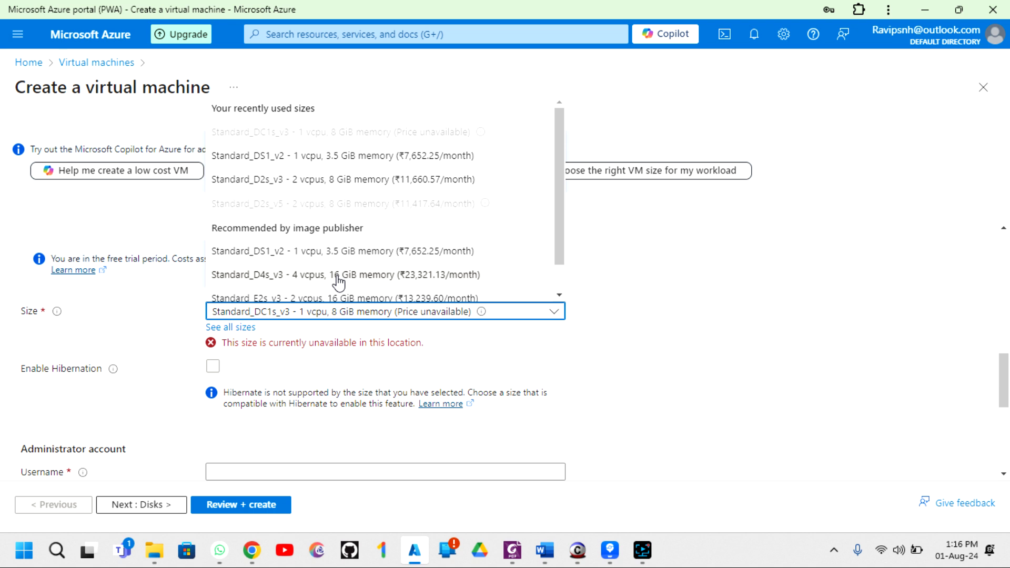
pyautogui.click(338, 182)
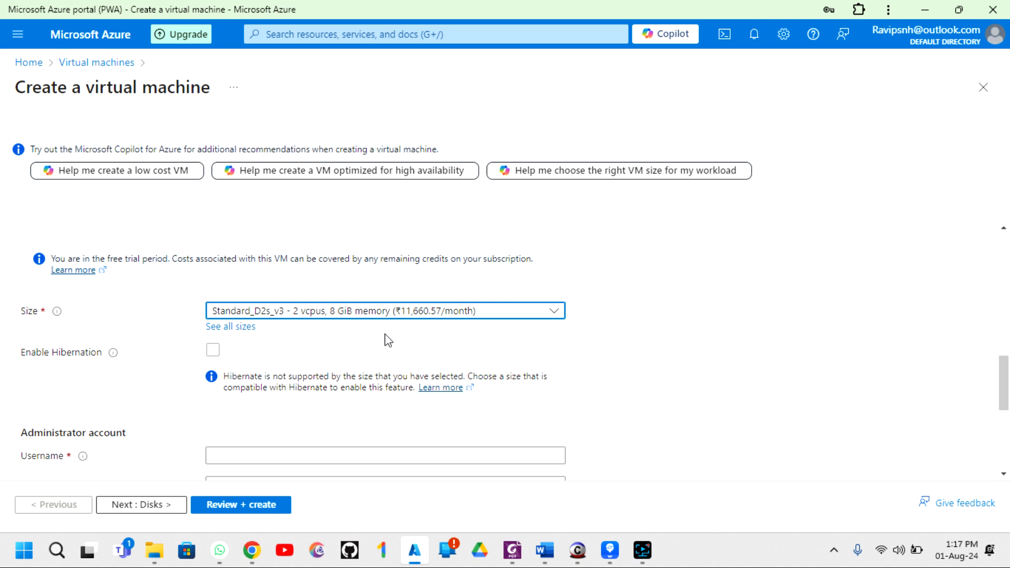
# - Enter azureadmin as the administrator username, replacing the rejected reserved name Administrator
pyautogui.scroll(-3, 387, 339)
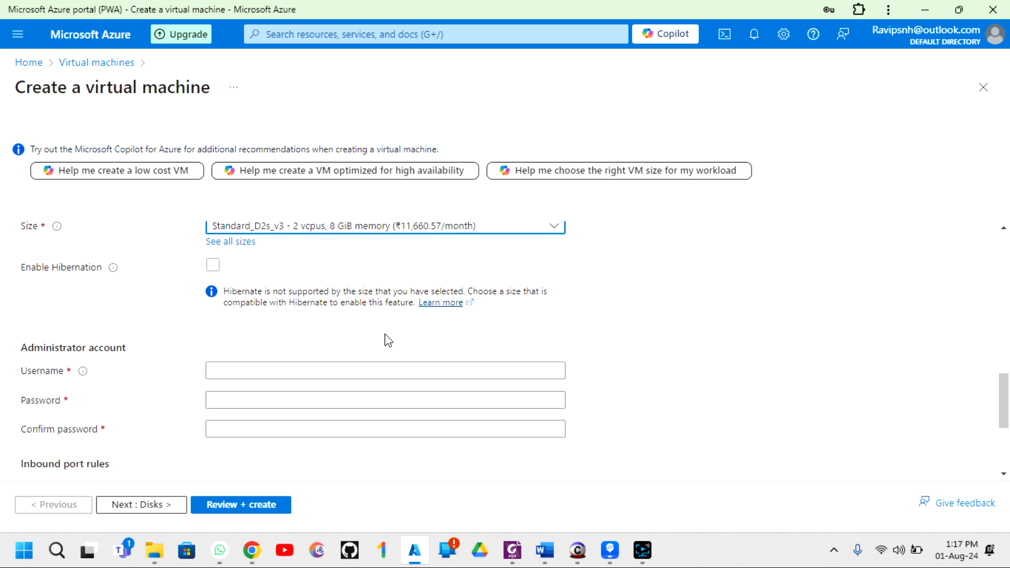
pyautogui.scroll(-1, 82, 279)
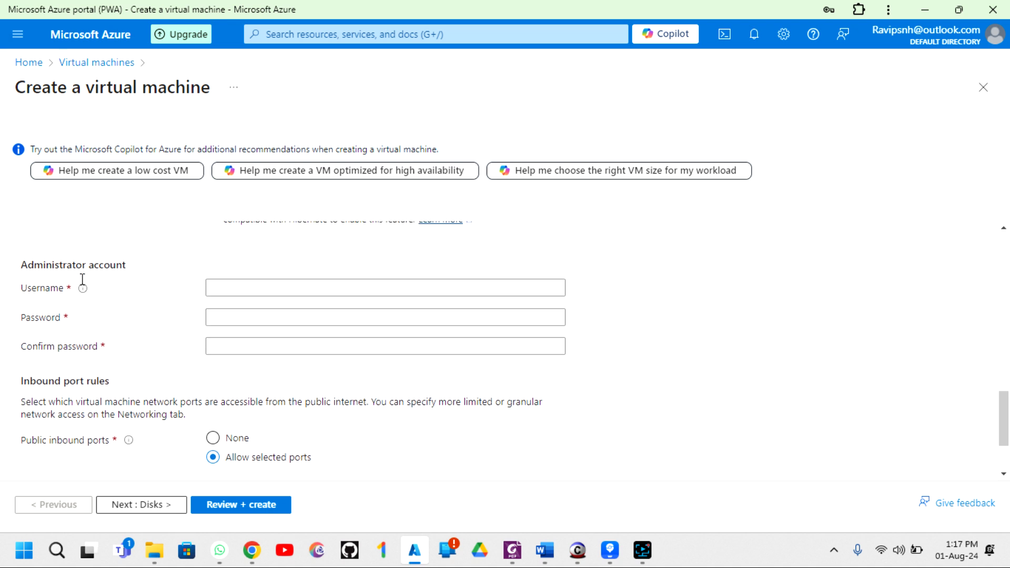
pyautogui.moveTo(21, 262); pyautogui.dragTo(128, 262)
pyautogui.click(147, 267)
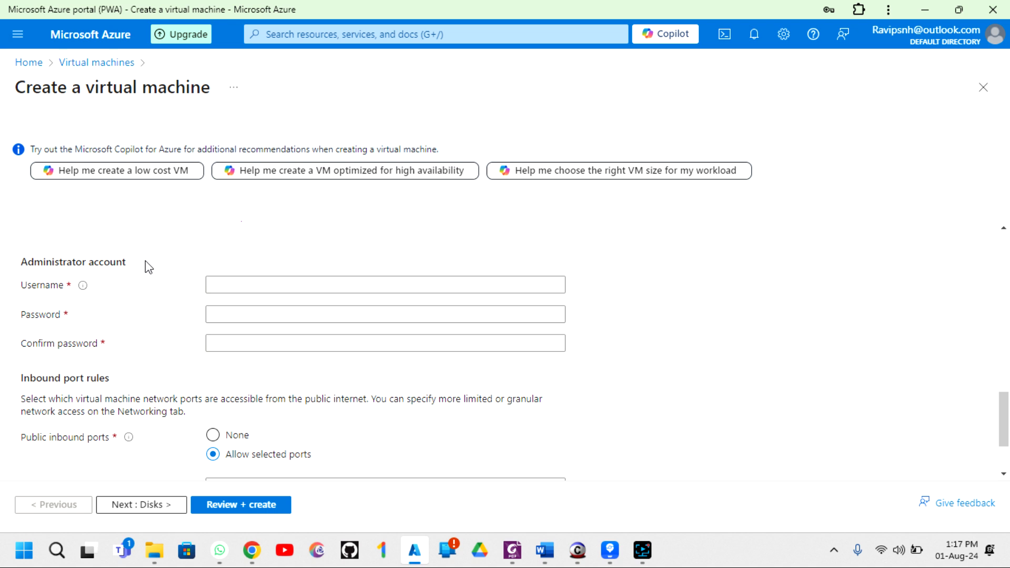
pyautogui.click(226, 285)
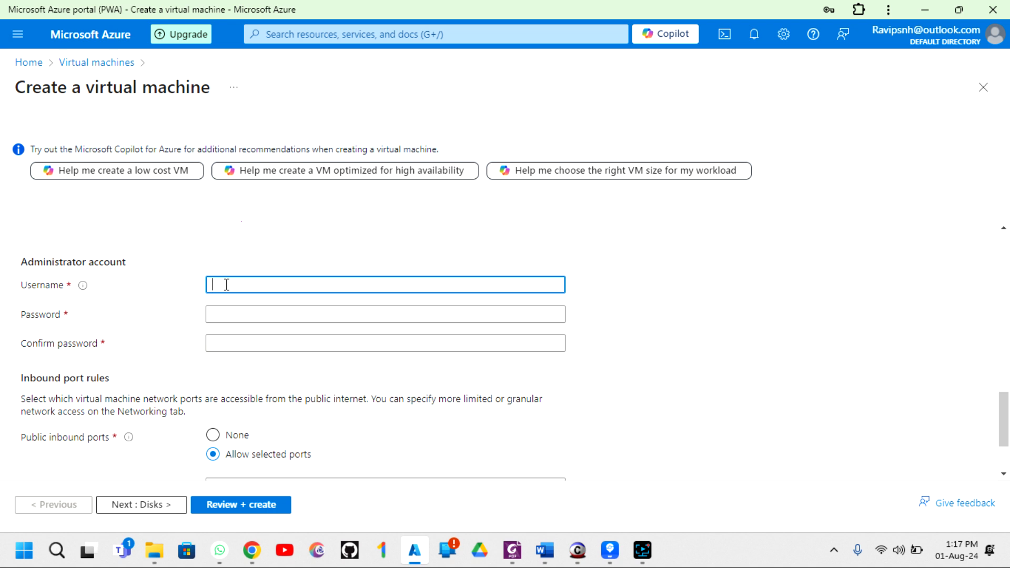
pyautogui.write('Administrator')
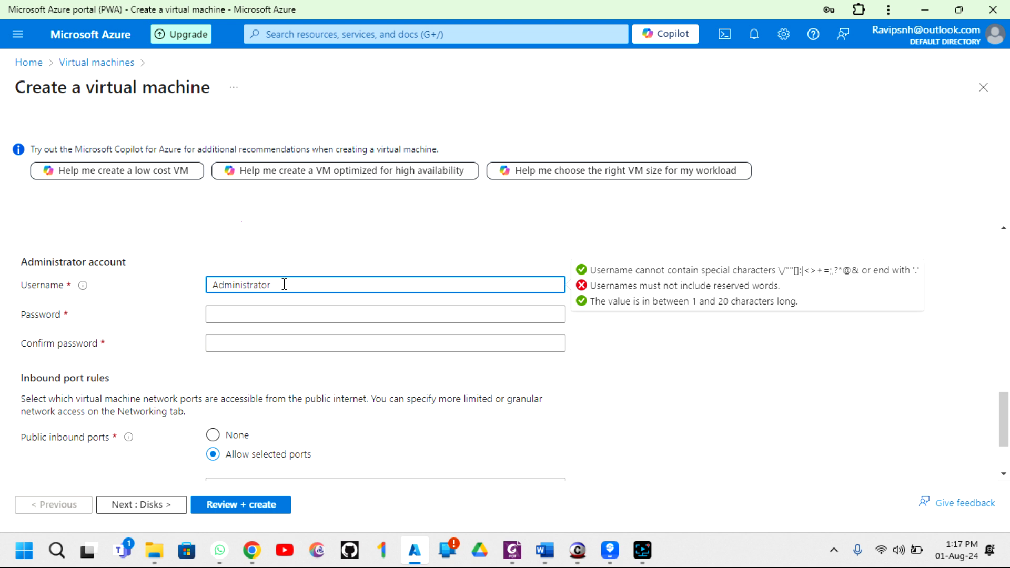
pyautogui.press('BackSpace')
pyautogui.press('BackSpace')
pyautogui.press('BackSpace')
pyautogui.press('BackSpace')
pyautogui.press('BackSpace')
pyautogui.press('BackSpace')
pyautogui.press('BackSpace')
pyautogui.press('BackSpace')
pyautogui.press('BackSpace')
pyautogui.press('BackSpace')
pyautogui.press('BackSpace')
pyautogui.press('BackSpace')
pyautogui.press('BackSpace')
pyautogui.write('azu')
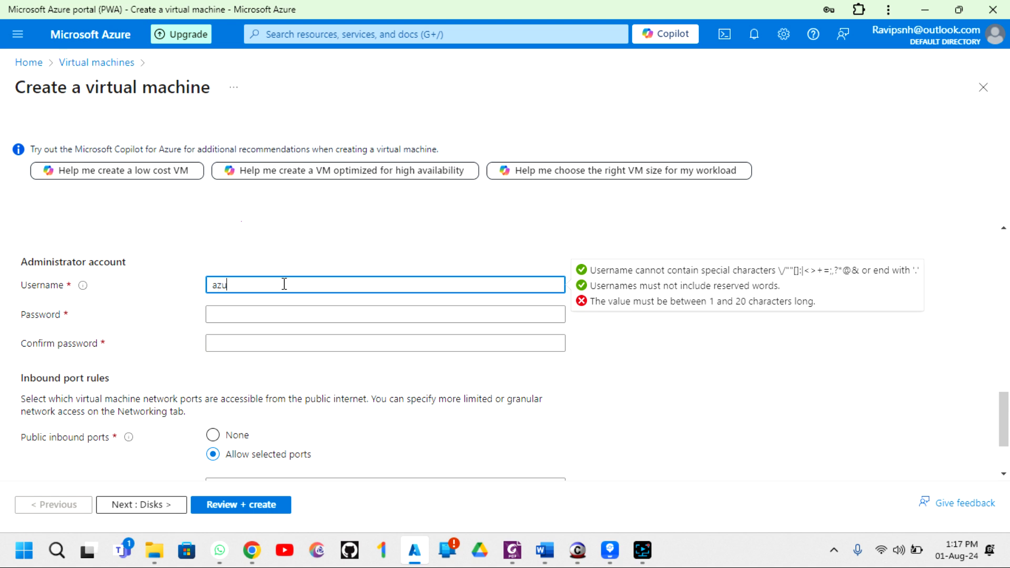
pyautogui.write('readmin')
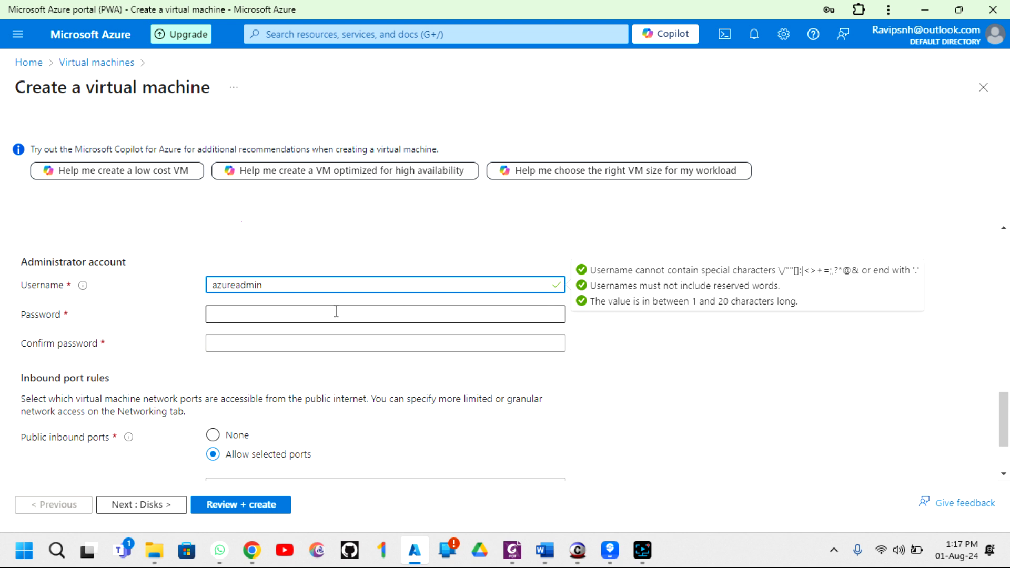
# - Enter a compliant administrator password after dismissing the browser's saved-password suggestions
pyautogui.click(224, 316)
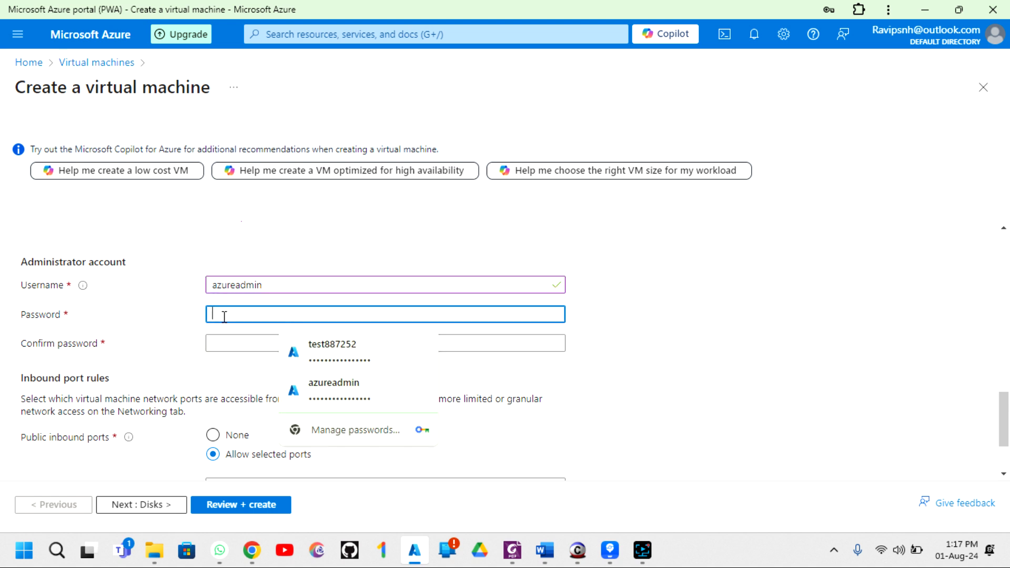
pyautogui.write('•••')
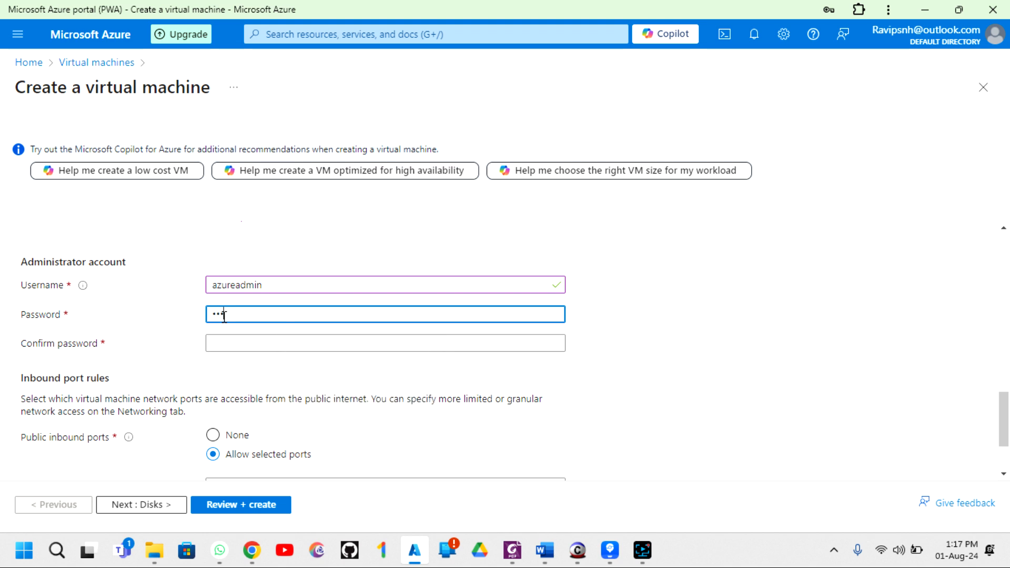
pyautogui.press('BackSpace')
pyautogui.press('BackSpace')
pyautogui.press('BackSpace')
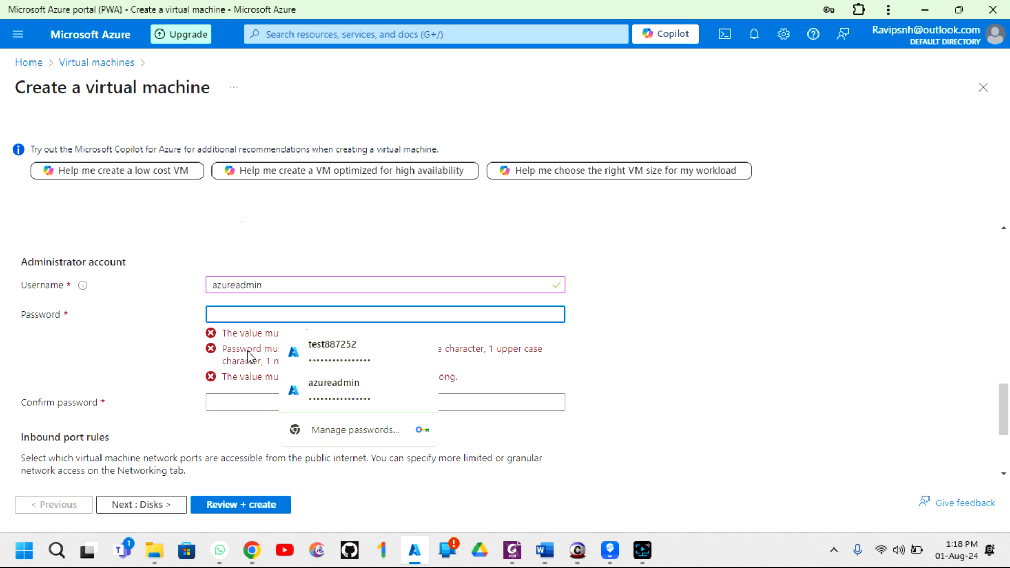
pyautogui.click(269, 350)
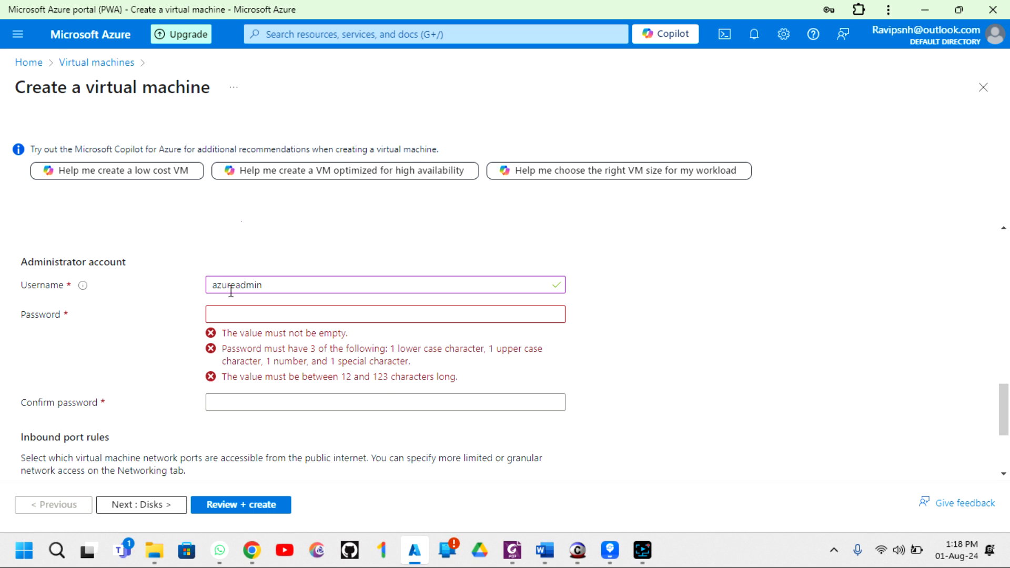
pyautogui.click(226, 312)
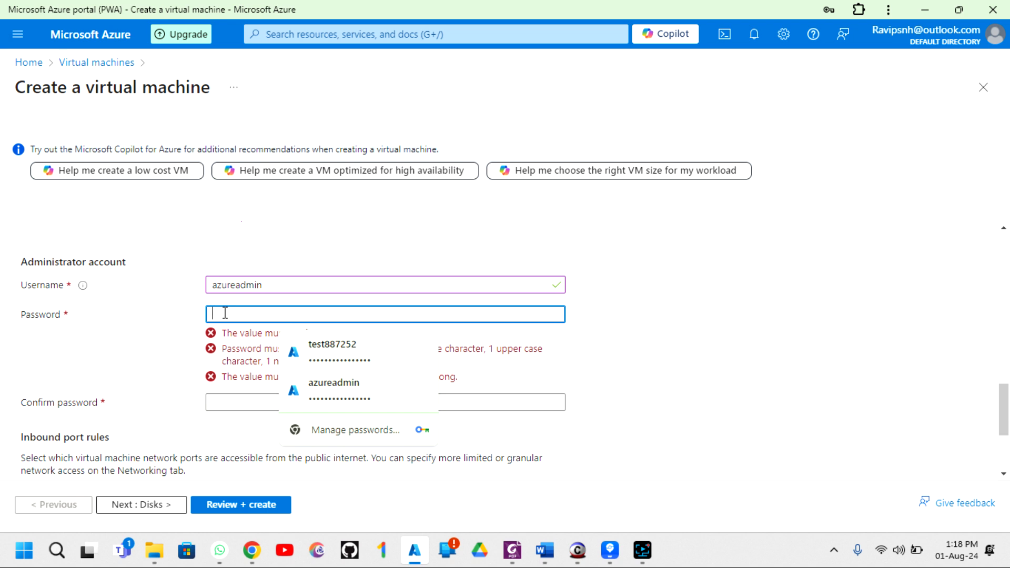
pyautogui.write('•••••')
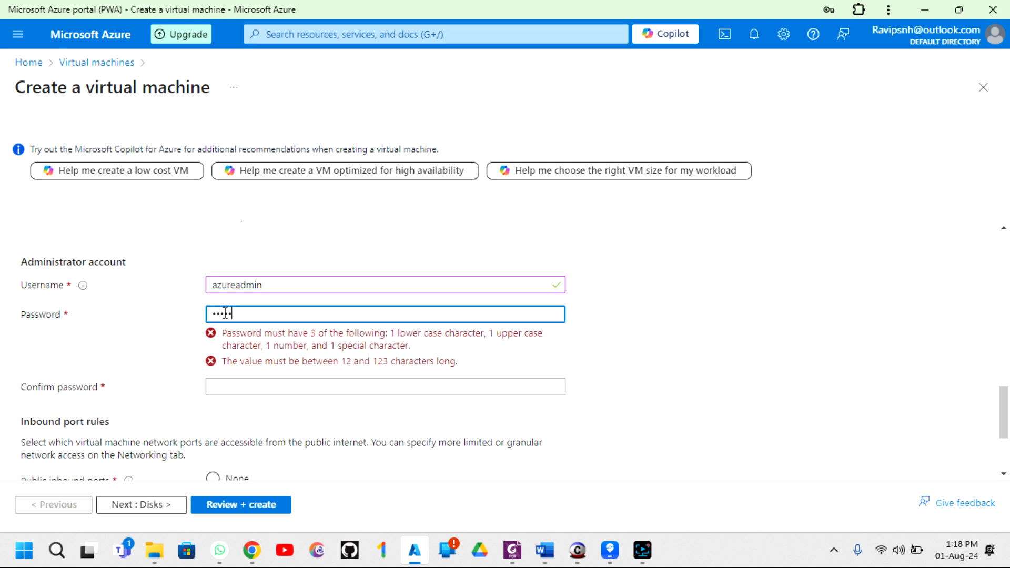
pyautogui.write('•••••••••')
# - Retype the same password in Confirm password, replacing the mismatched entry
pyautogui.click(235, 343)
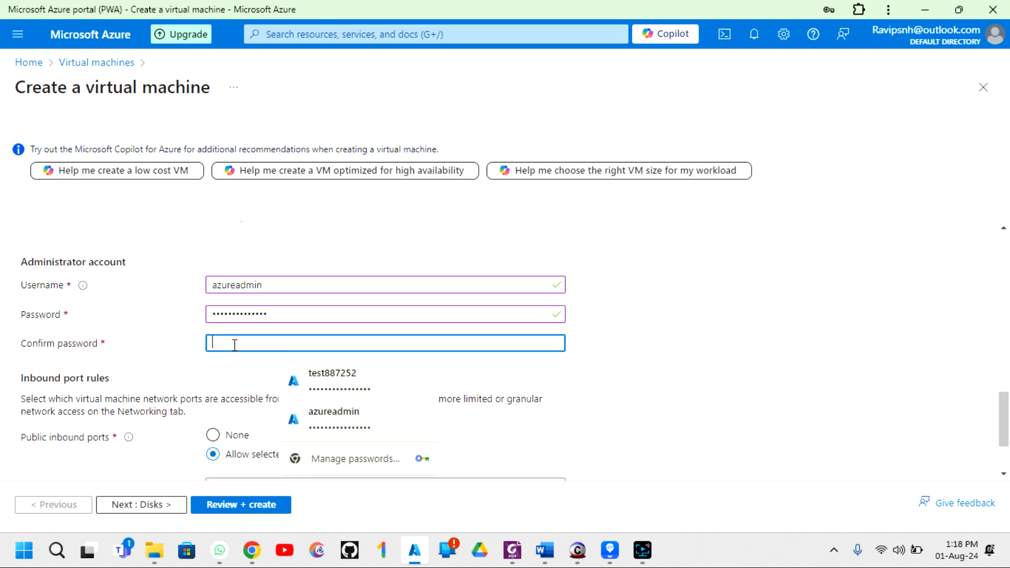
pyautogui.write('•••••')
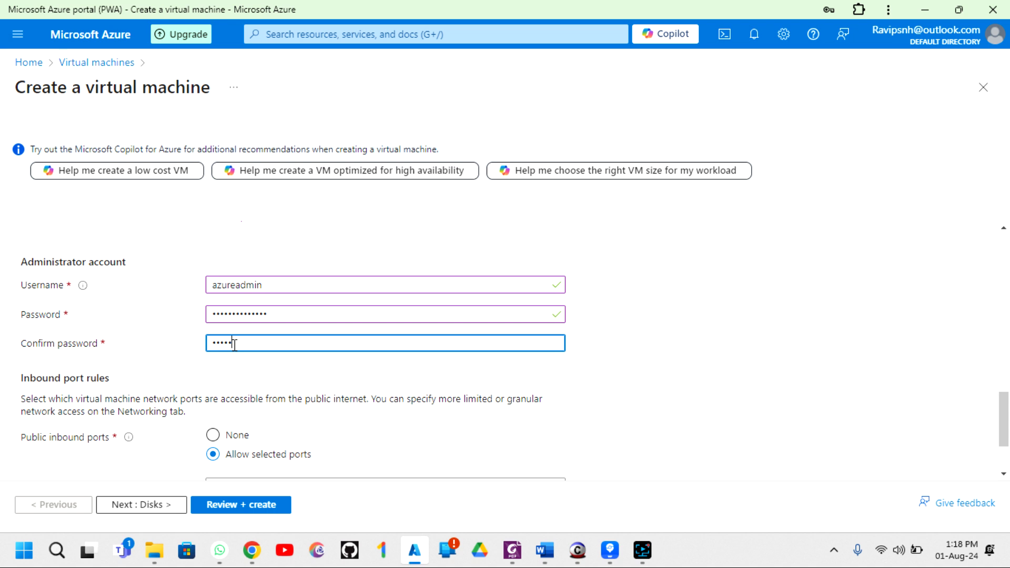
pyautogui.write('•••••••')
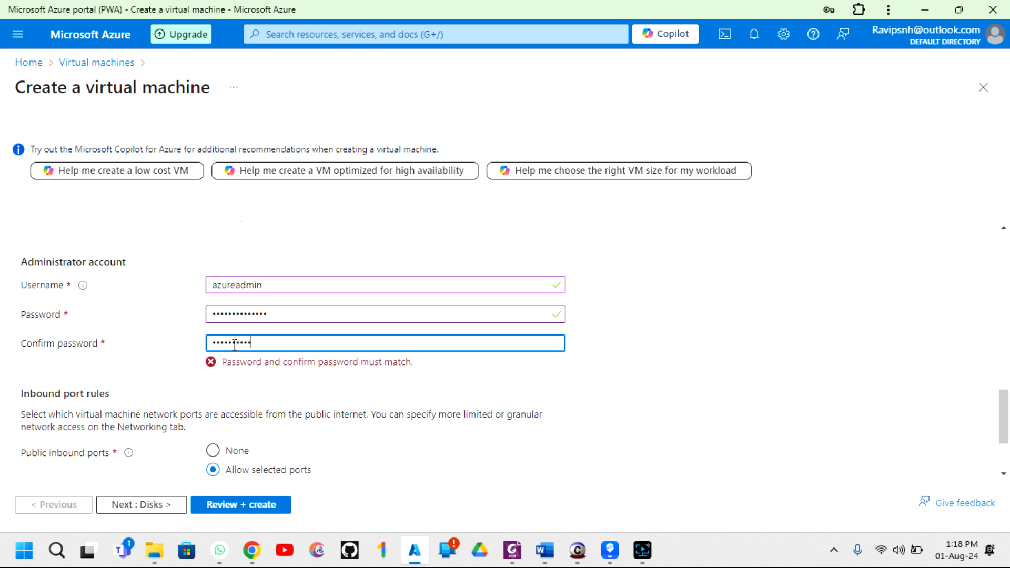
pyautogui.write('•••')
pyautogui.hotkey('ctrl', 'a')
pyautogui.press('BackSpace')
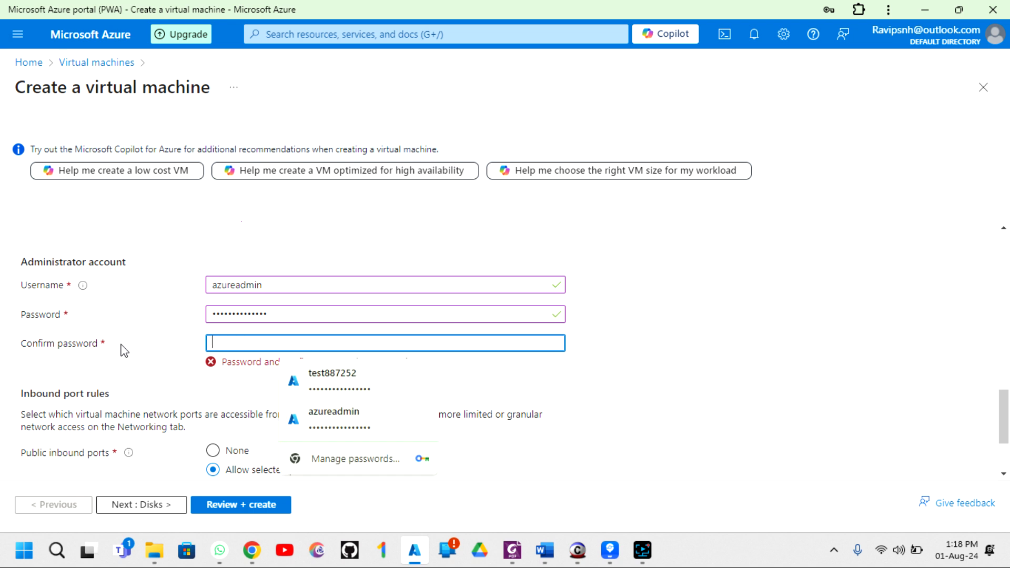
pyautogui.write('•••••••')
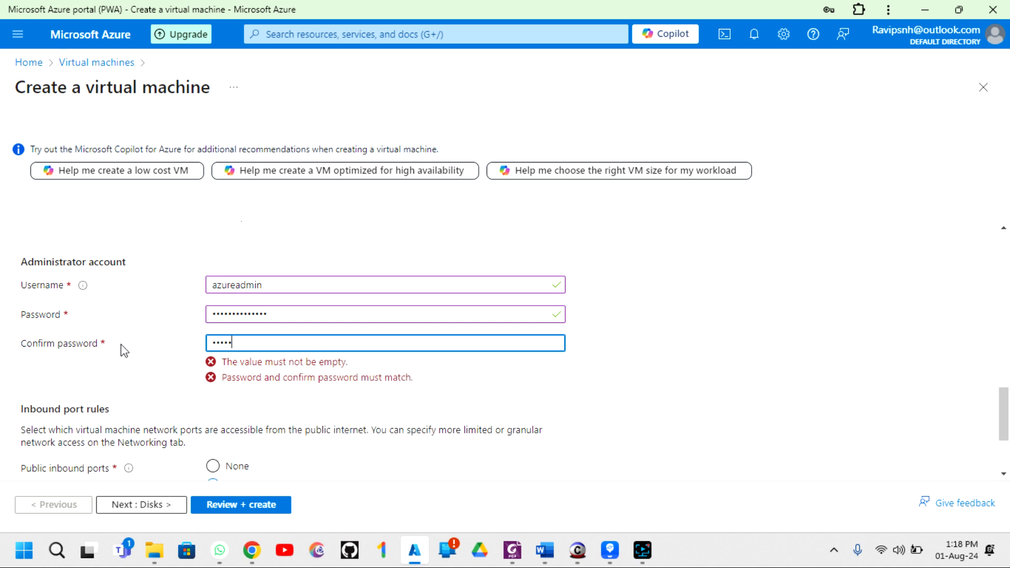
pyautogui.write('•••••••')
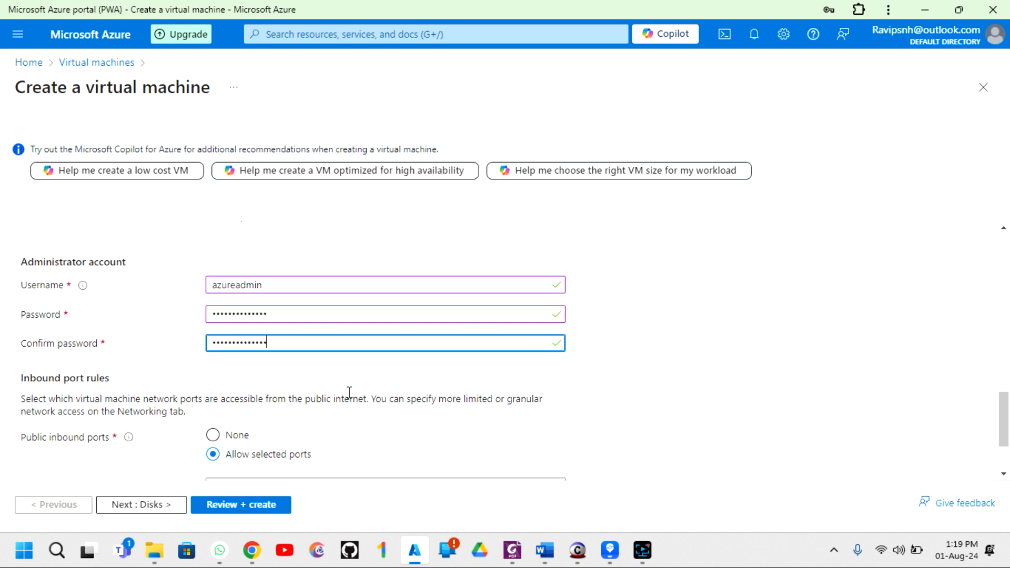
# - Set Public inbound ports to None and continue to the Disks tab
pyautogui.scroll(-2, 317, 398)
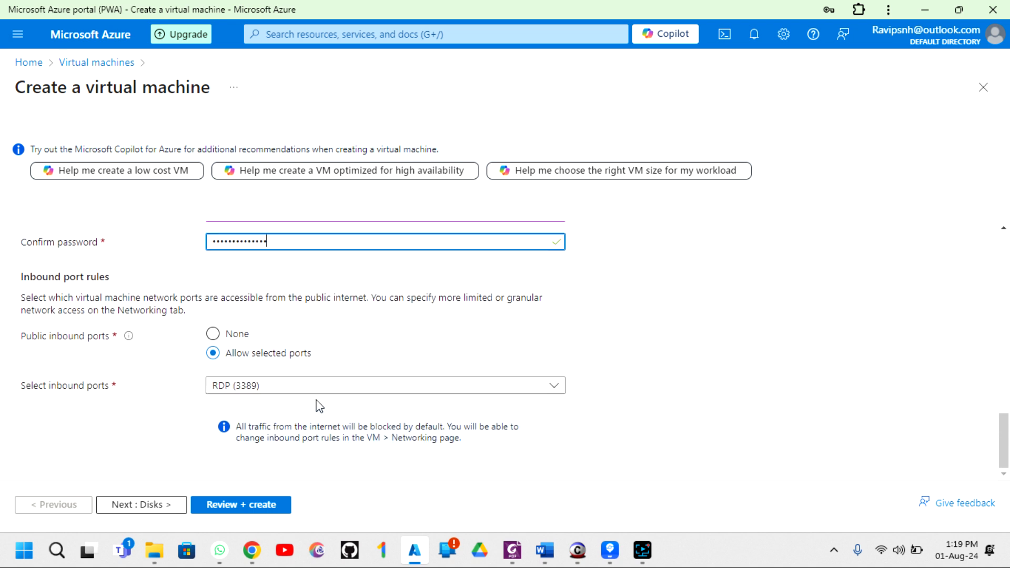
pyautogui.click(213, 335)
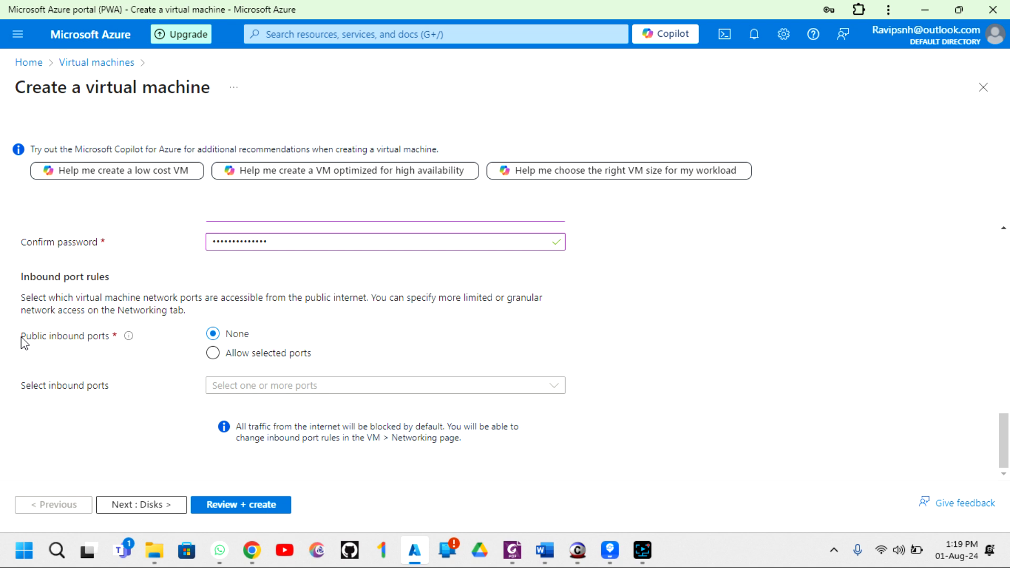
pyautogui.click(214, 353)
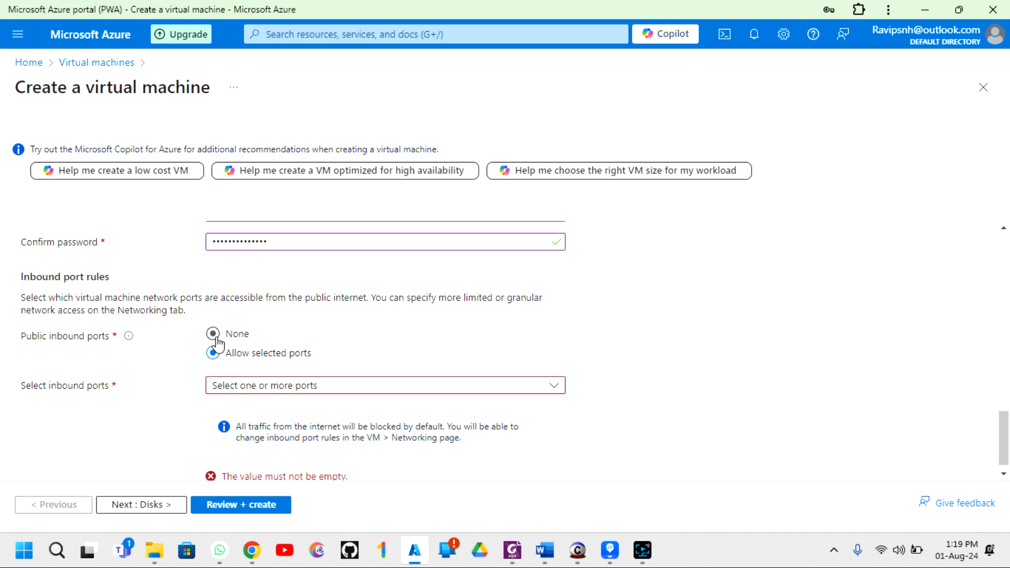
pyautogui.click(215, 336)
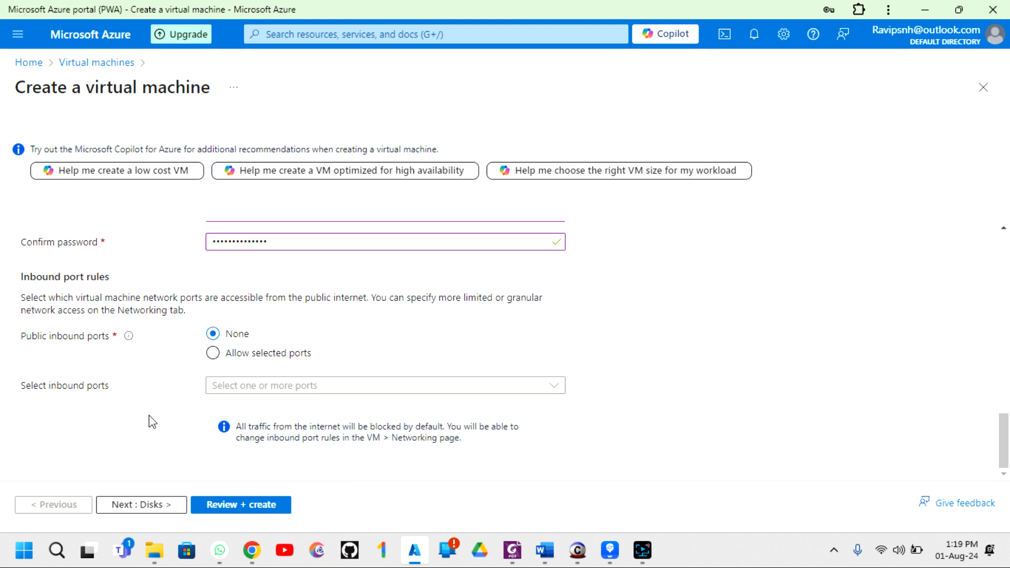
pyautogui.click(156, 506)
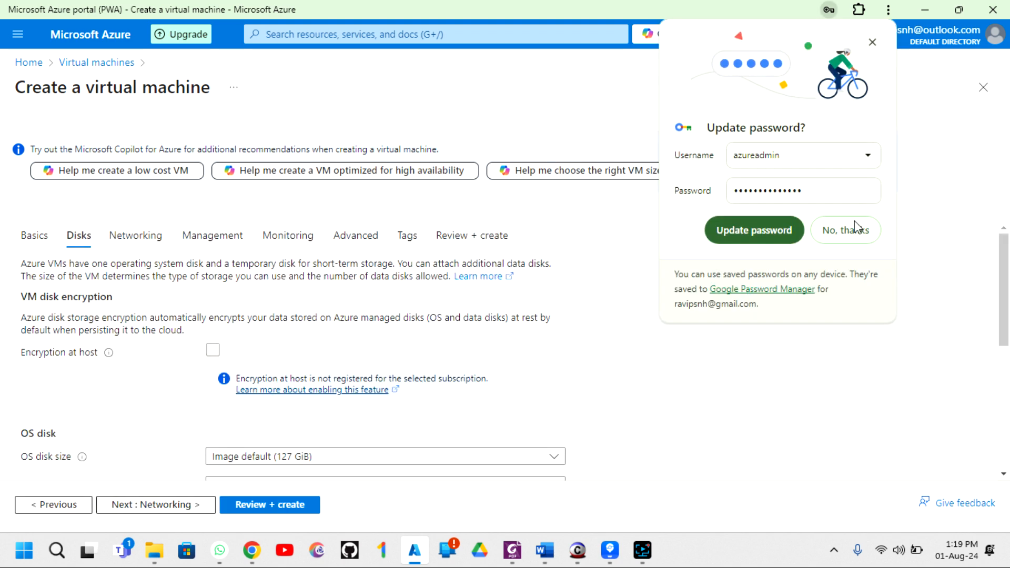
# - Keep the OS disk size at the default 127 GiB
pyautogui.click(845, 231)
pyautogui.scroll(-1, 315, 309)
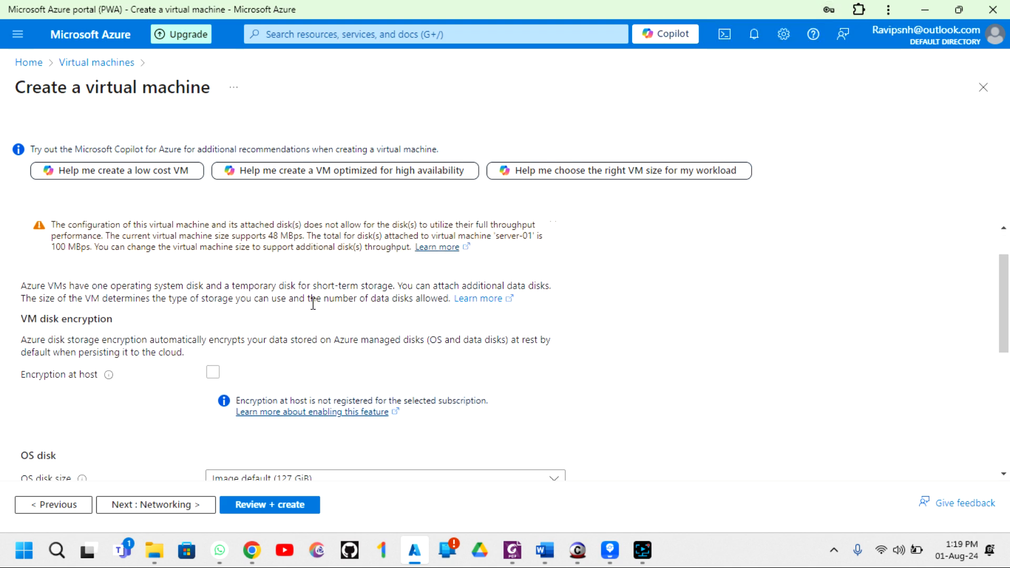
pyautogui.scroll(1, 275, 308)
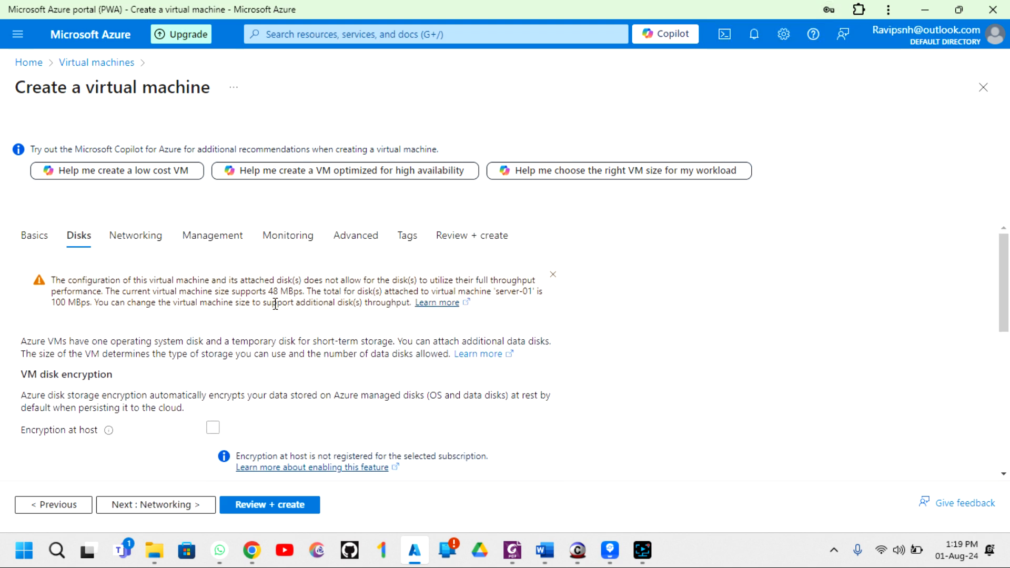
pyautogui.scroll(-5, 274, 304)
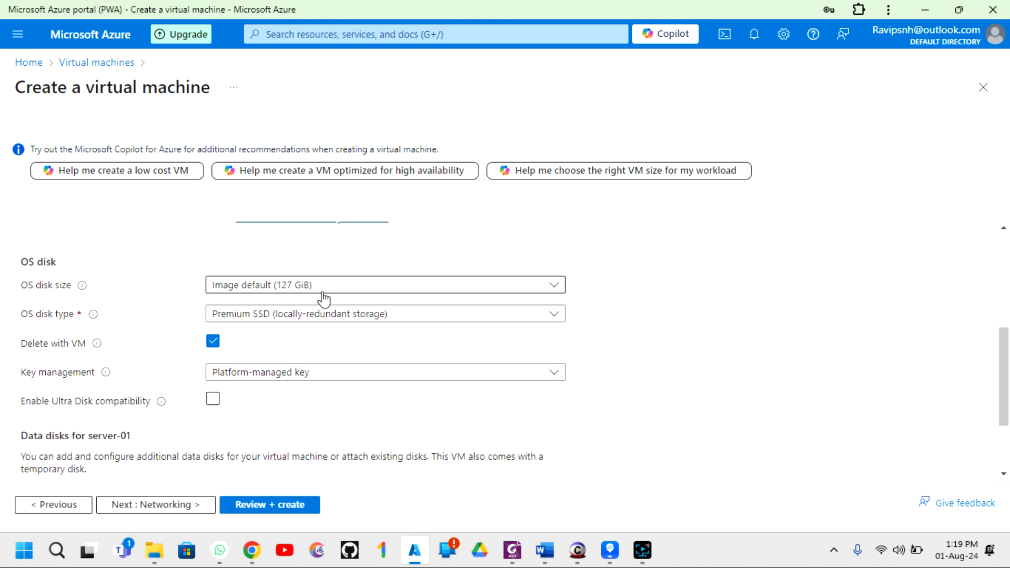
pyautogui.click(290, 294)
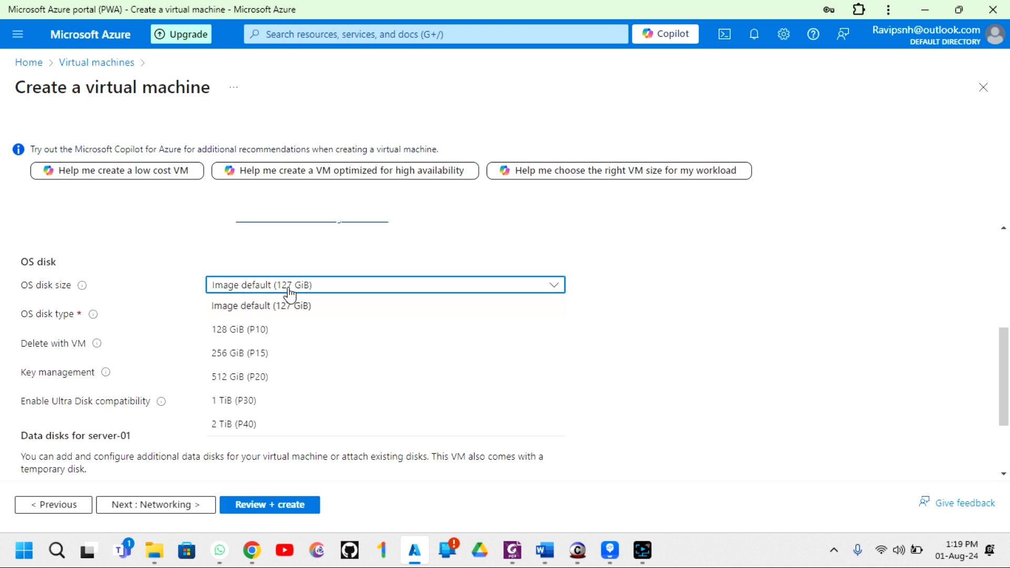
pyautogui.click(289, 294)
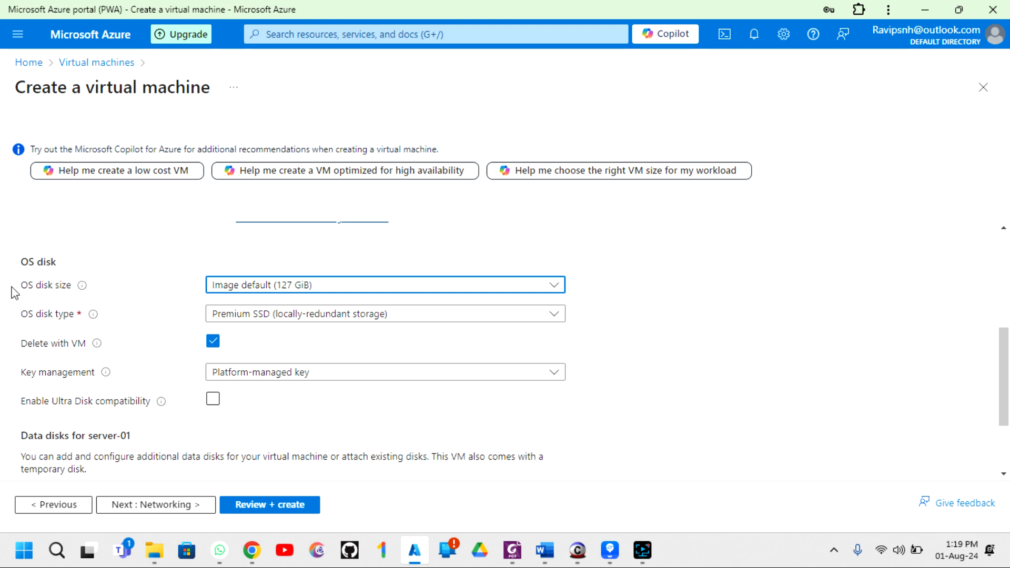
pyautogui.click(313, 289)
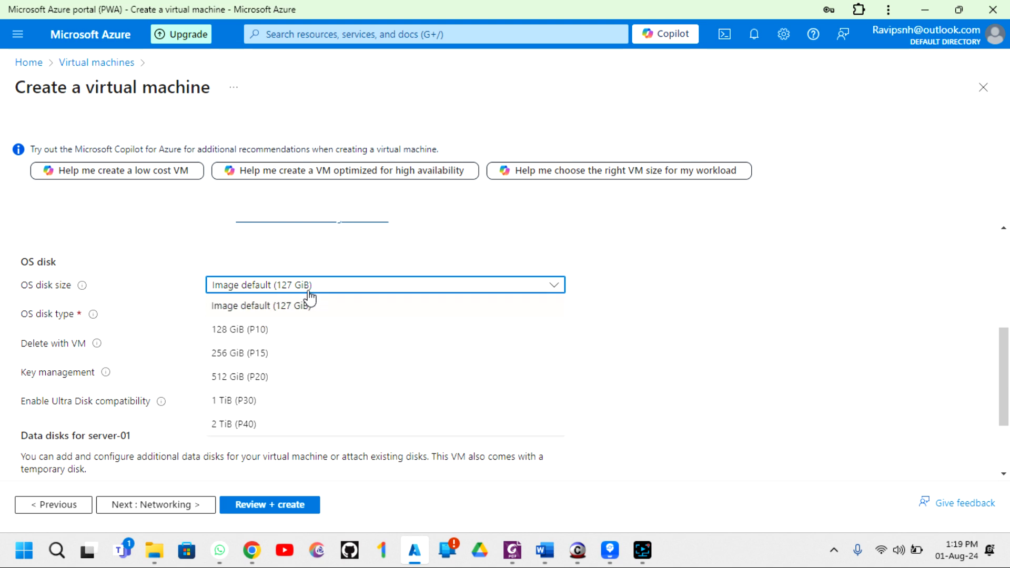
pyautogui.click(283, 314)
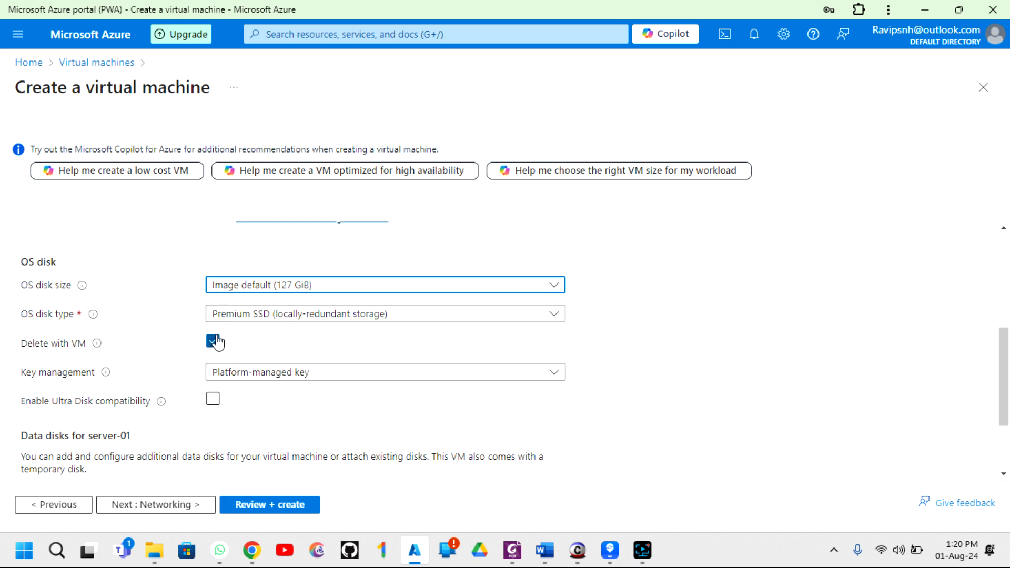
# - Change the OS disk type to Standard SSD and proceed to Networking
pyautogui.click(245, 320)
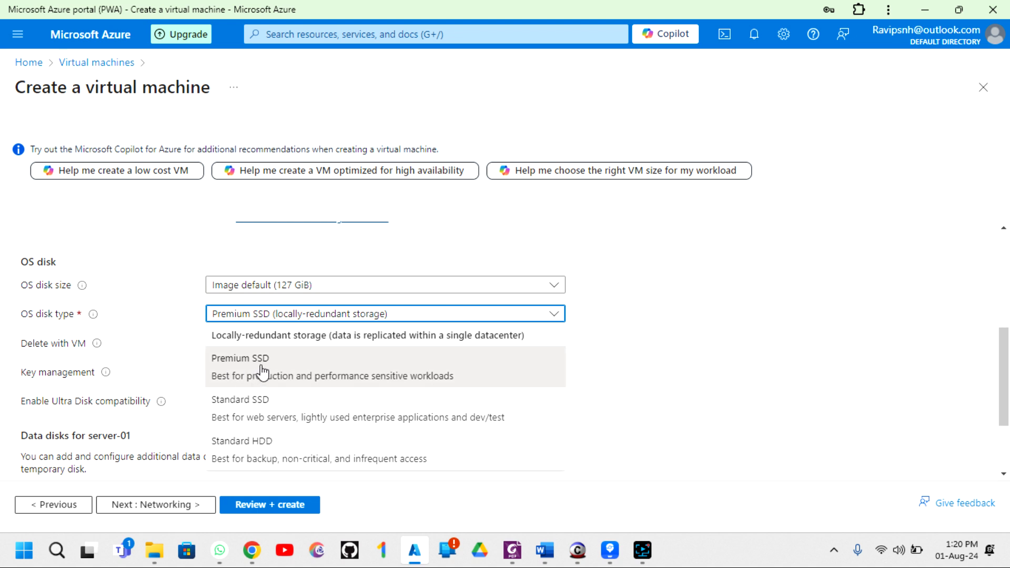
pyautogui.click(282, 418)
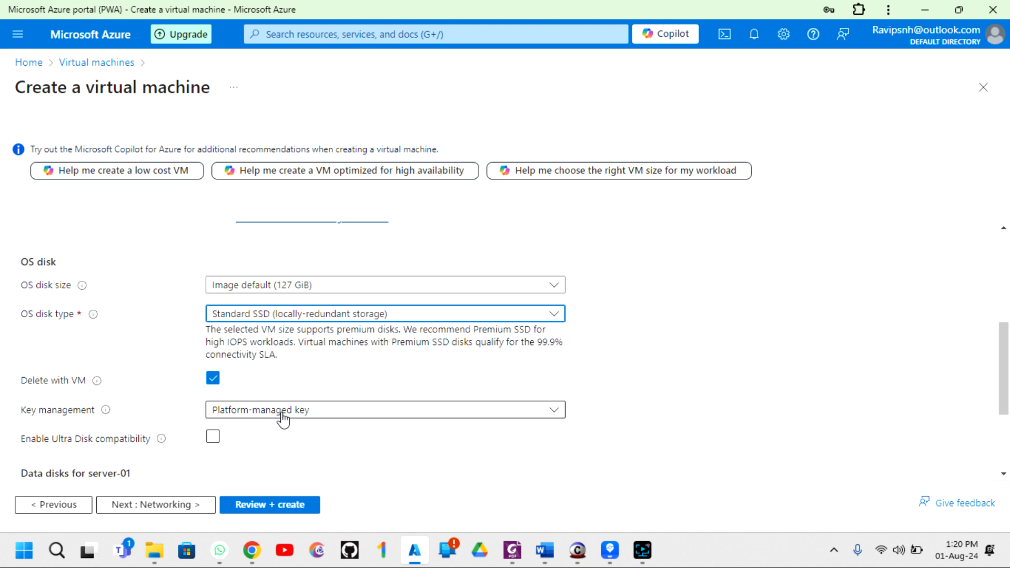
pyautogui.scroll(-3, 250, 369)
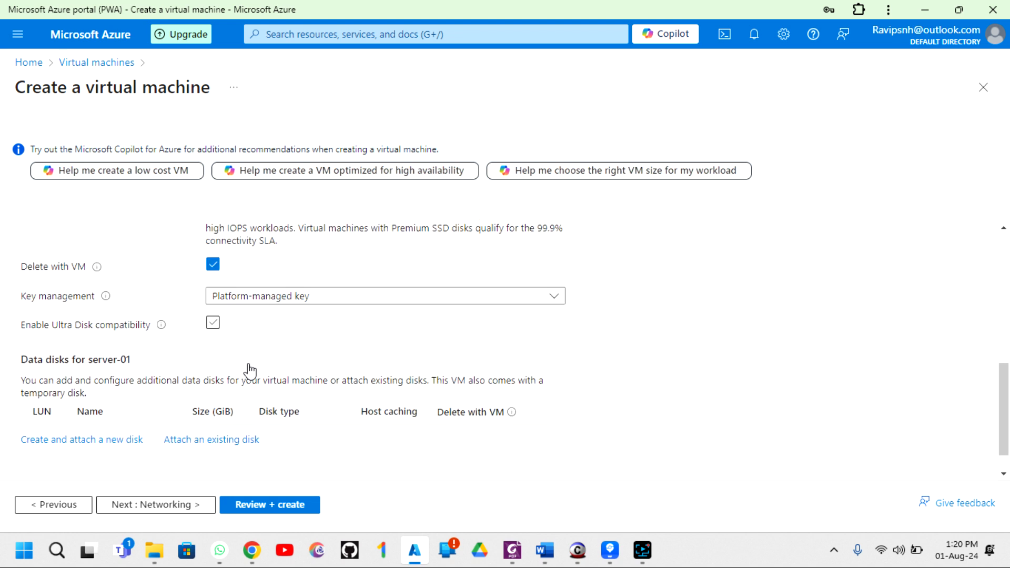
pyautogui.click(138, 505)
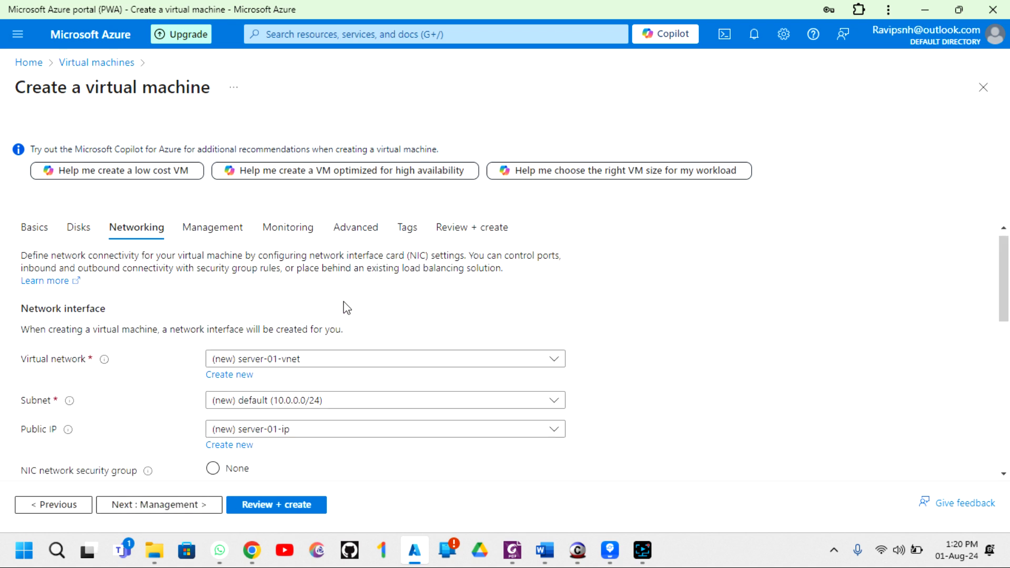
# - Check the Virtual network list, keep server-01-vnet, and open Create new virtual network
pyautogui.scroll(-2, 345, 307)
pyautogui.scroll(-1, 274, 295)
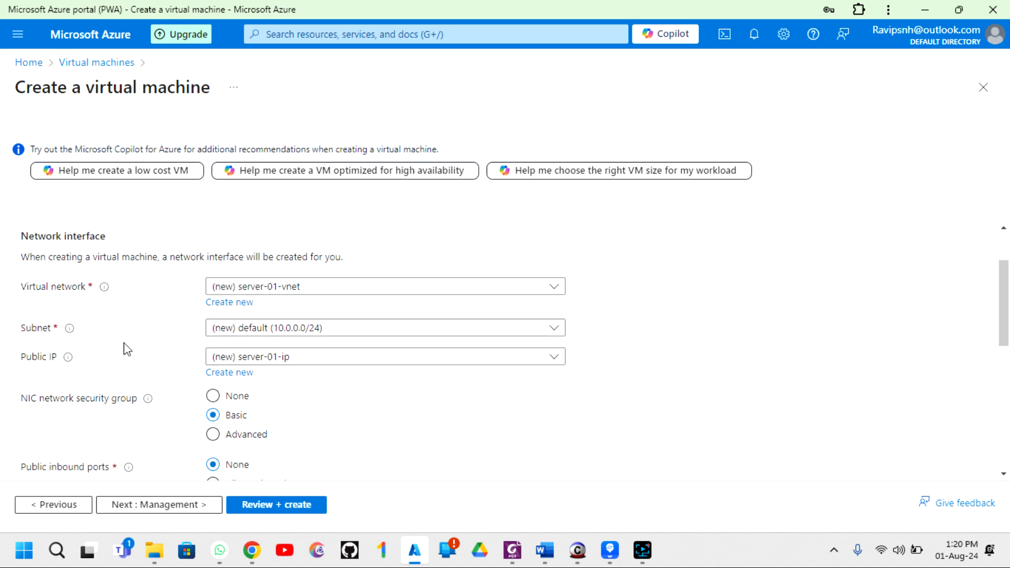
pyautogui.scroll(-2, 91, 380)
pyautogui.scroll(2, 90, 380)
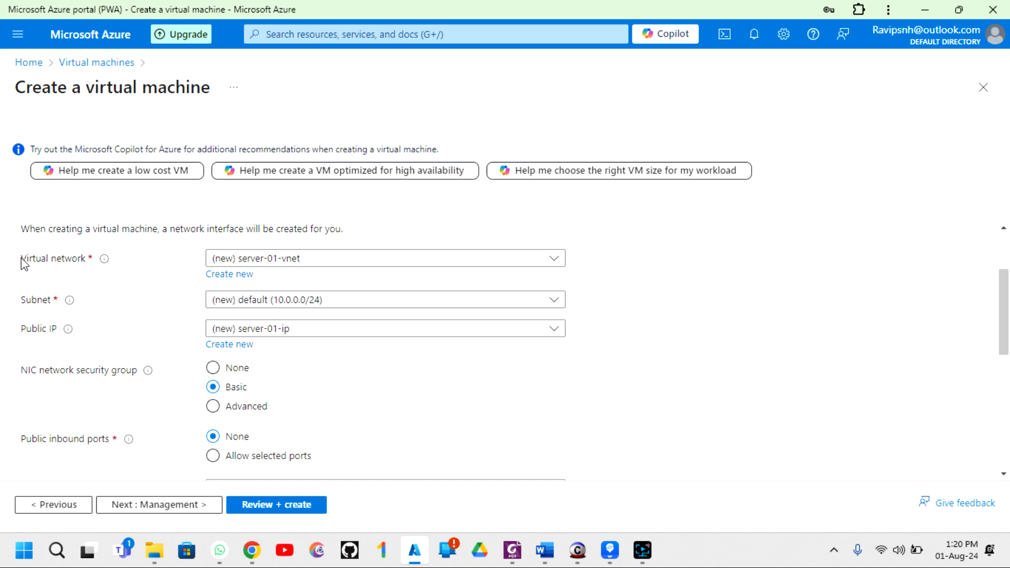
pyautogui.moveTo(21, 258); pyautogui.dragTo(86, 267)
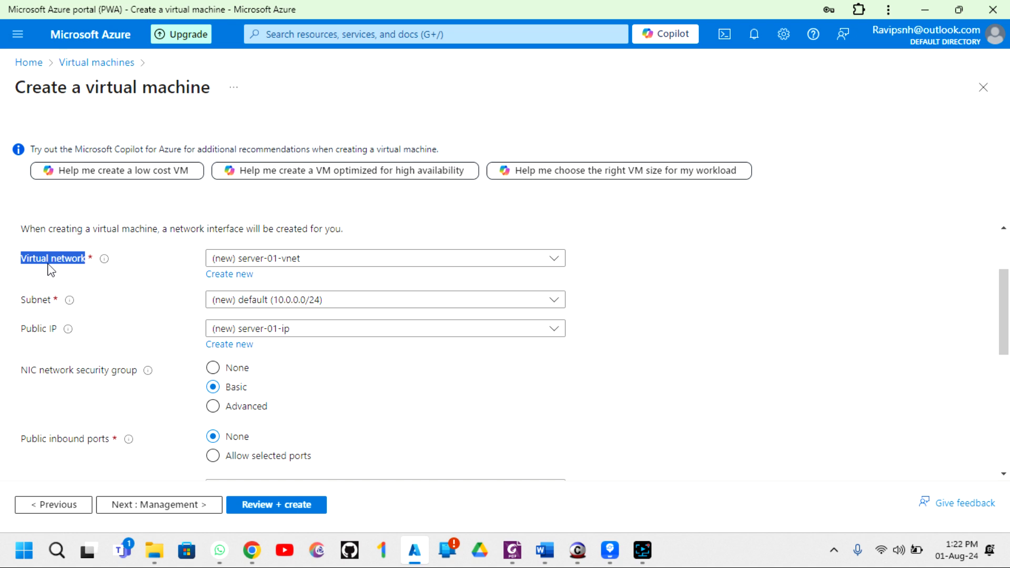
pyautogui.click(24, 264)
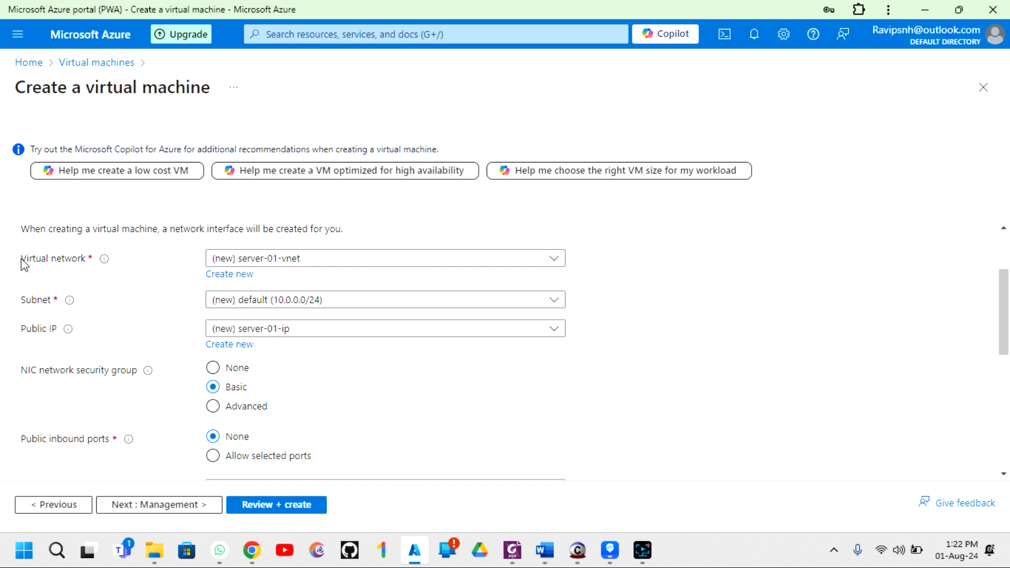
pyautogui.moveTo(26, 260); pyautogui.dragTo(86, 261)
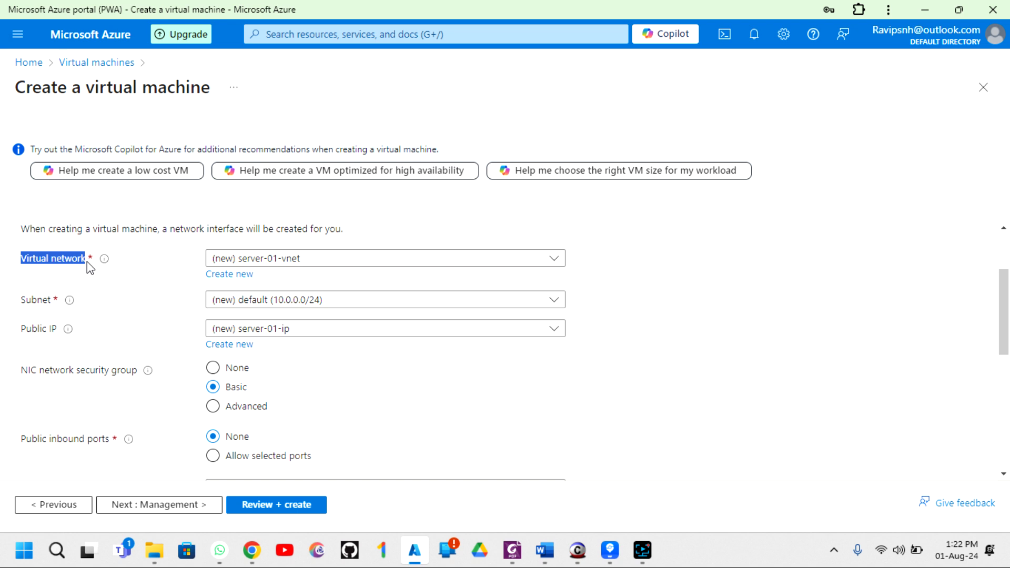
pyautogui.click(290, 262)
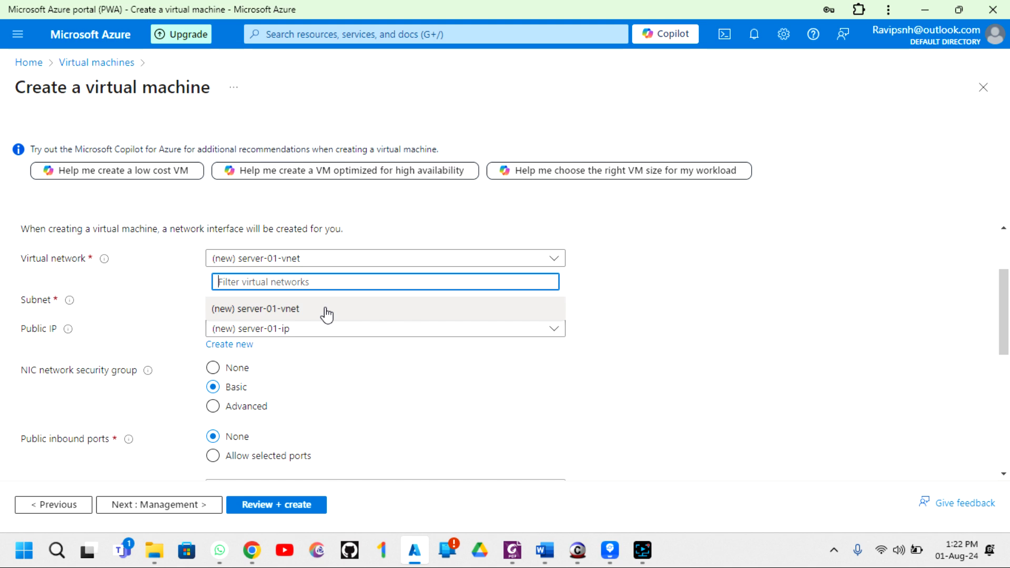
pyautogui.click(211, 306)
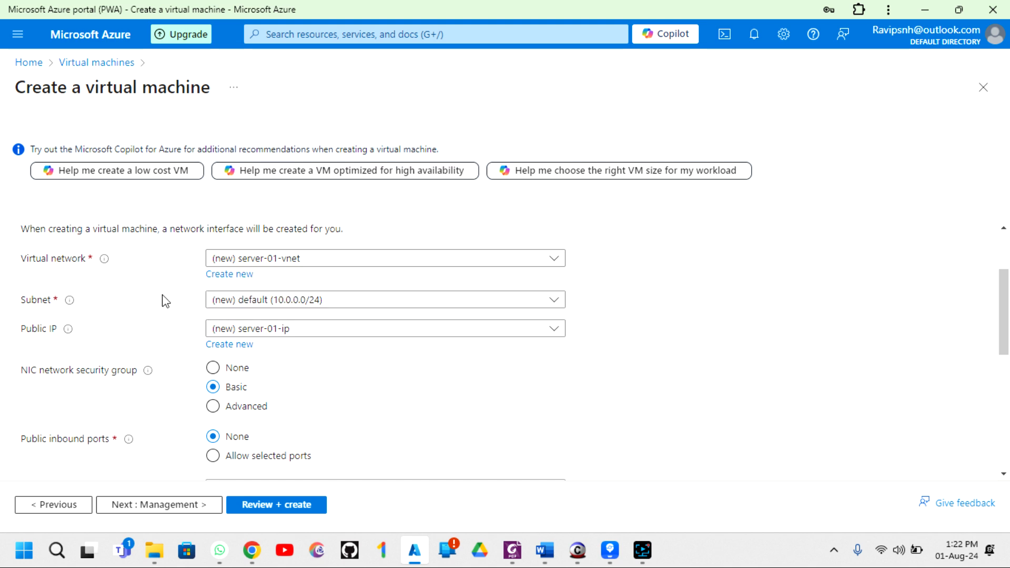
pyautogui.click(234, 275)
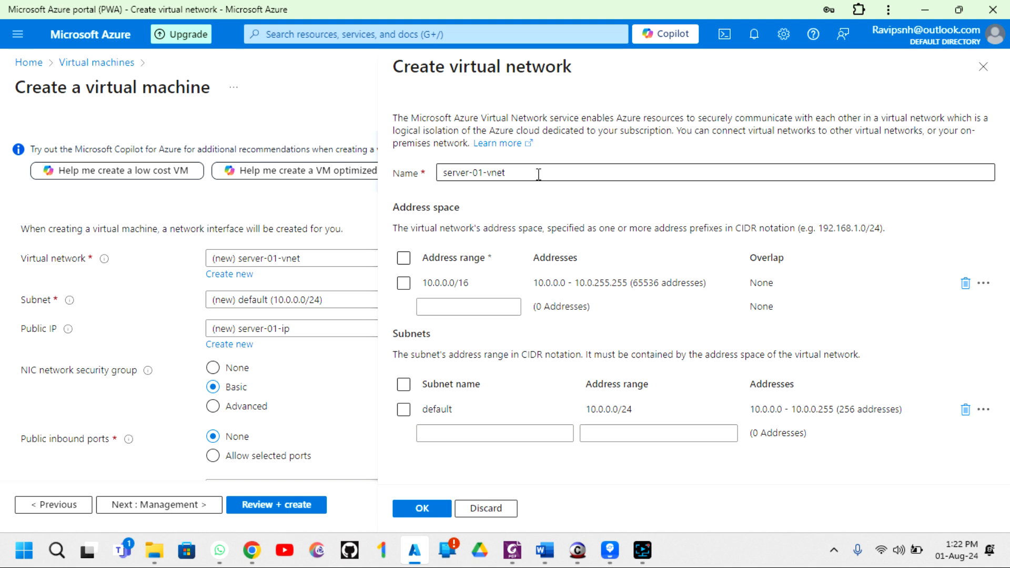
# - Rename the network Production-Vnet and replace 10.0.0.0/16 with address range 10.0.0.0/8
pyautogui.moveTo(538, 174); pyautogui.dragTo(374, 191)
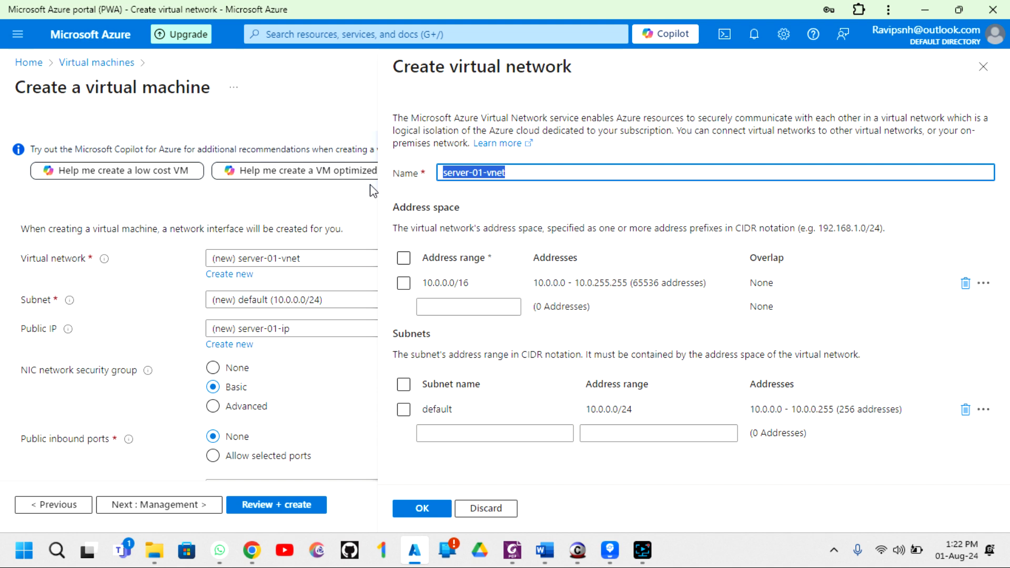
pyautogui.write('Production')
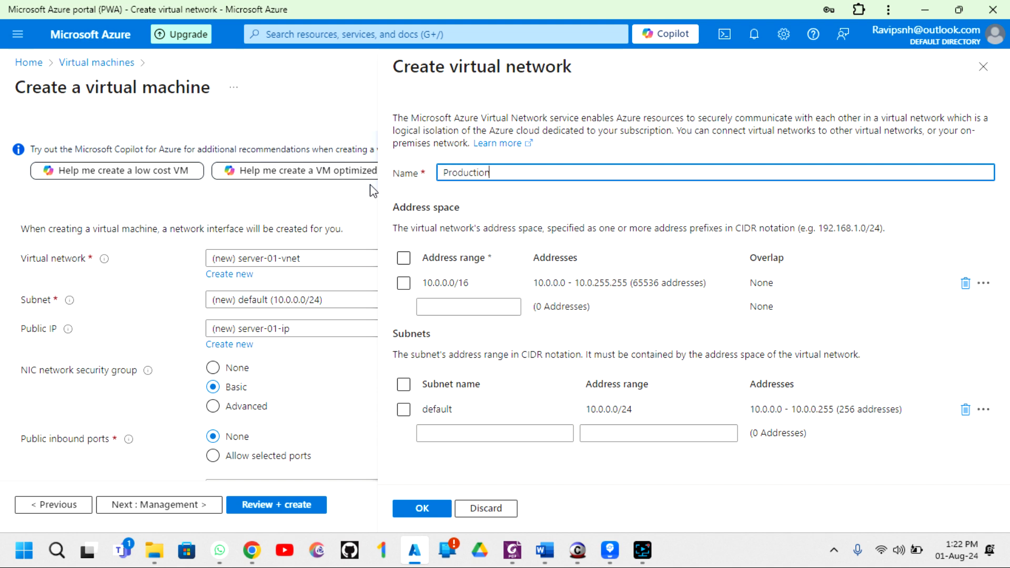
pyautogui.write('-Vnet')
pyautogui.click(965, 283)
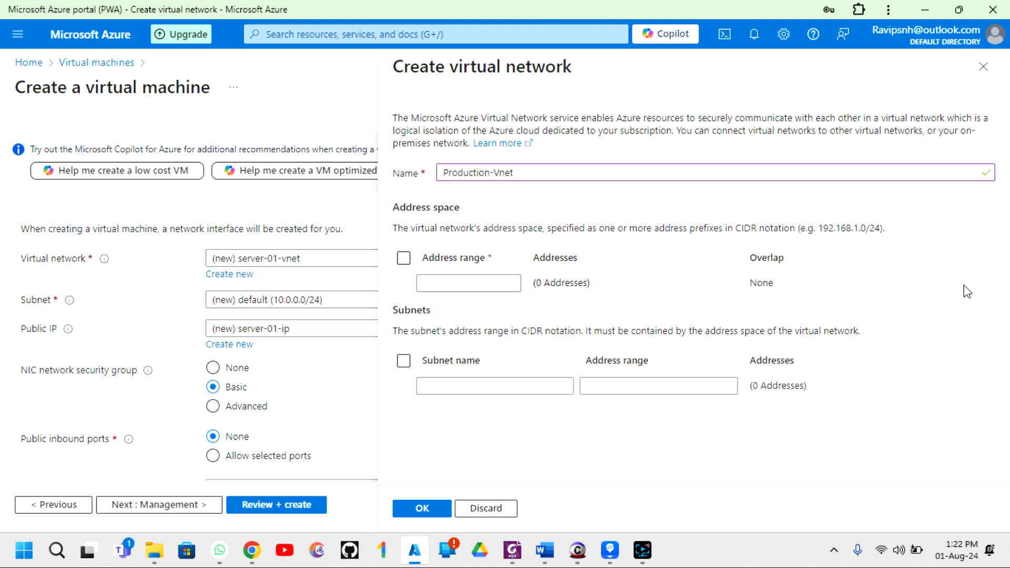
pyautogui.click(465, 286)
pyautogui.write('1')
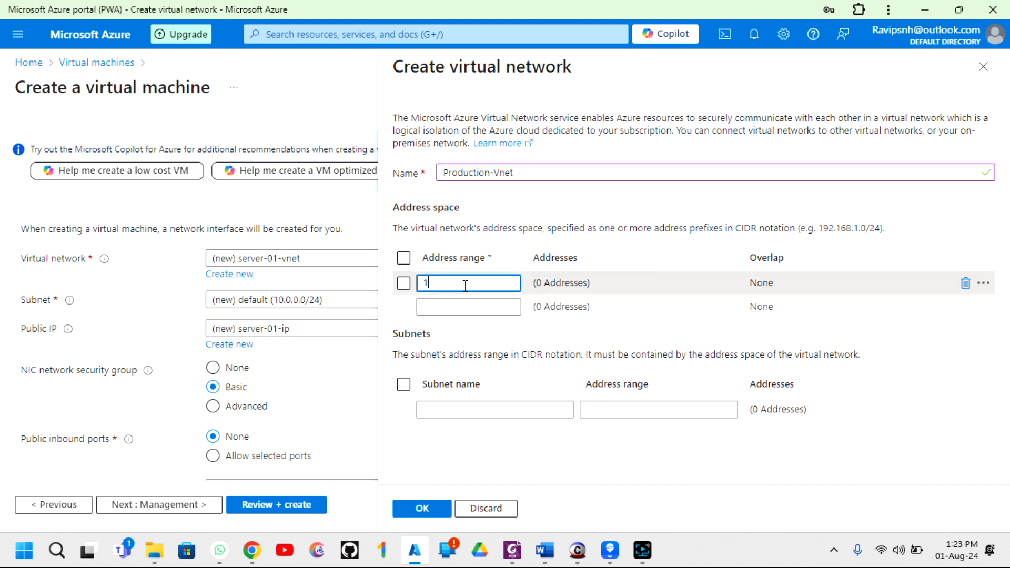
pyautogui.write('0.0.0.0')
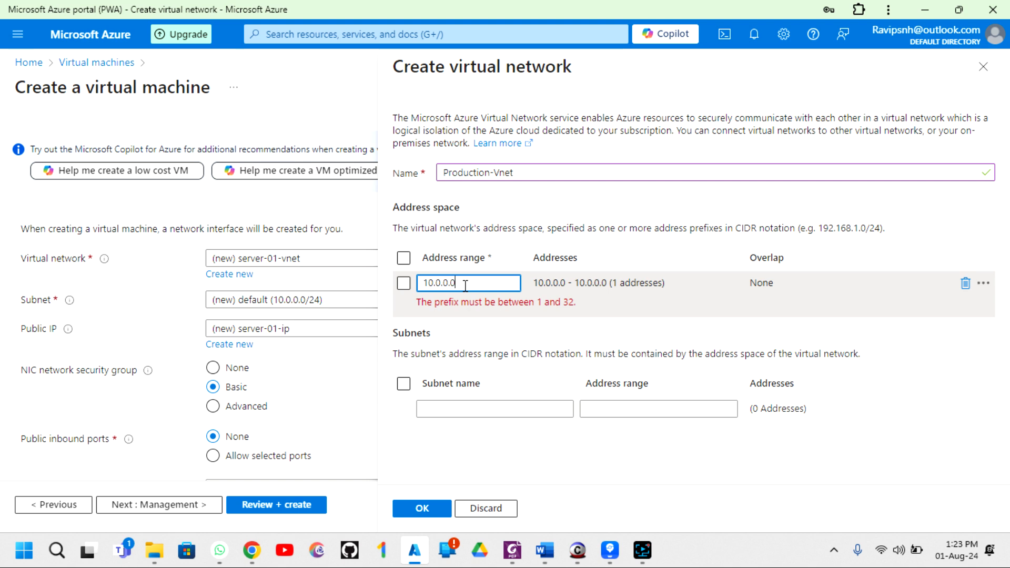
pyautogui.write('/8')
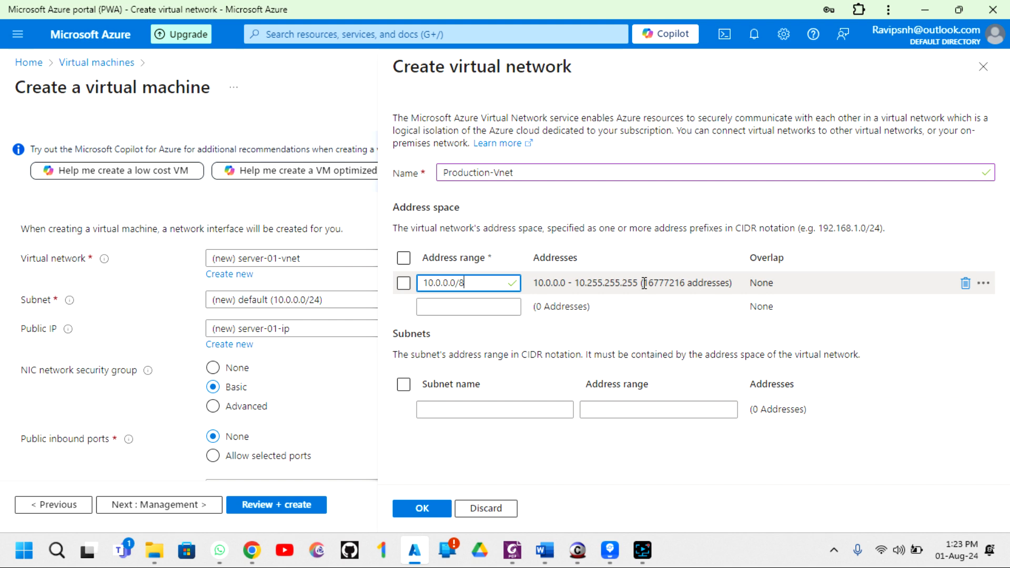
pyautogui.moveTo(644, 284); pyautogui.dragTo(689, 285)
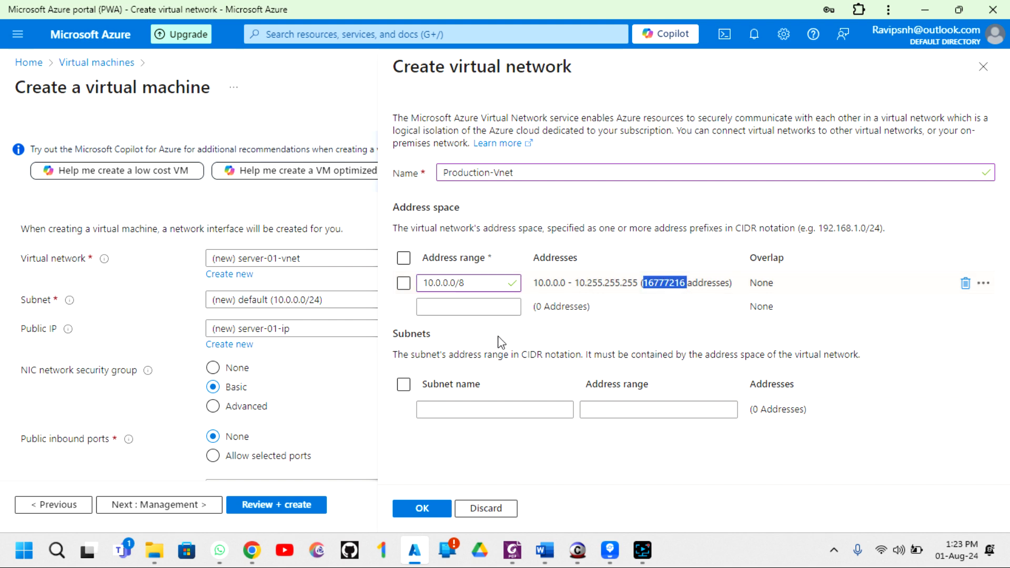
pyautogui.click(446, 340)
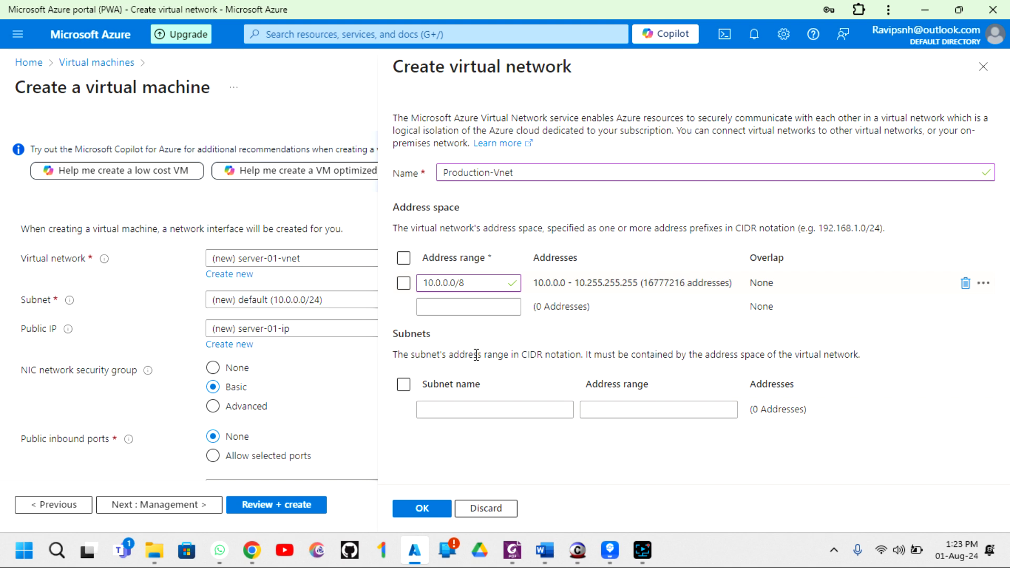
# - Name the subnet servers, fixing the address typed there, and start its range as 10.1.2
pyautogui.click(440, 410)
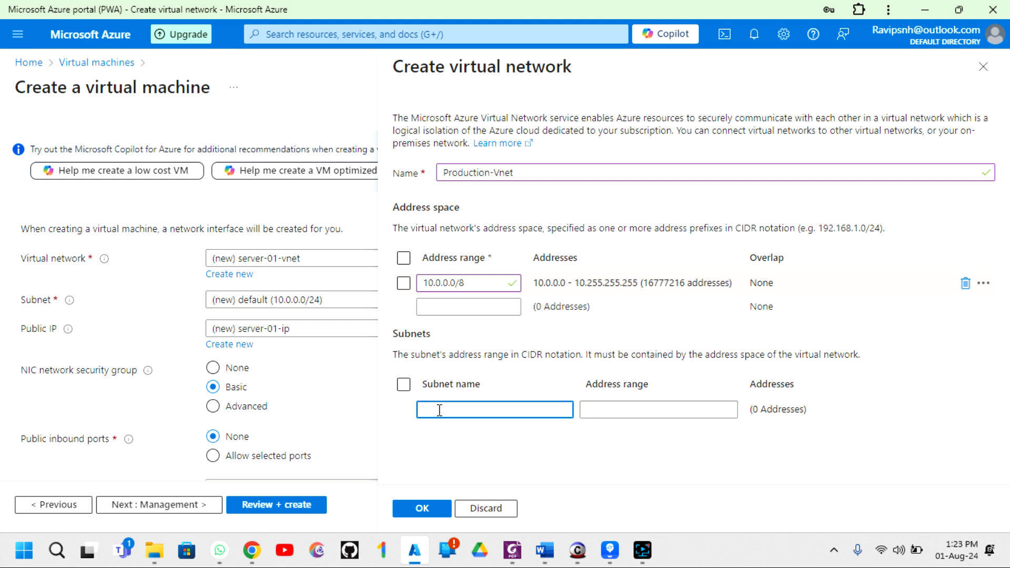
pyautogui.write('10.')
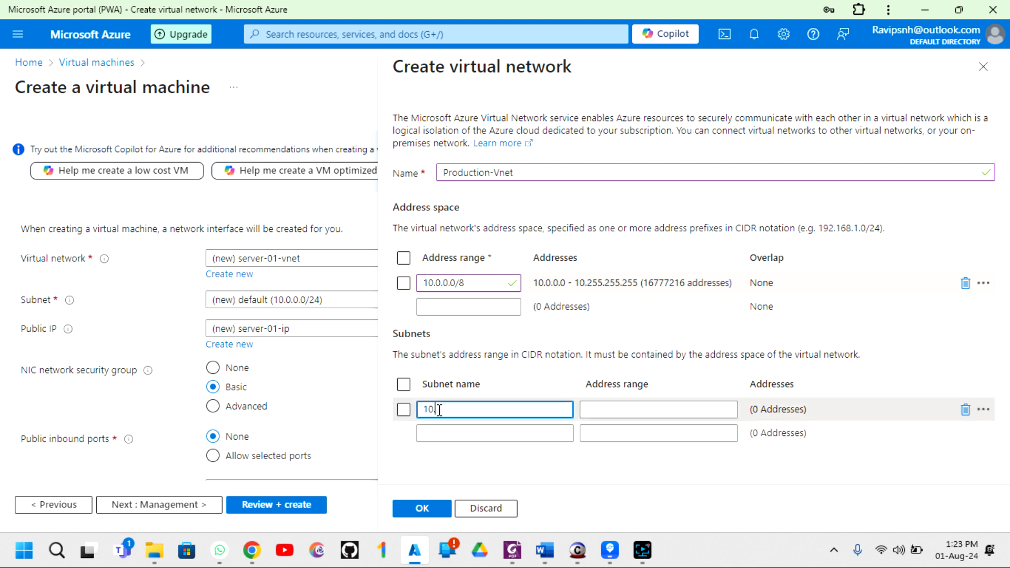
pyautogui.write('1.2.0')
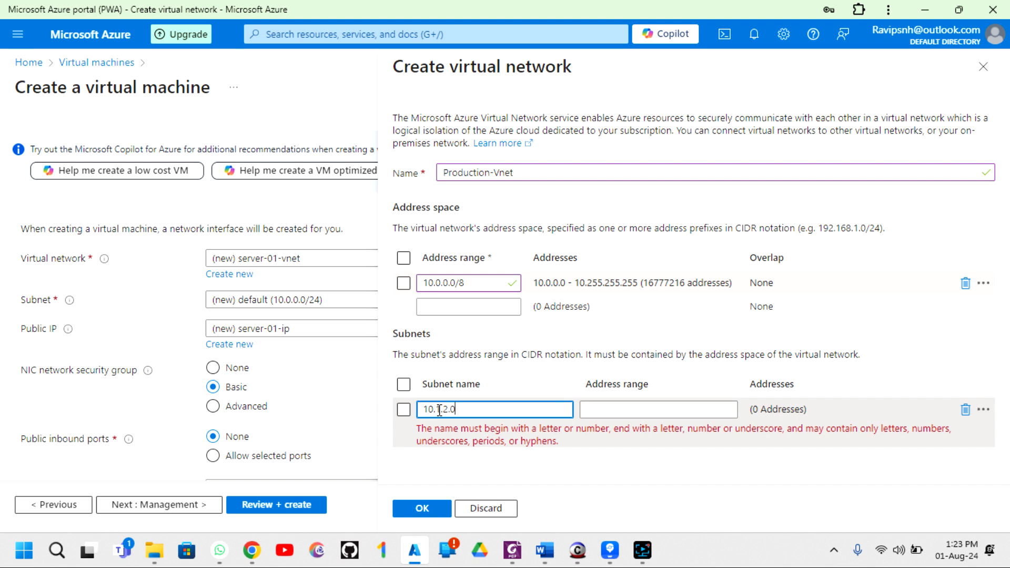
pyautogui.write('/24')
pyautogui.moveTo(488, 412); pyautogui.dragTo(394, 406)
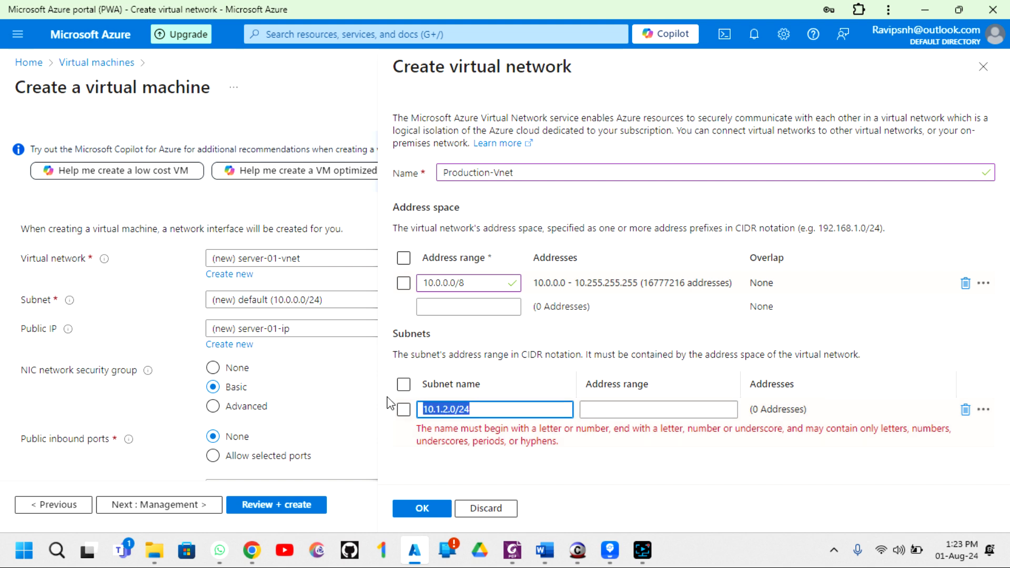
pyautogui.press('BackSpace')
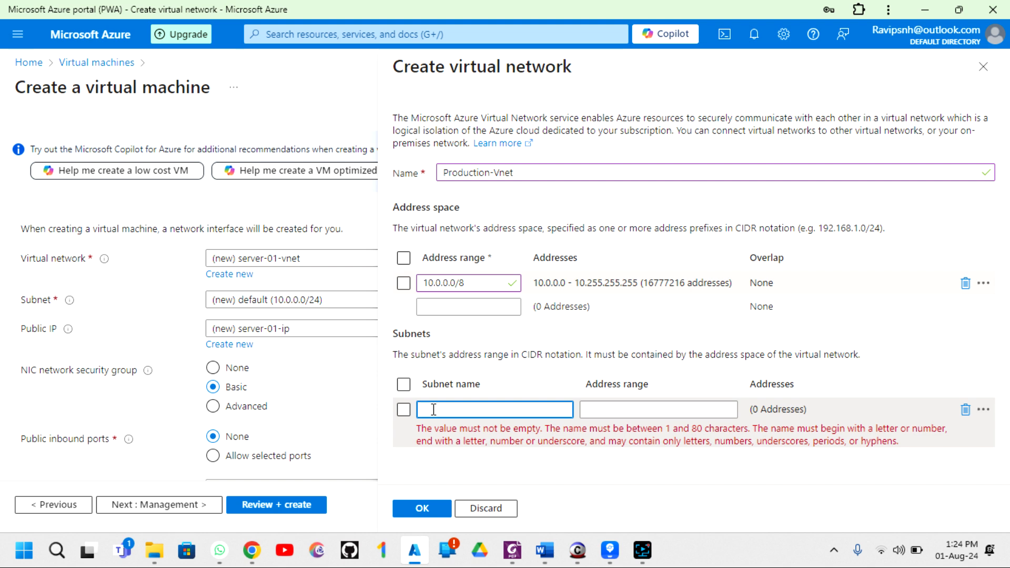
pyautogui.write('server')
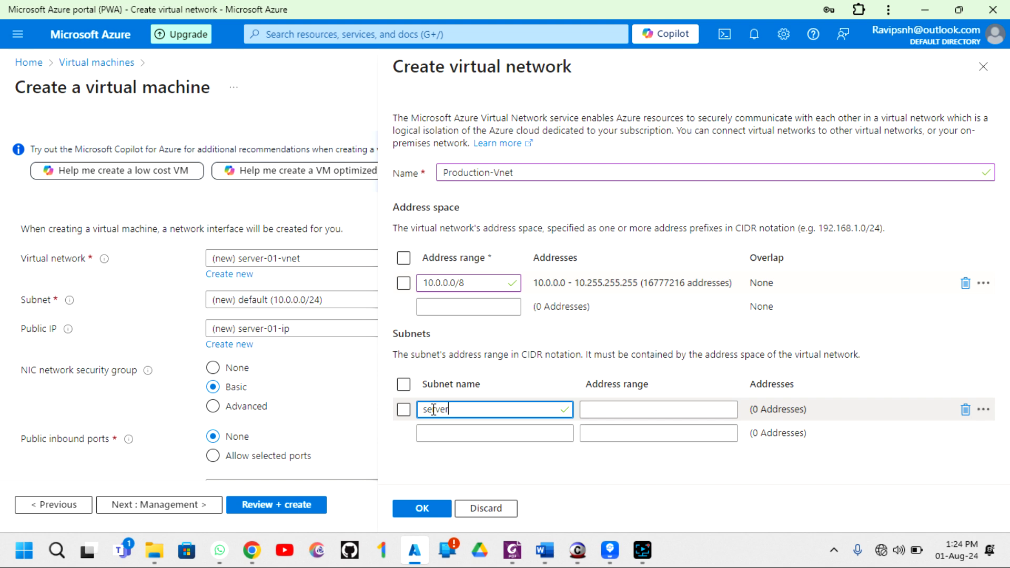
pyautogui.write('s')
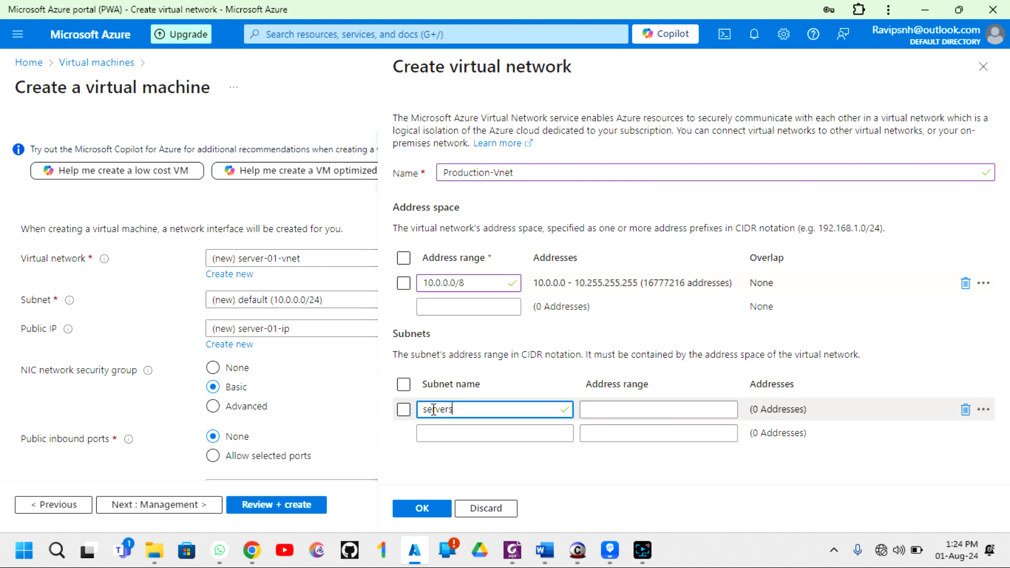
pyautogui.click(618, 411)
pyautogui.write('10.1.2')
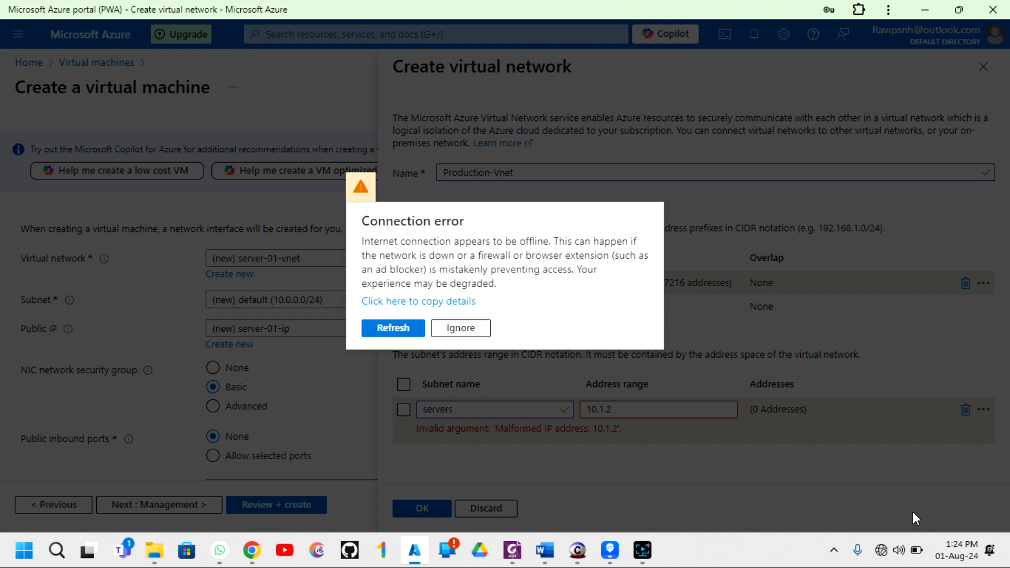
pyautogui.click(898, 550)
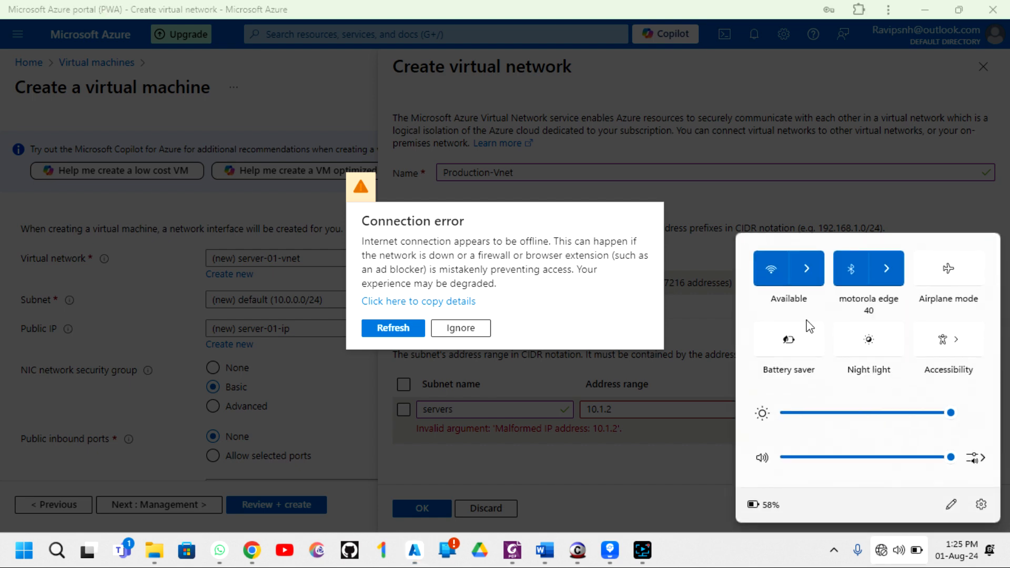
pyautogui.click(807, 268)
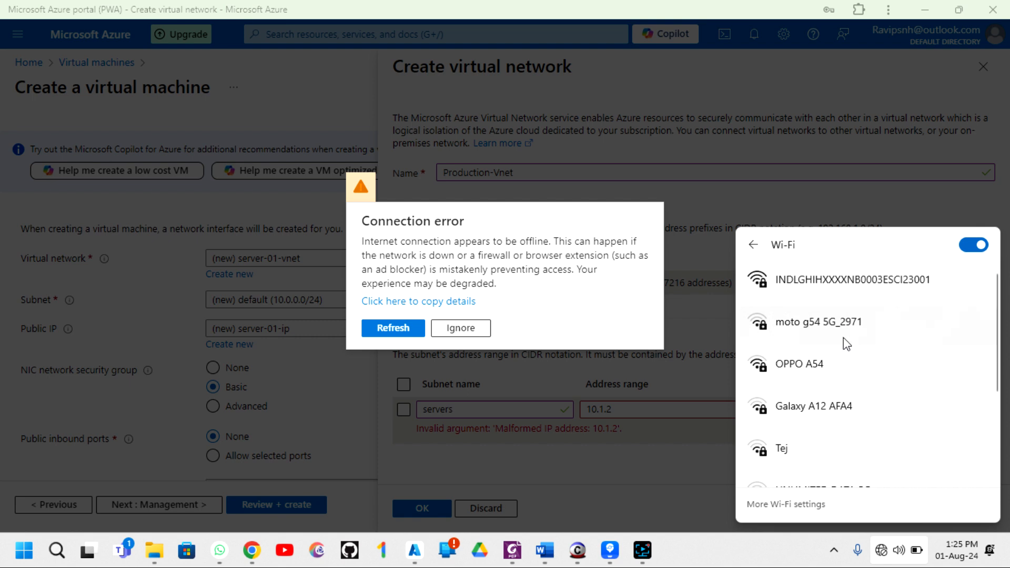
pyautogui.click(720, 560)
pyautogui.click(898, 550)
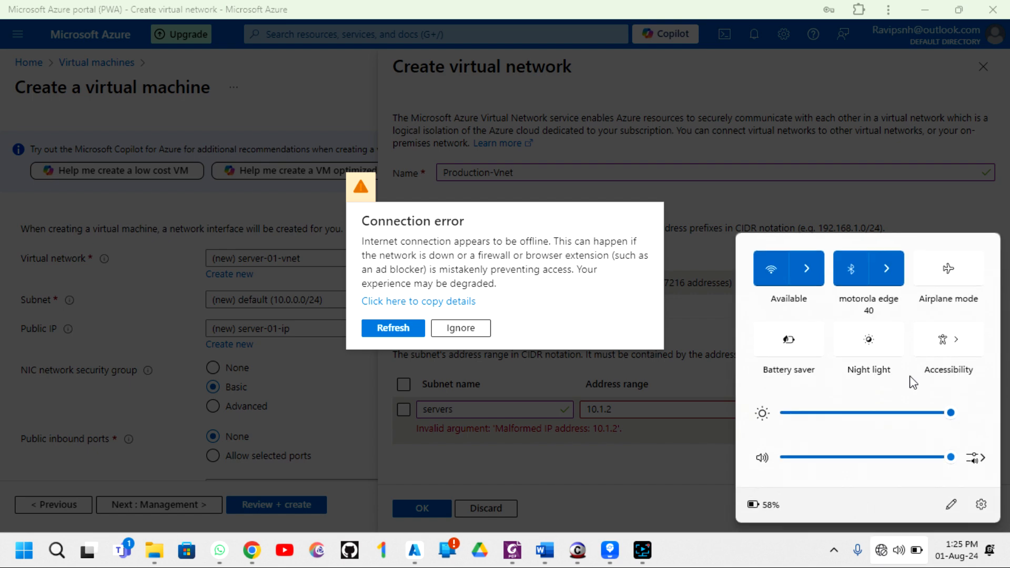
pyautogui.click(817, 259)
pyautogui.scroll(-3, 821, 408)
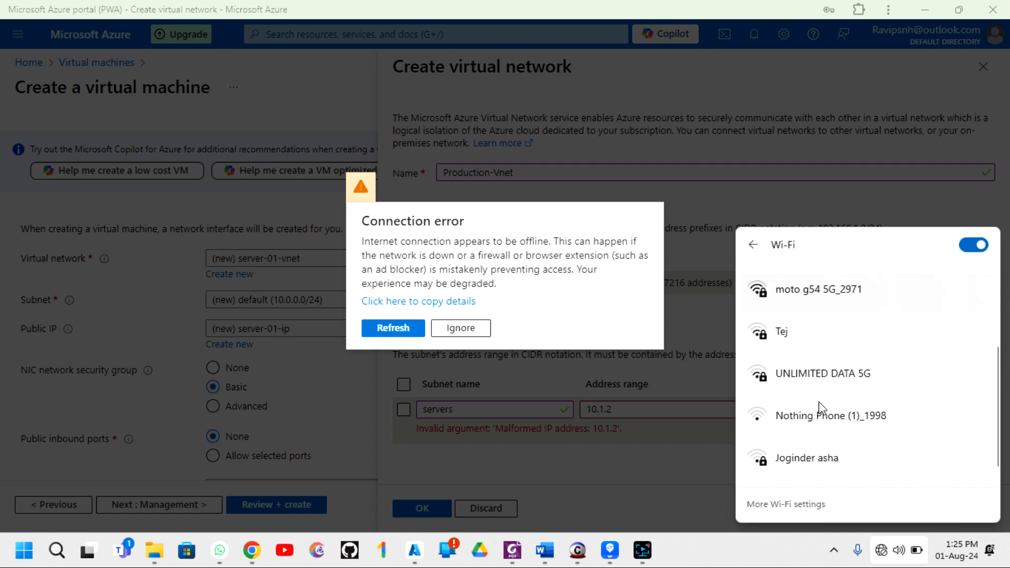
pyautogui.scroll(4, 819, 409)
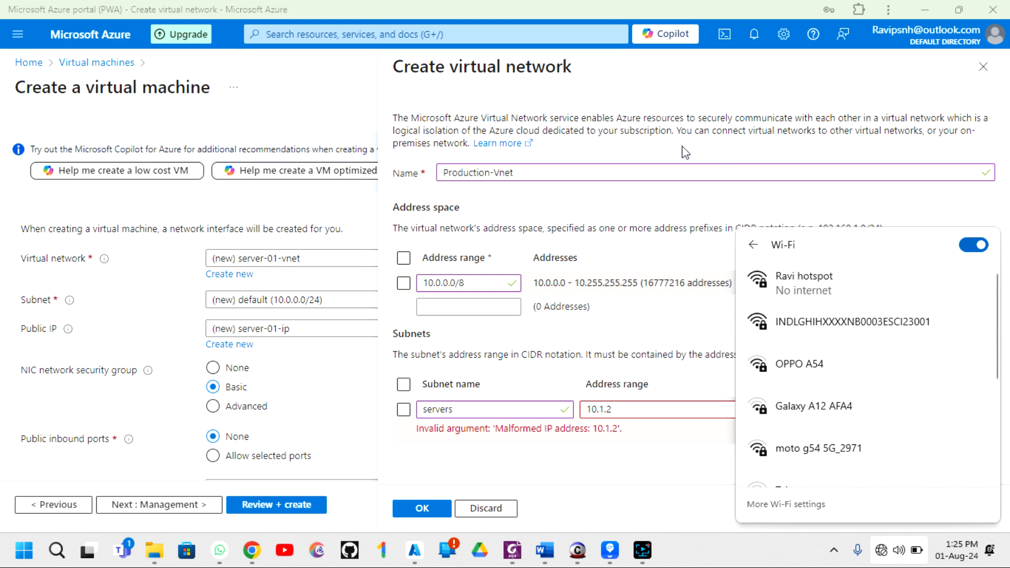
pyautogui.click(637, 149)
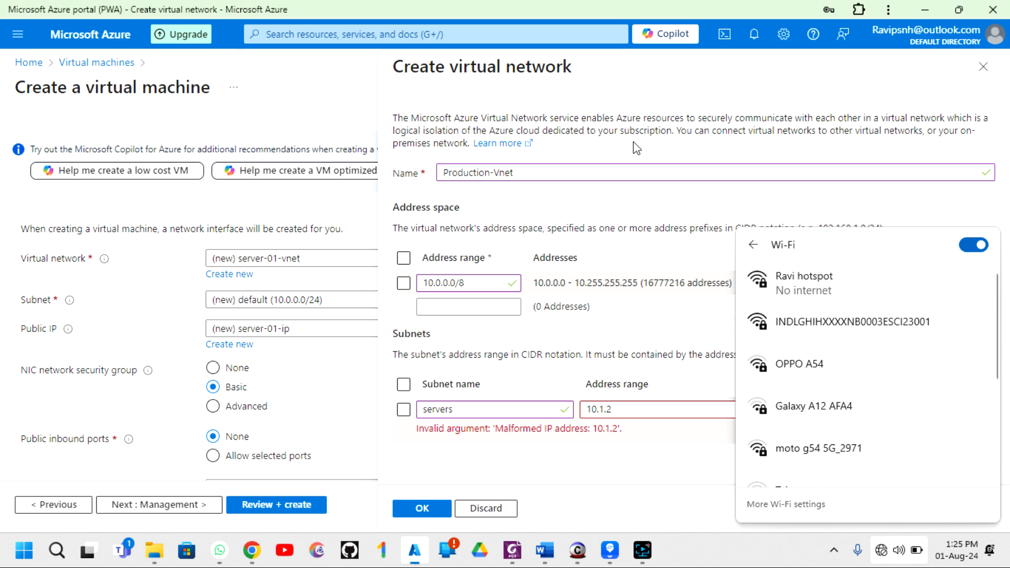
# - Correct the servers subnet range to 10.1.2.0/24 and confirm creating Production-Vnet
pyautogui.click(626, 410)
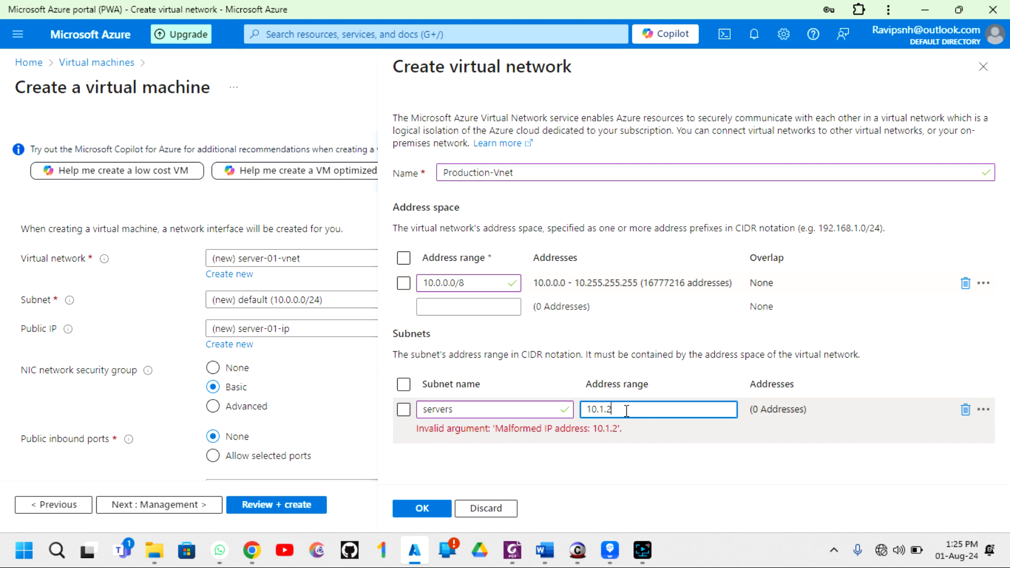
pyautogui.press('BackSpace')
pyautogui.press('BackSpace')
pyautogui.press('BackSpace')
pyautogui.press('BackSpace')
pyautogui.press('BackSpace')
pyautogui.press('BackSpace')
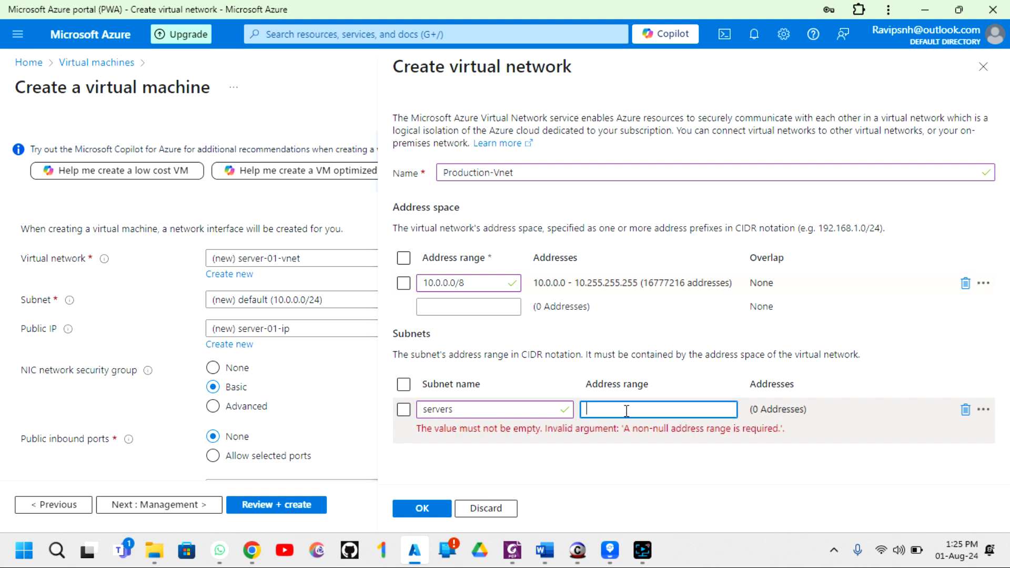
pyautogui.write('10.1.2.')
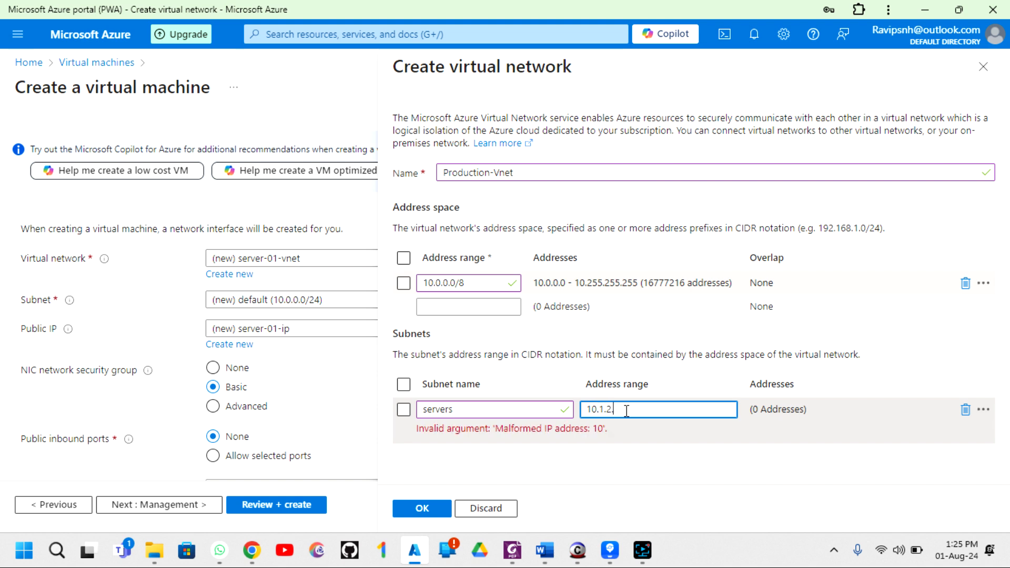
pyautogui.write('0/24')
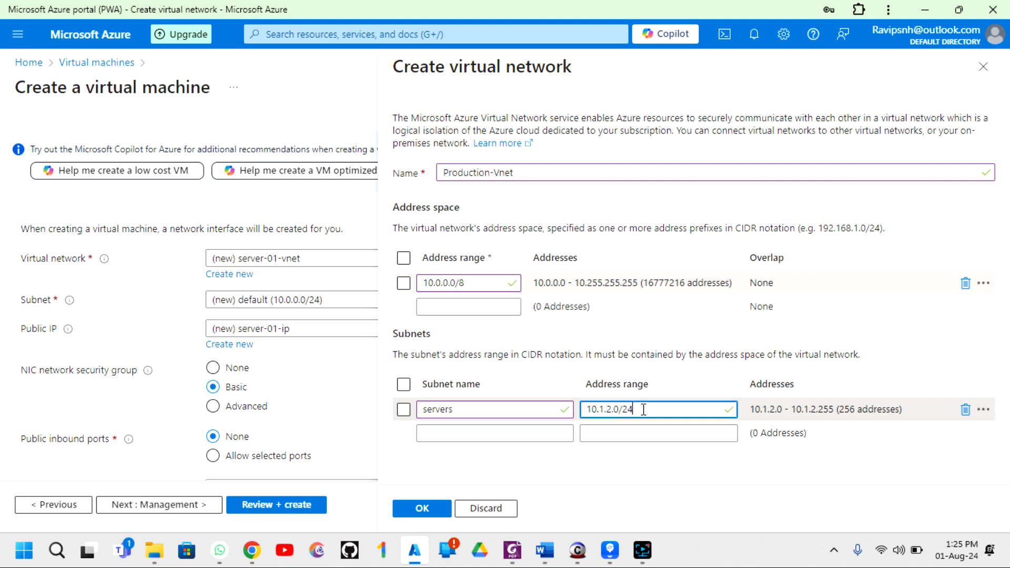
pyautogui.click(422, 509)
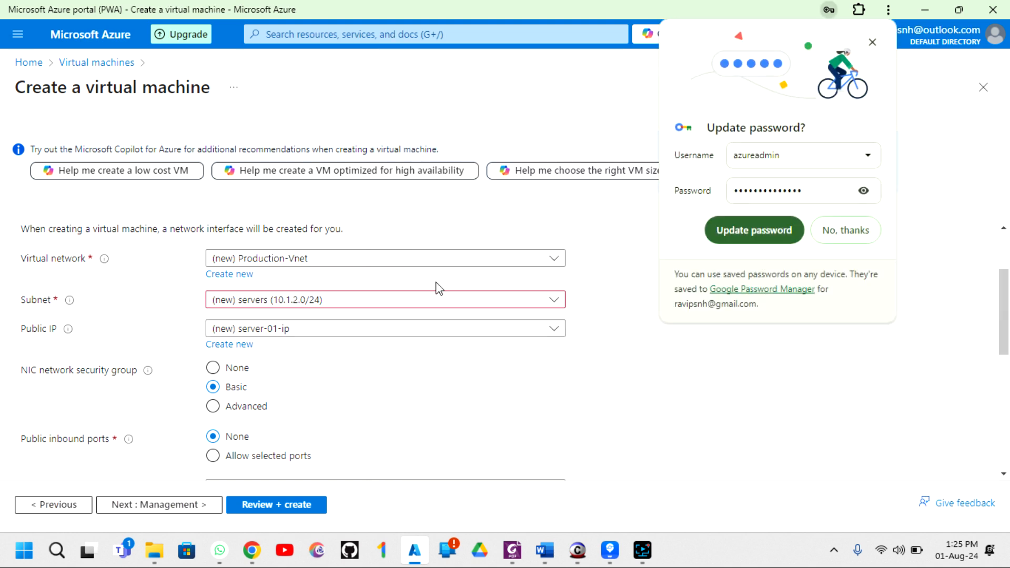
# - Review the networking settings, keeping Public IP as (new) server-01-ip
pyautogui.click(755, 235)
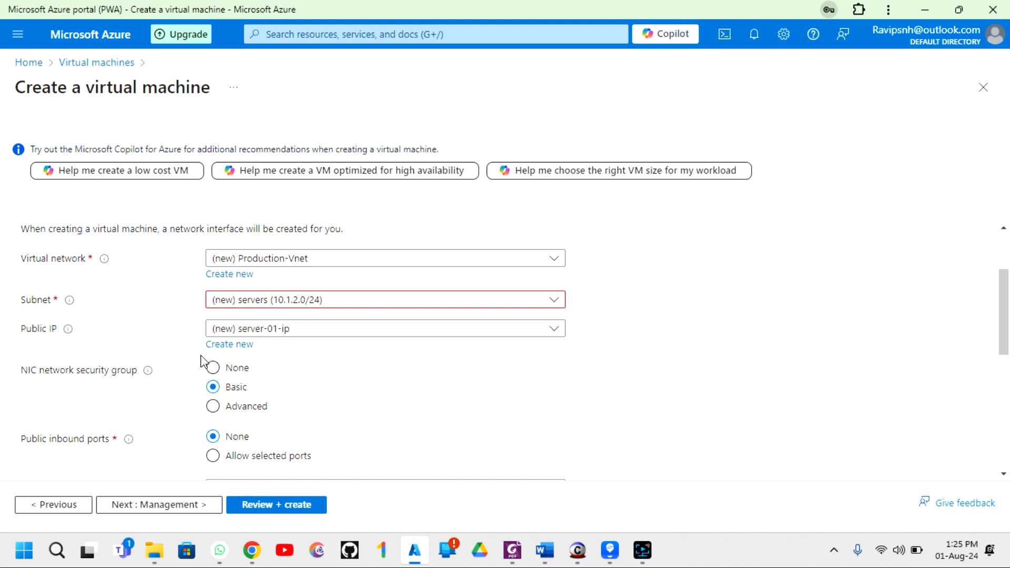
pyautogui.scroll(-2, 200, 358)
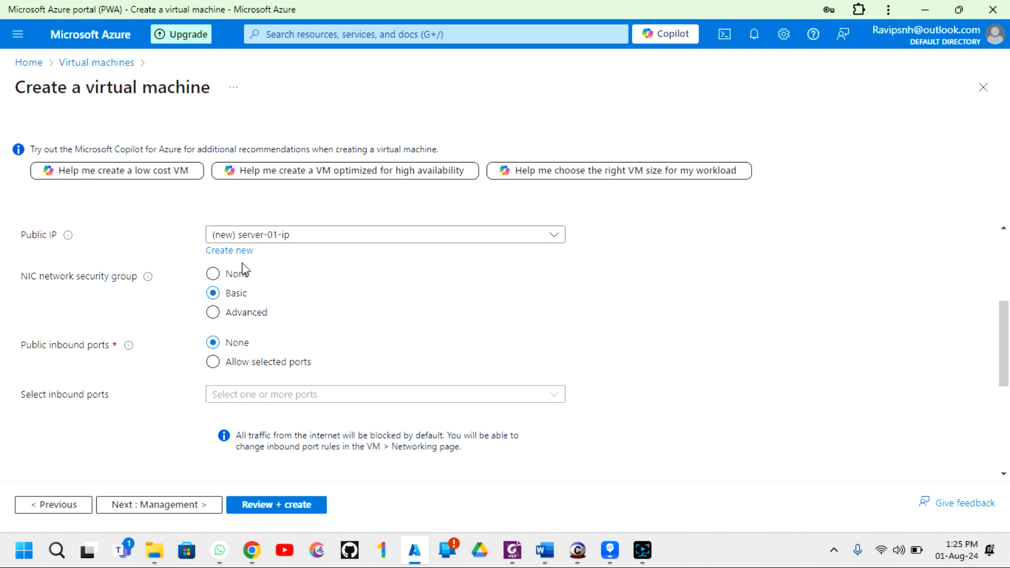
pyautogui.scroll(-1, 309, 307)
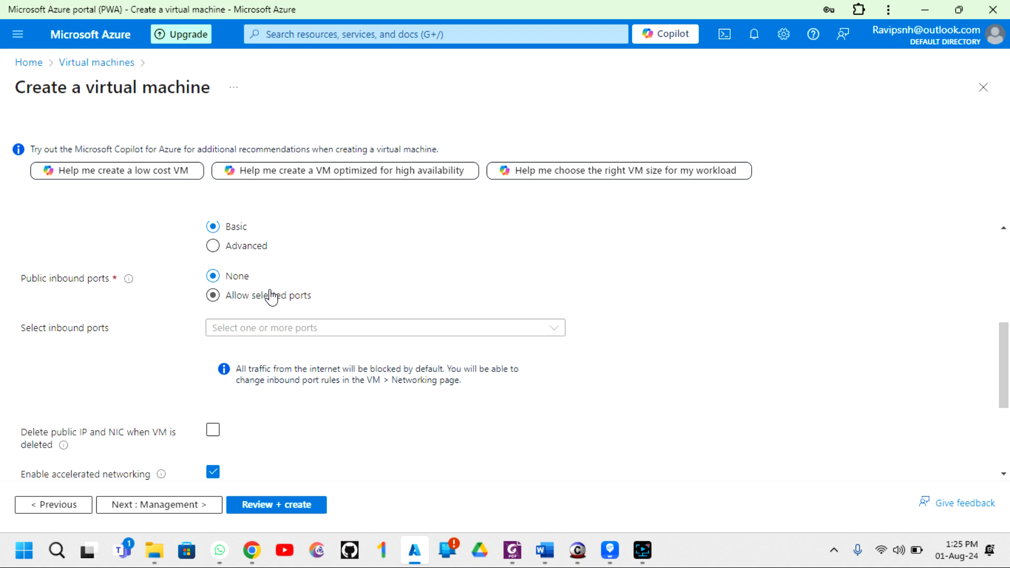
pyautogui.scroll(-3, 271, 296)
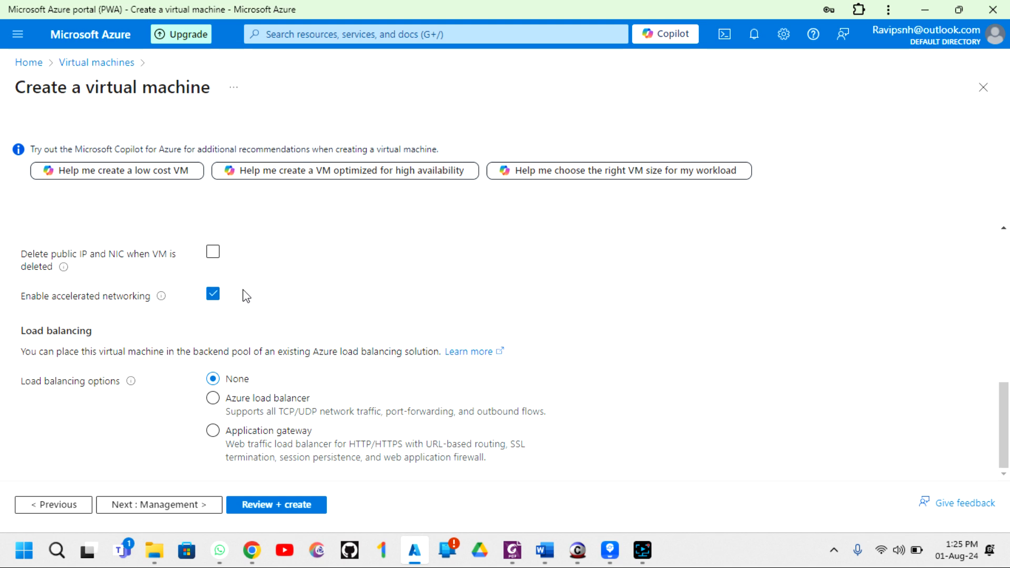
pyautogui.scroll(3, 243, 293)
pyautogui.scroll(2, 153, 362)
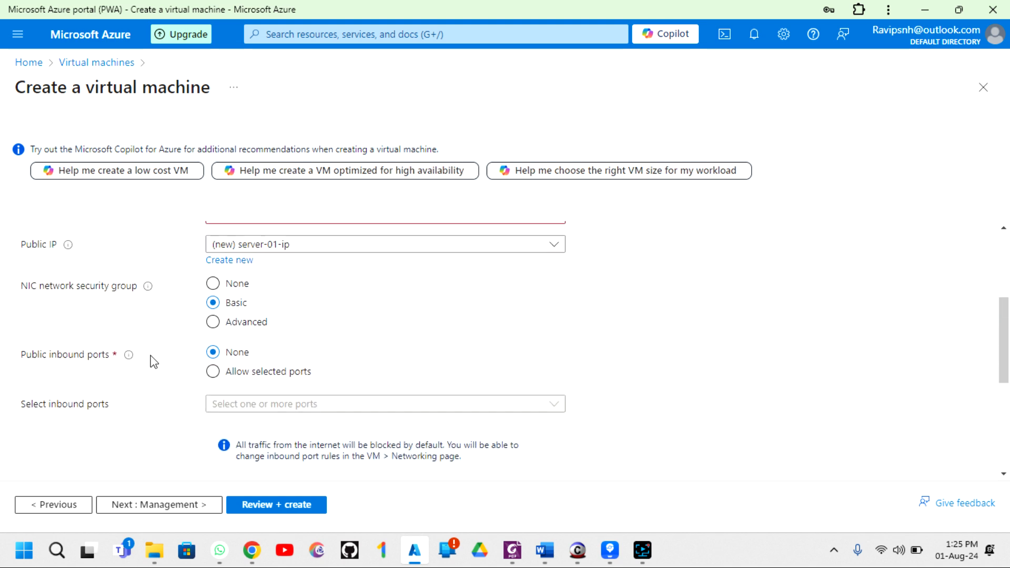
pyautogui.scroll(-1, 293, 300)
pyautogui.scroll(-3, 293, 300)
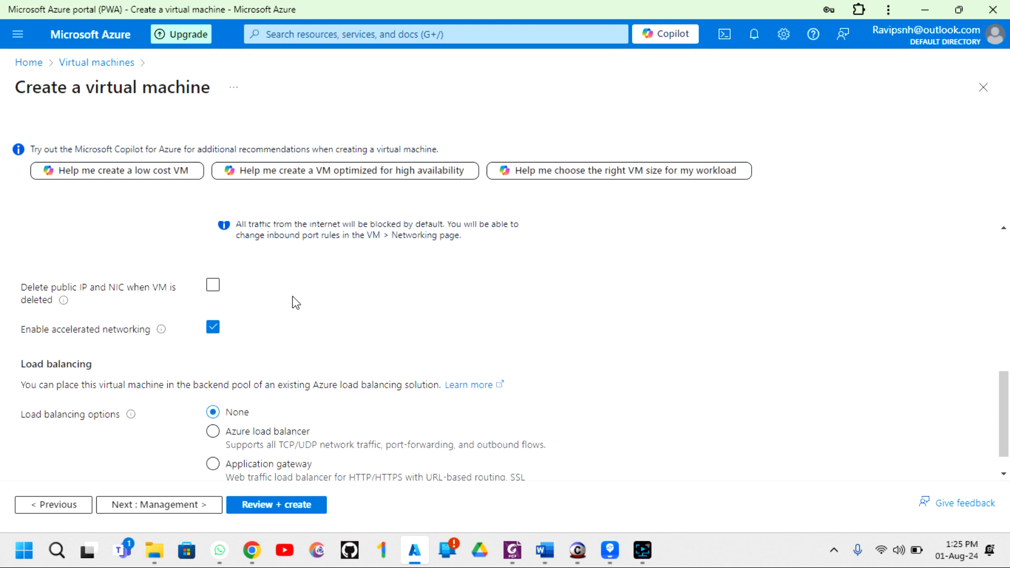
pyautogui.scroll(5, 293, 299)
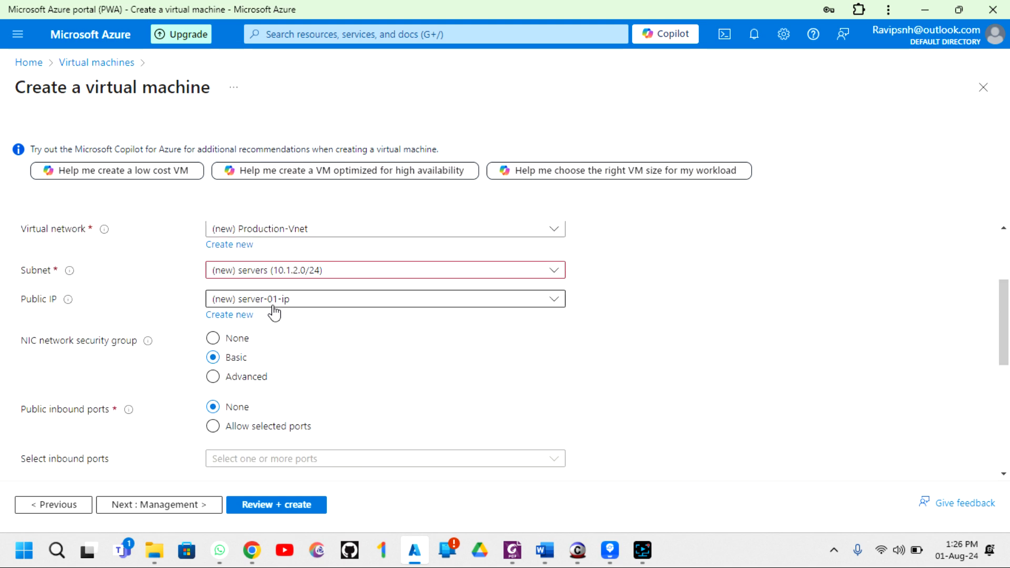
pyautogui.click(300, 300)
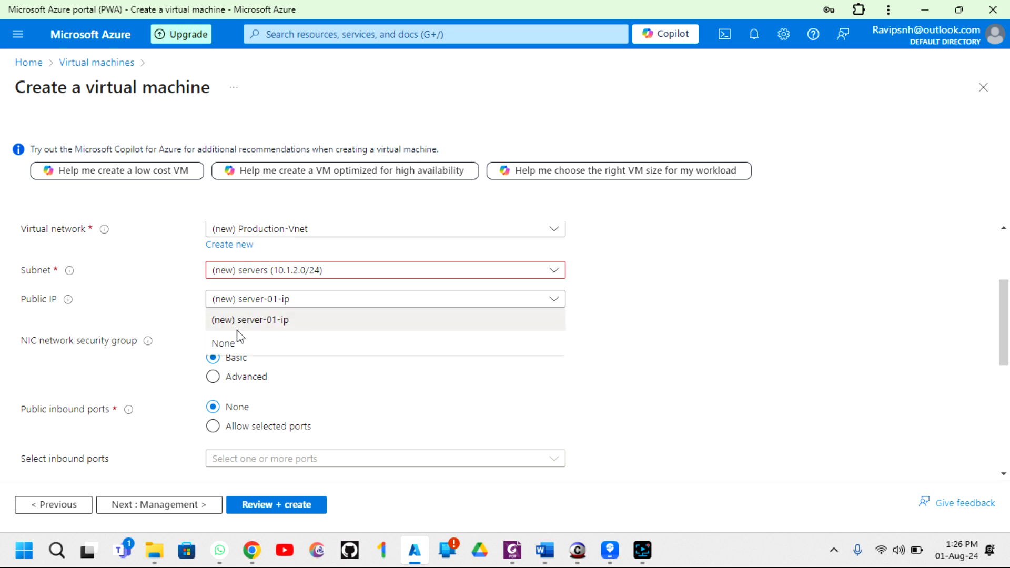
pyautogui.click(241, 322)
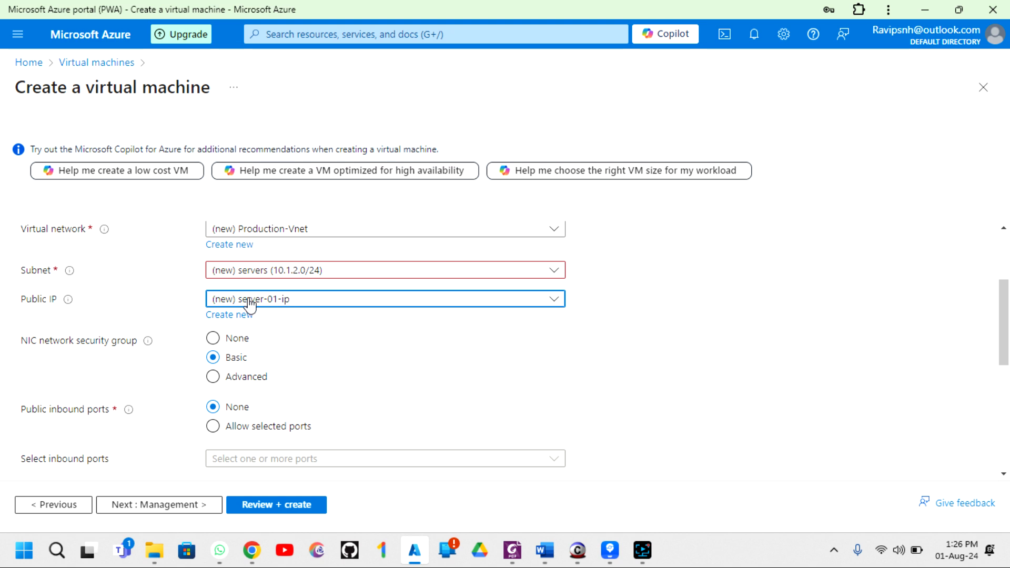
# - Advance the wizard to the Management tab
pyautogui.scroll(2, 242, 308)
pyautogui.scroll(1, 209, 308)
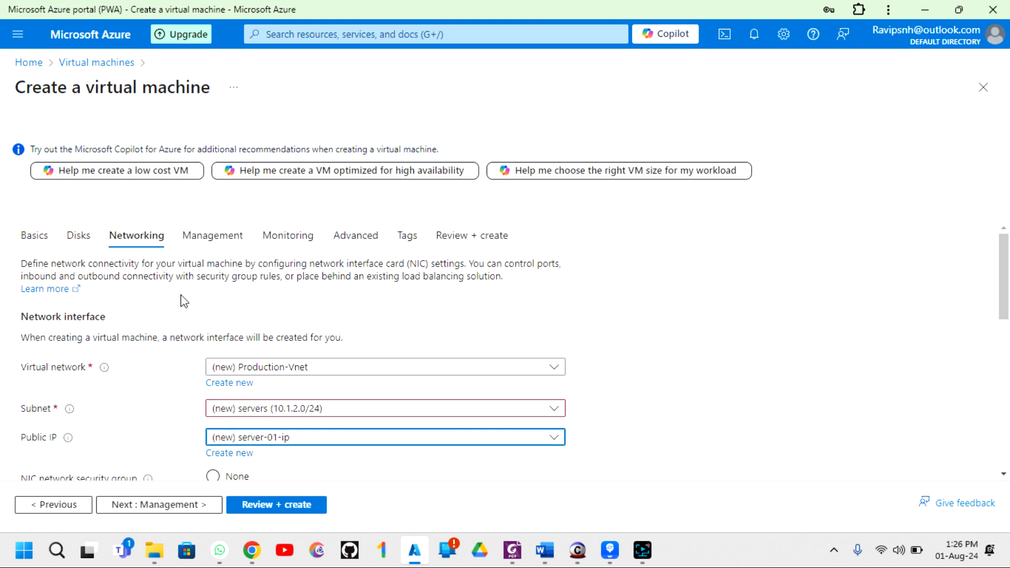
pyautogui.scroll(-6, 224, 316)
pyautogui.scroll(-2, 226, 332)
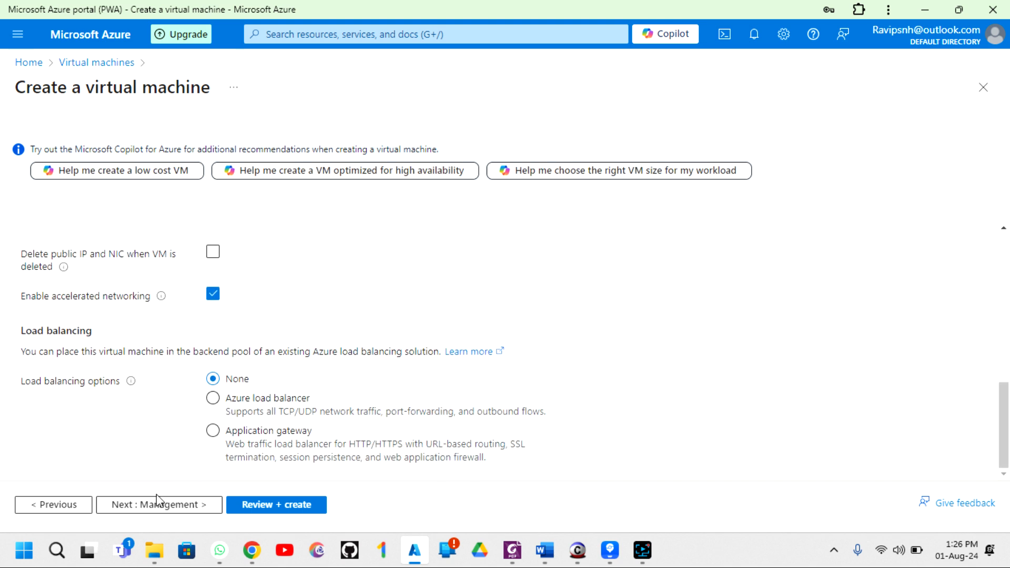
pyautogui.click(149, 508)
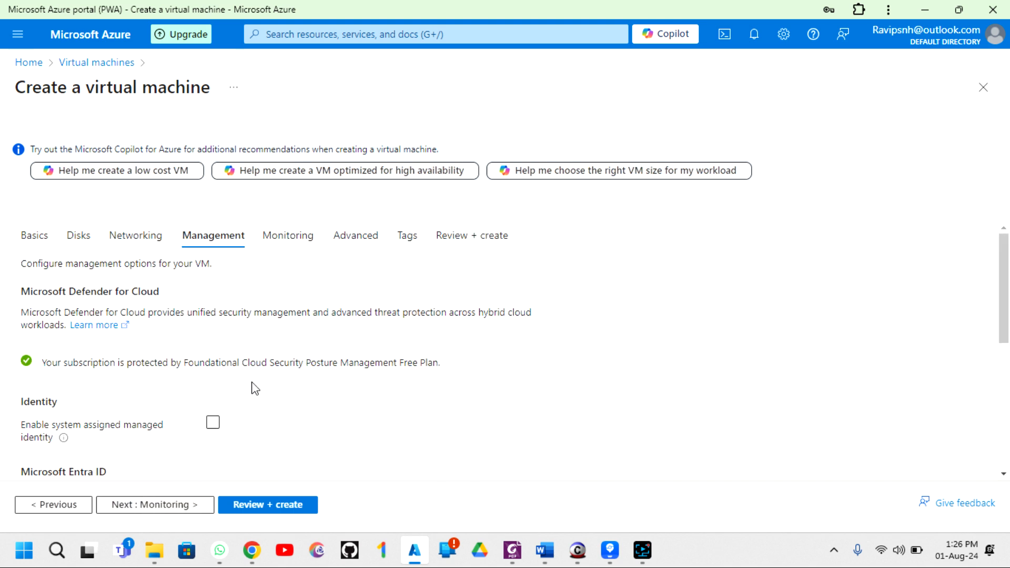
pyautogui.scroll(-3, 234, 352)
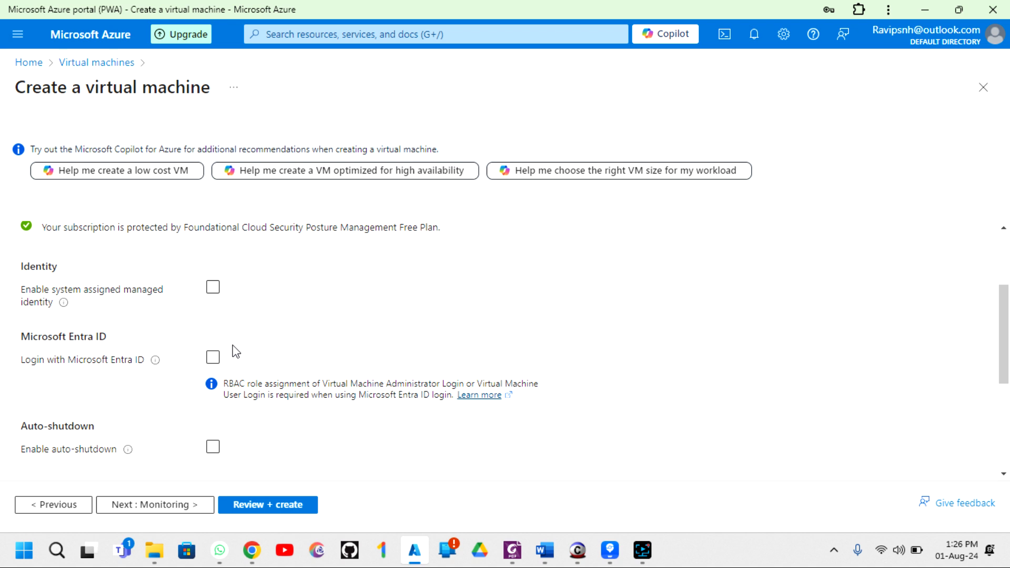
pyautogui.scroll(-2, 234, 351)
pyautogui.scroll(4, 234, 351)
pyautogui.scroll(-1, 237, 352)
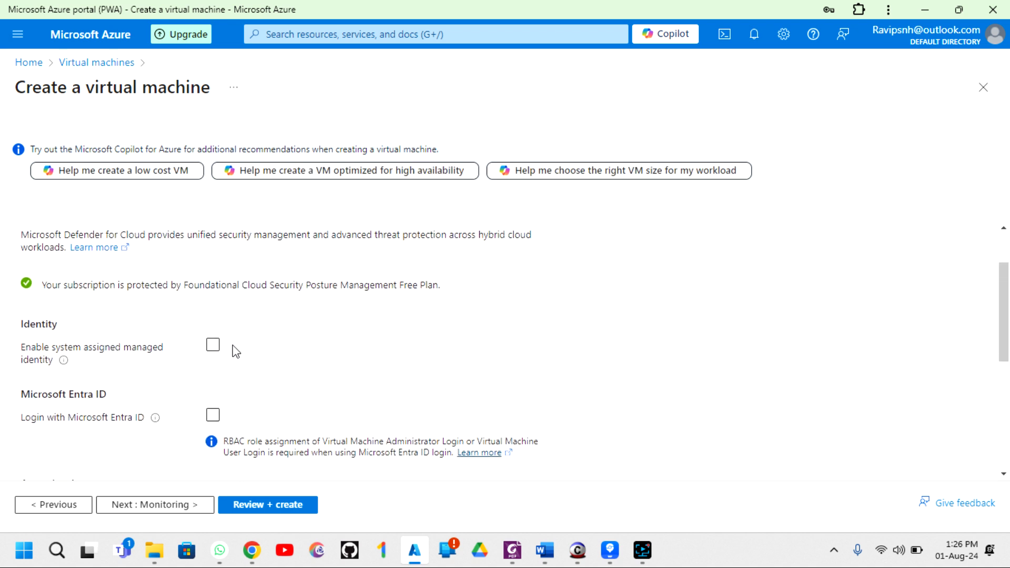
pyautogui.scroll(-1, 236, 351)
pyautogui.scroll(-2, 236, 351)
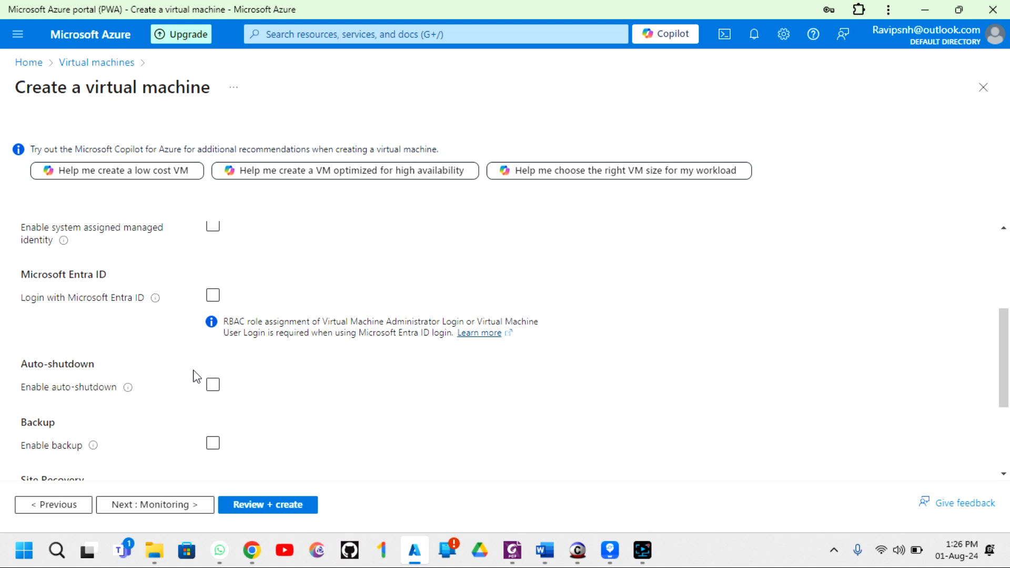
pyautogui.scroll(3, 196, 376)
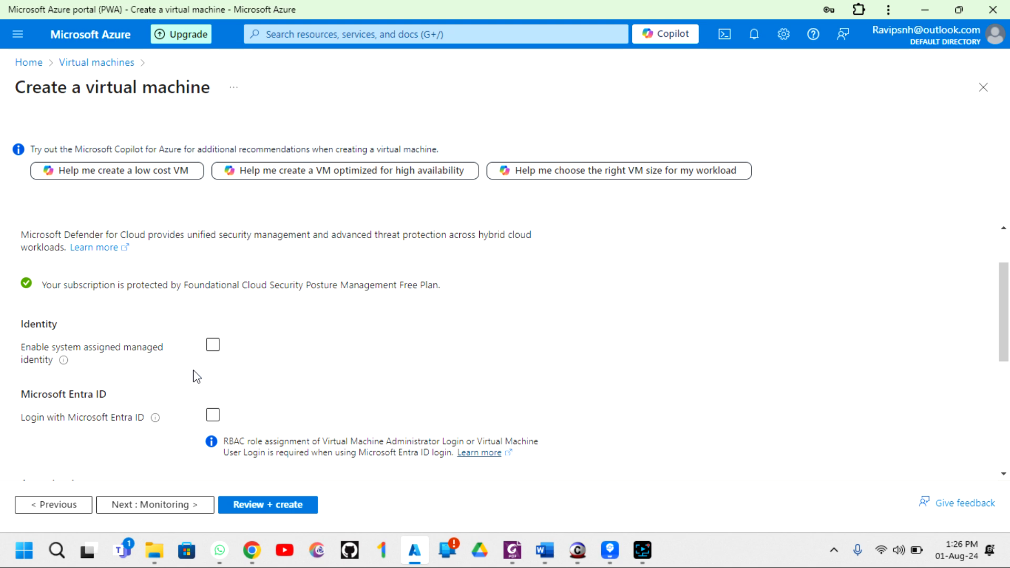
pyautogui.scroll(-4, 196, 377)
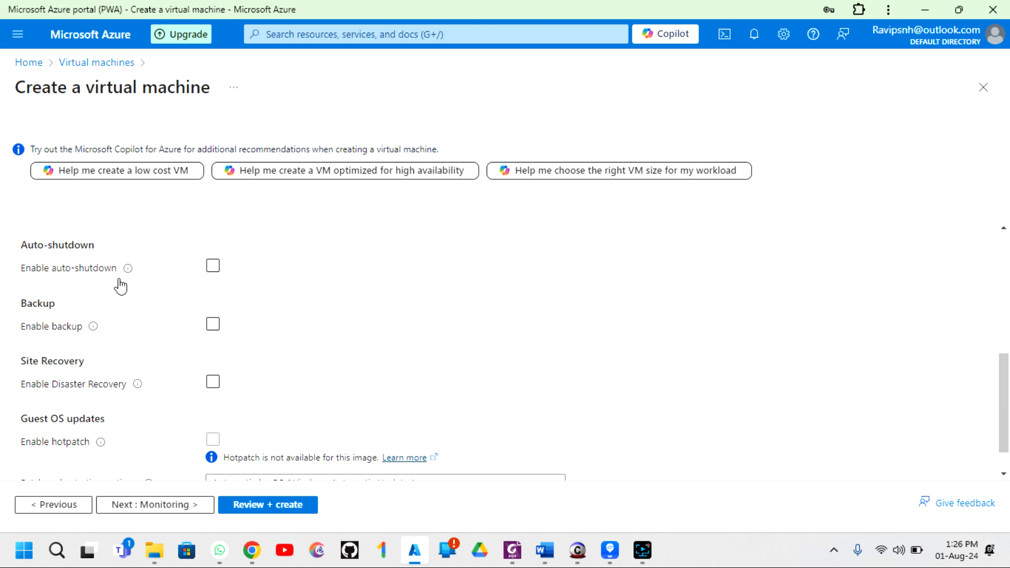
pyautogui.moveTo(127, 269)
pyautogui.click(213, 266)
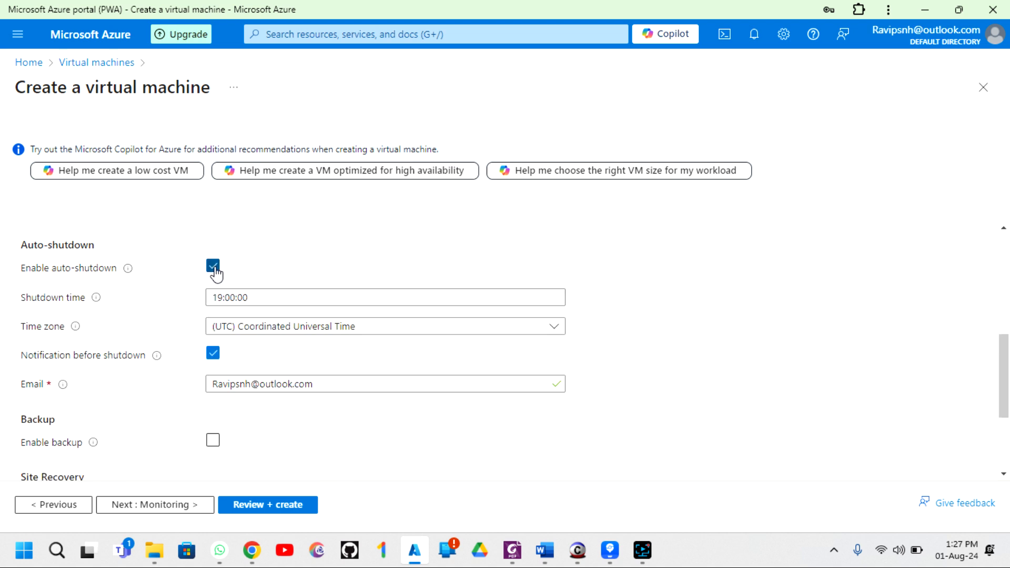
pyautogui.click(264, 298)
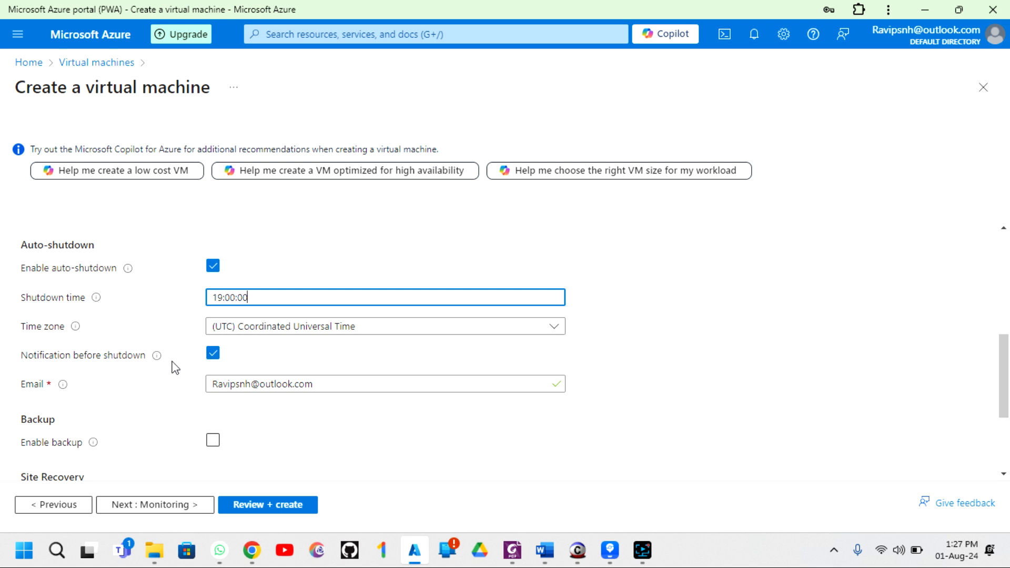
pyautogui.scroll(-1, 174, 370)
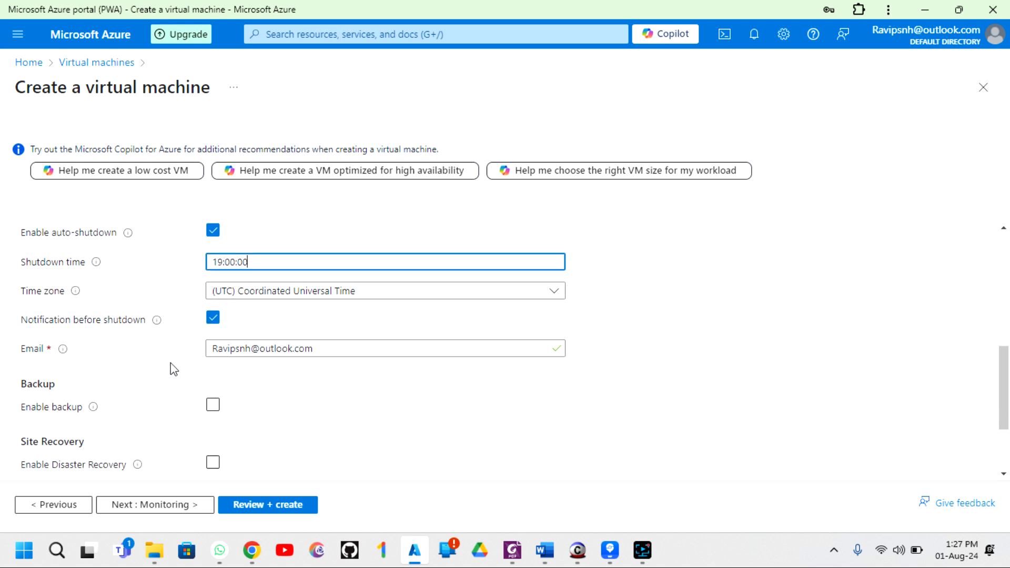
pyautogui.click(342, 350)
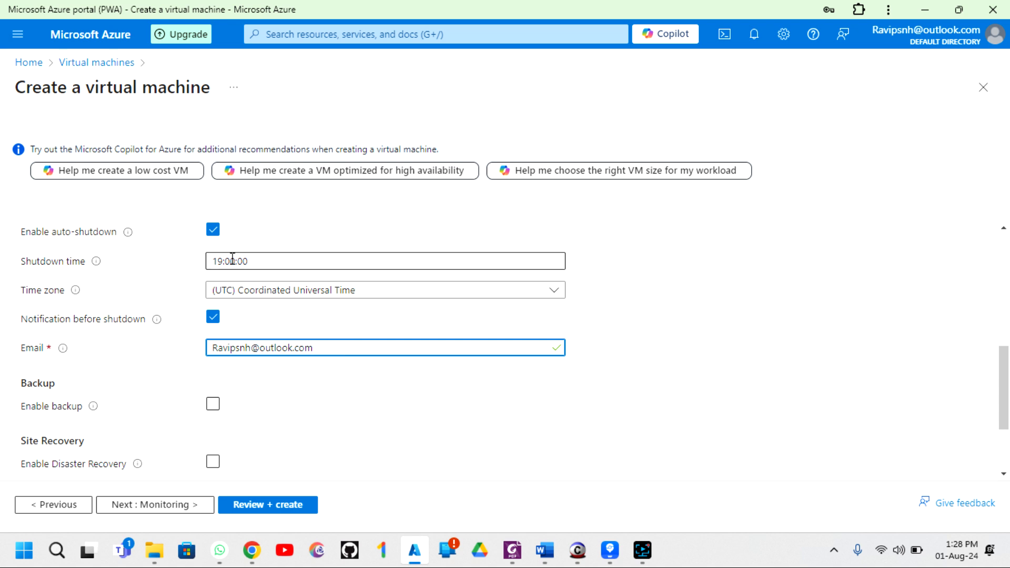
pyautogui.scroll(1, 202, 264)
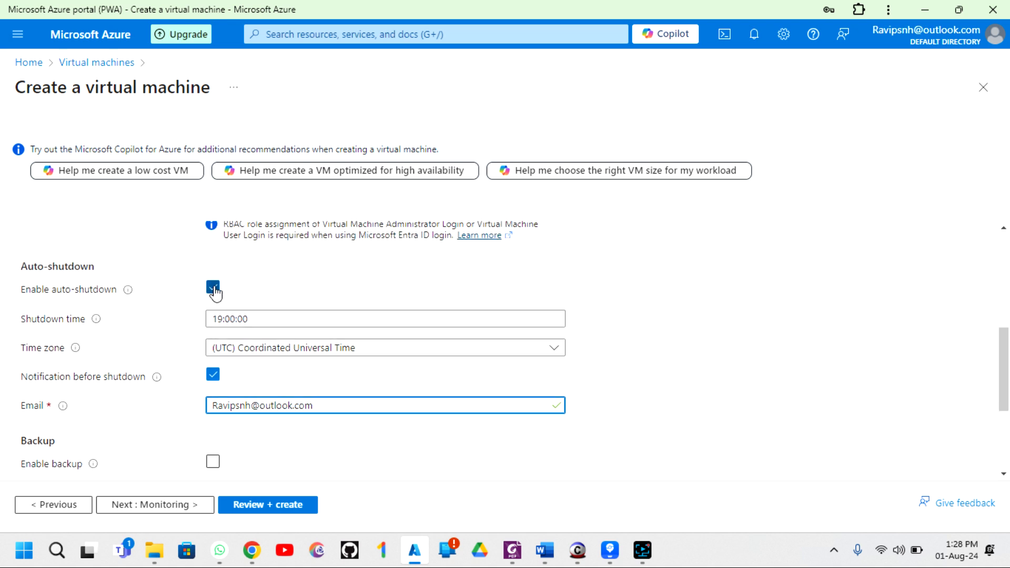
pyautogui.click(213, 289)
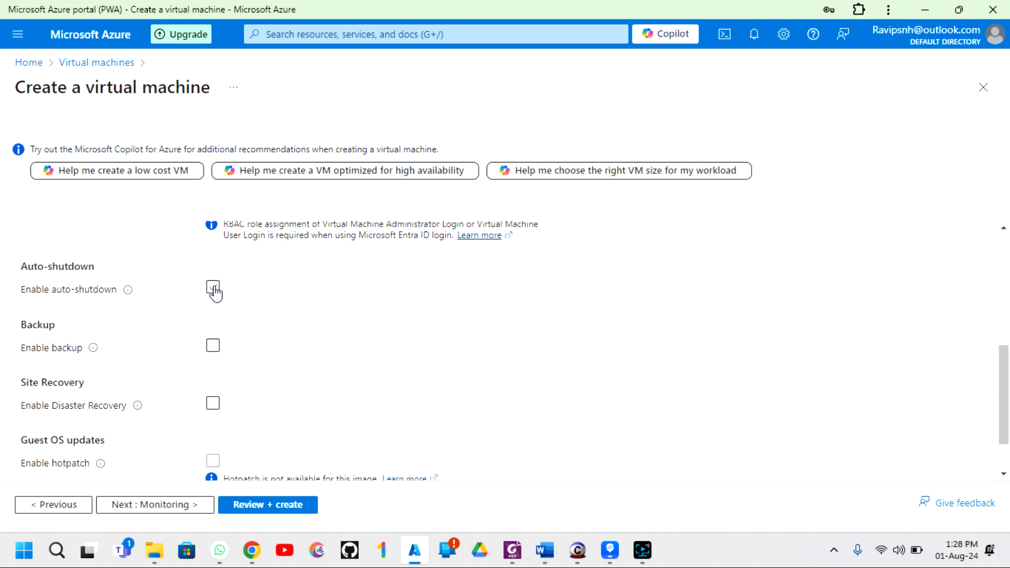
# - Leave Patch orchestration at Automatic by OS and advance to the Monitoring tab
pyautogui.scroll(-1, 331, 327)
pyautogui.scroll(-1, 331, 328)
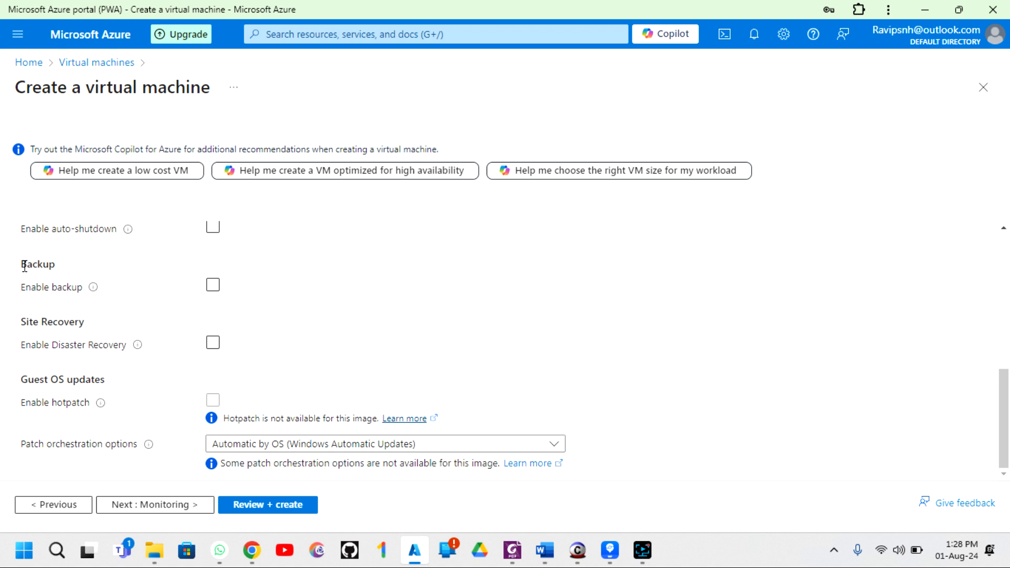
pyautogui.moveTo(21, 265); pyautogui.dragTo(36, 264)
pyautogui.click(286, 301)
pyautogui.click(306, 451)
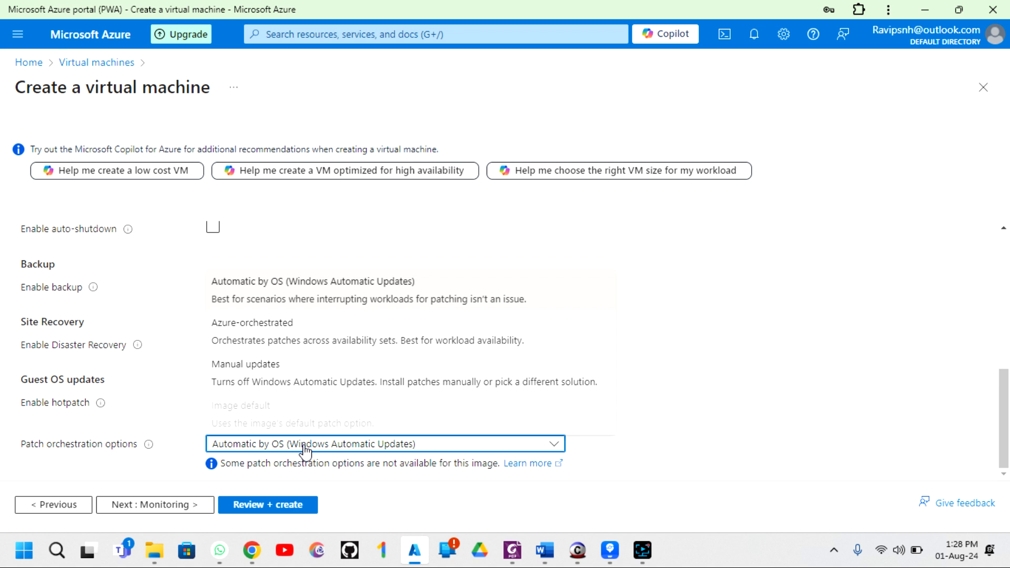
pyautogui.click(305, 451)
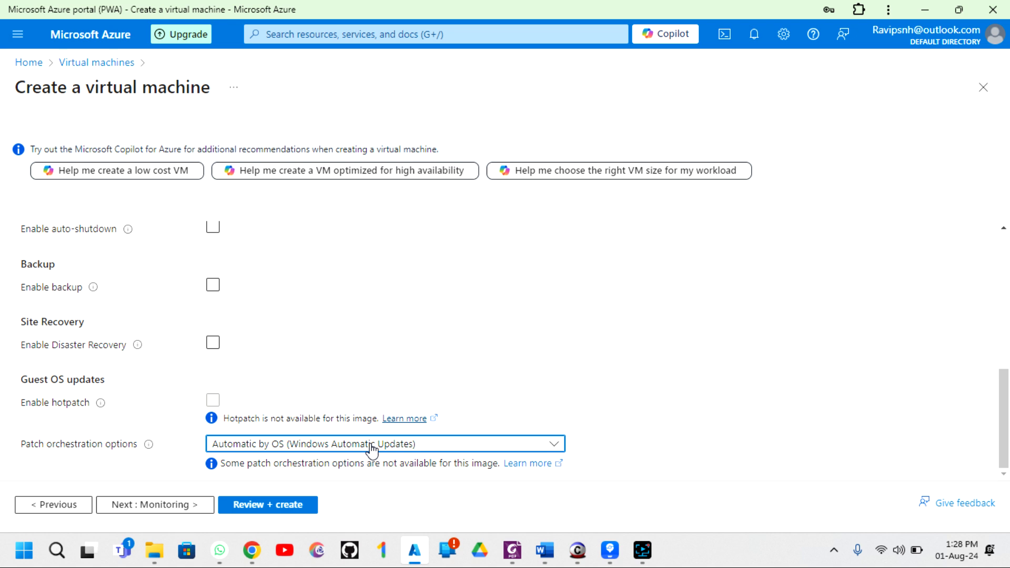
pyautogui.click(612, 342)
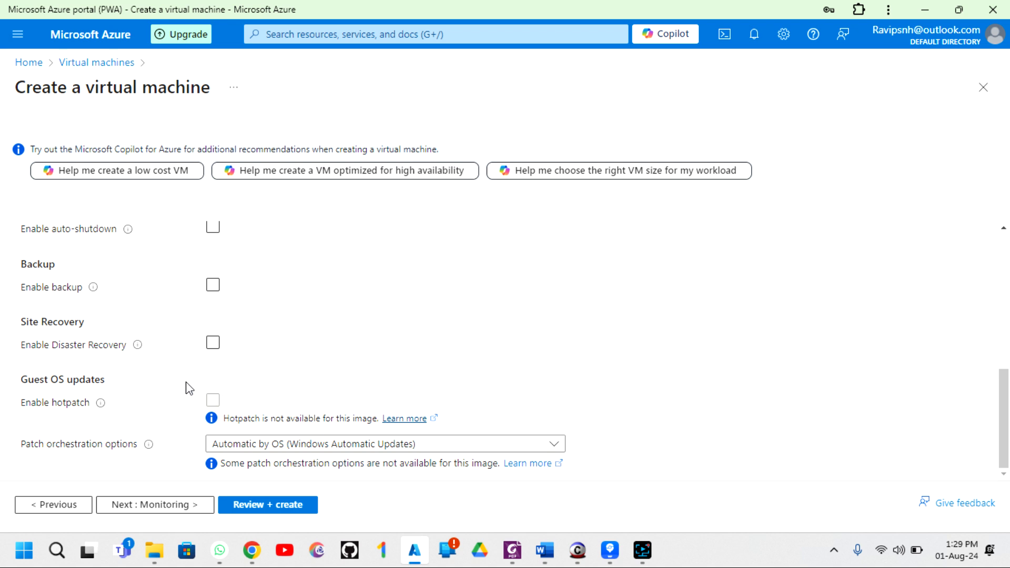
pyautogui.click(152, 506)
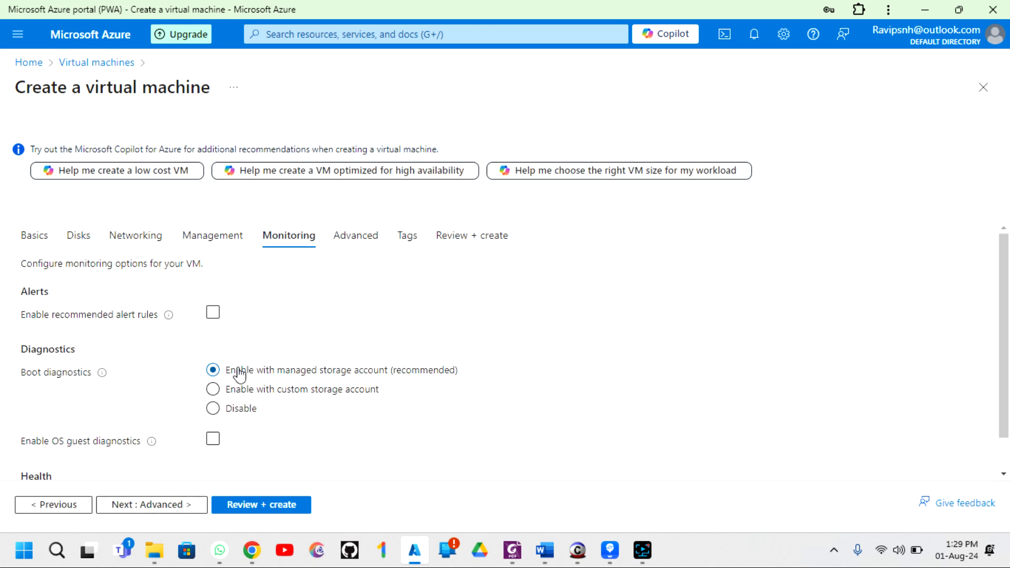
# - Enable recommended alert rules on the Monitoring tab, bringing up seven rules estimated at 58.24 INR monthly
pyautogui.scroll(-1, 239, 375)
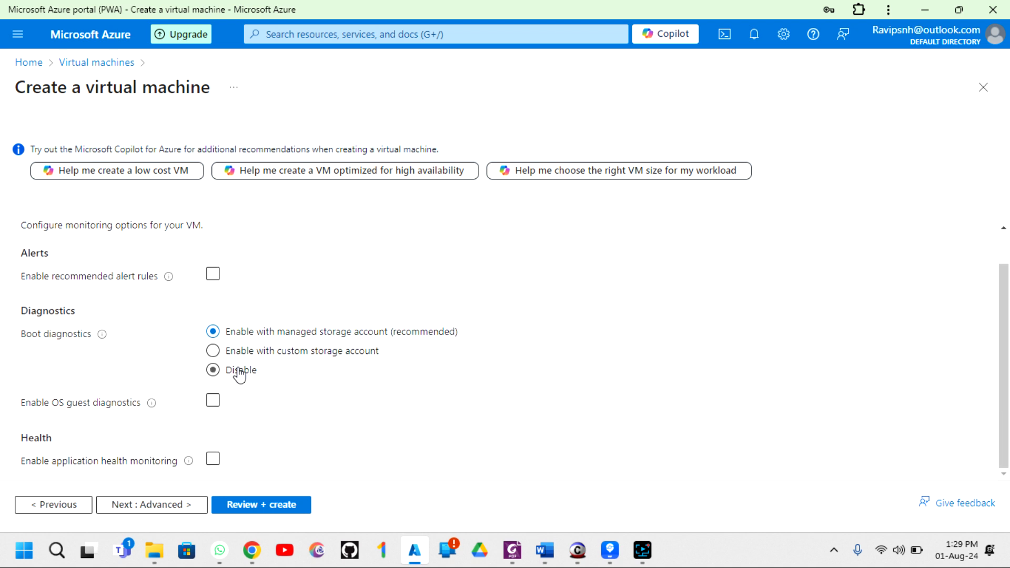
pyautogui.scroll(1, 239, 375)
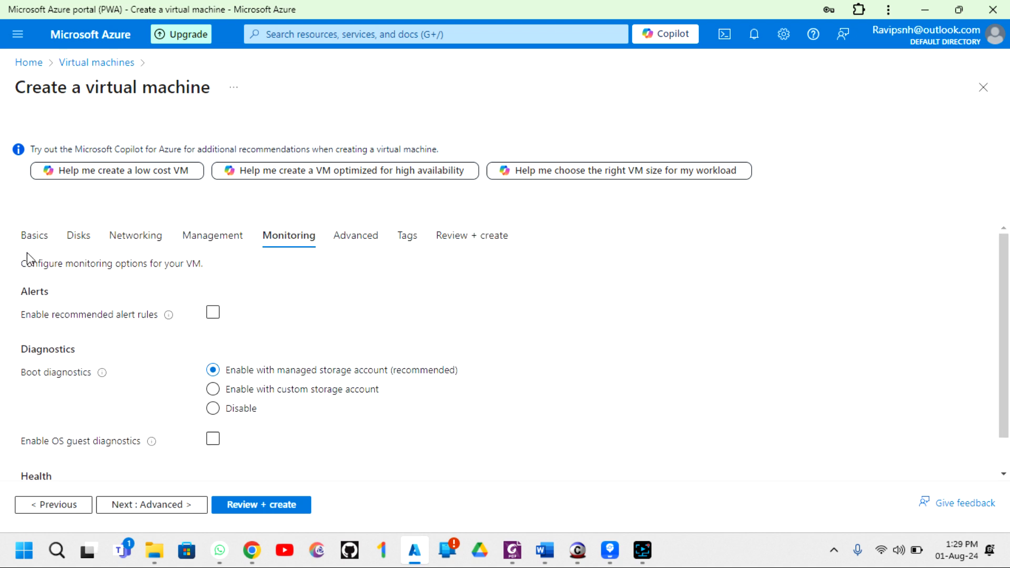
pyautogui.scroll(-1, 62, 454)
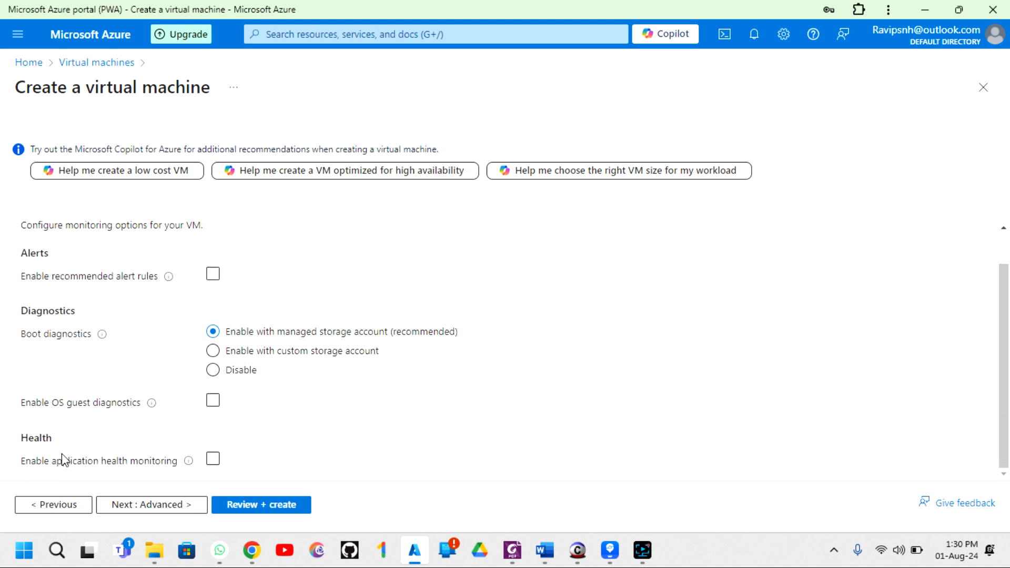
pyautogui.scroll(1, 61, 454)
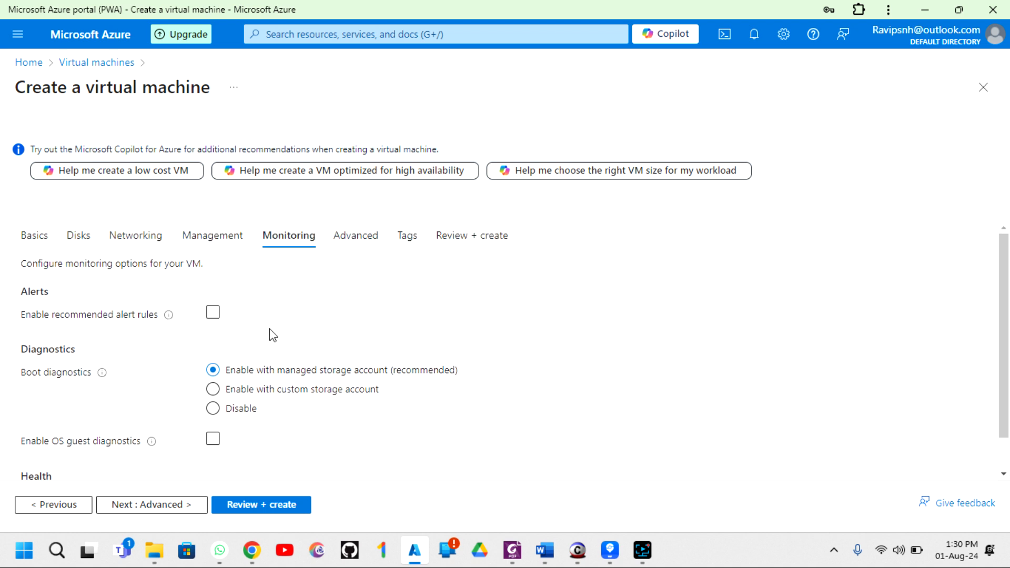
pyautogui.click(213, 312)
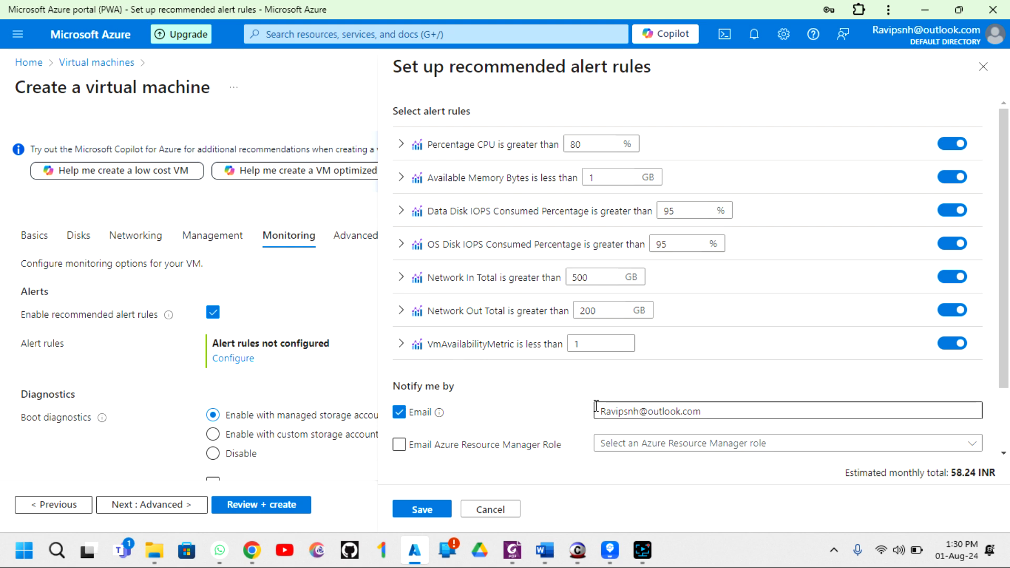
# - Discard the seven-rule alert setup and untick Enable recommended alert rules, keeping managed-storage boot diagnostics
pyautogui.scroll(-2, 596, 406)
pyautogui.scroll(2, 596, 406)
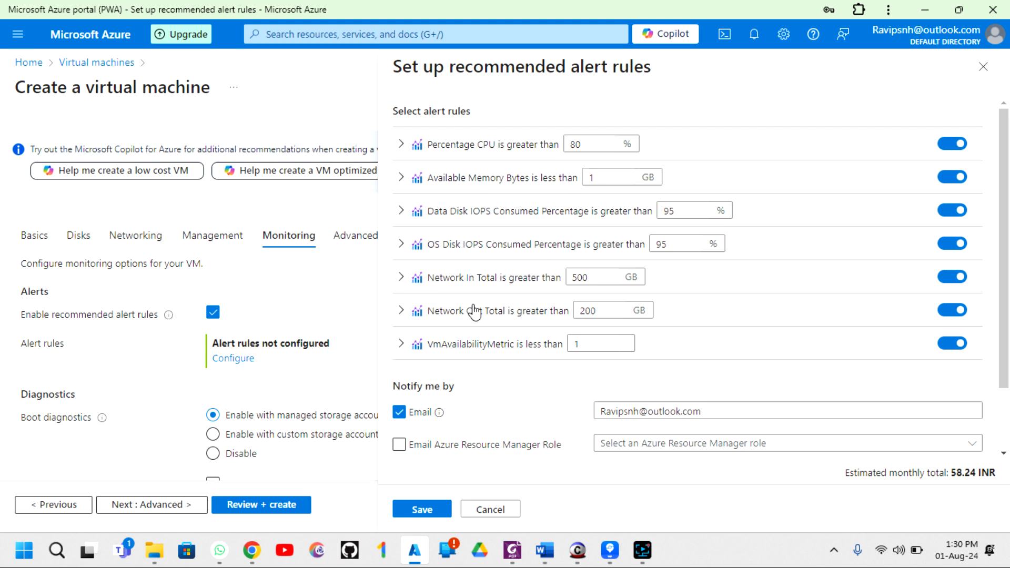
pyautogui.scroll(-2, 472, 324)
pyautogui.scroll(2, 469, 326)
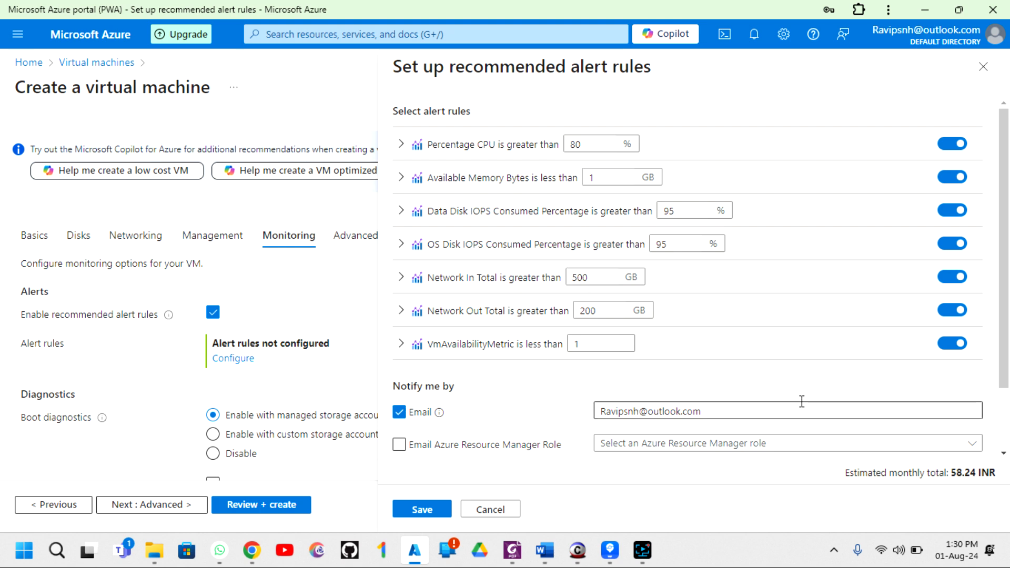
pyautogui.click(487, 510)
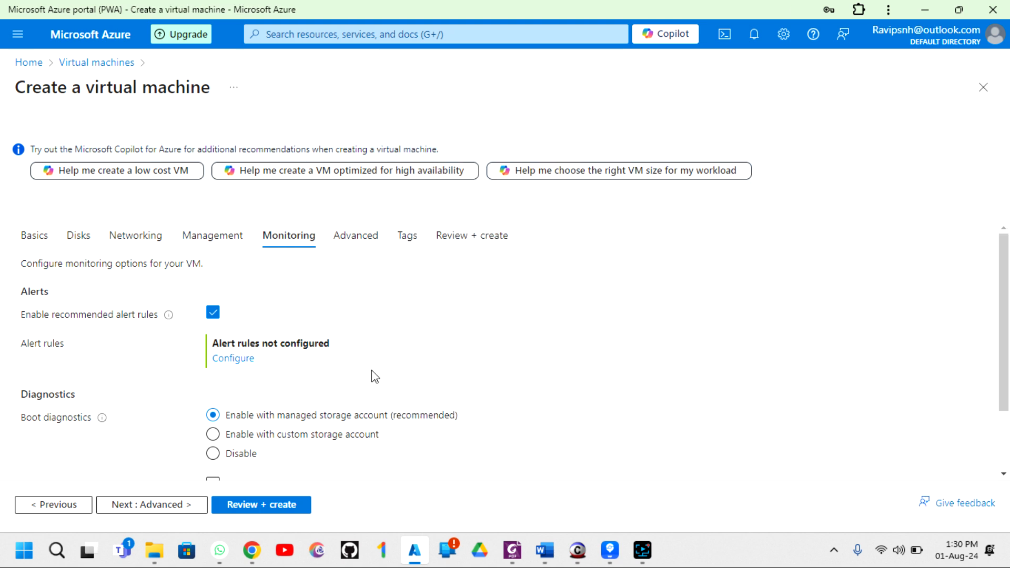
pyautogui.click(213, 313)
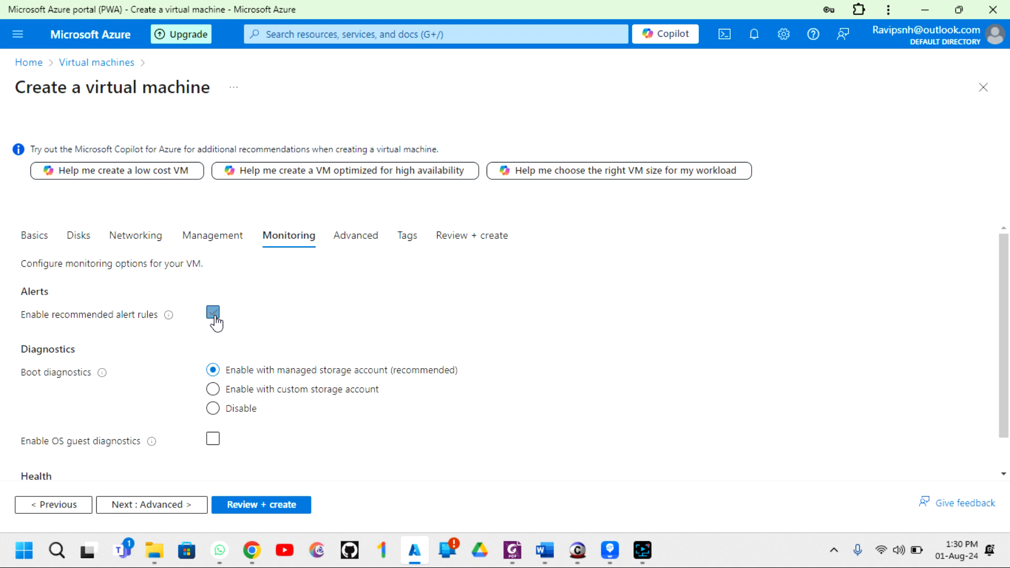
pyautogui.scroll(-1, 314, 328)
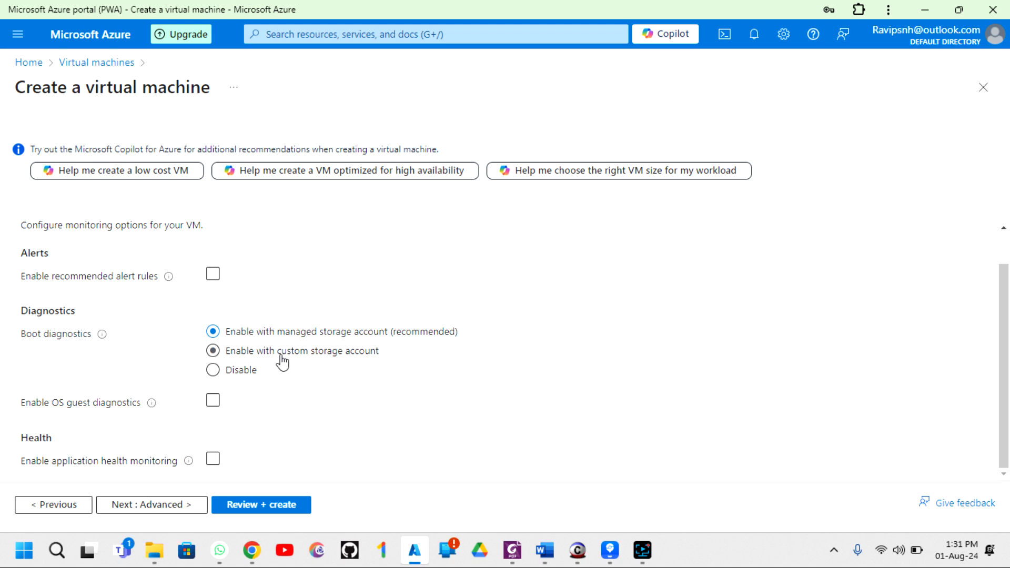
# - Disable boot diagnostics and enable application health monitoring (HTTP, port 80, path /)
pyautogui.click(212, 370)
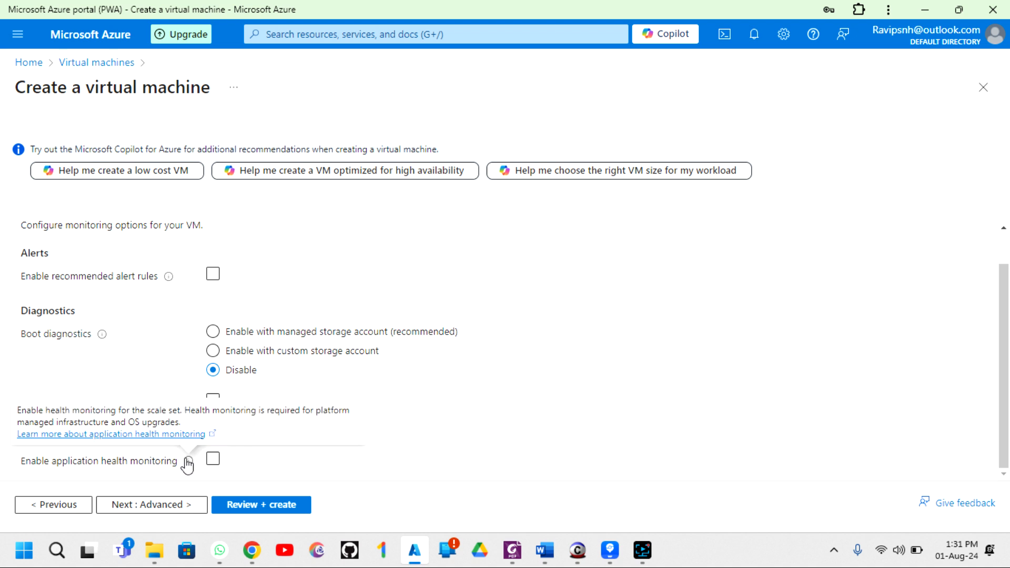
pyautogui.click(213, 459)
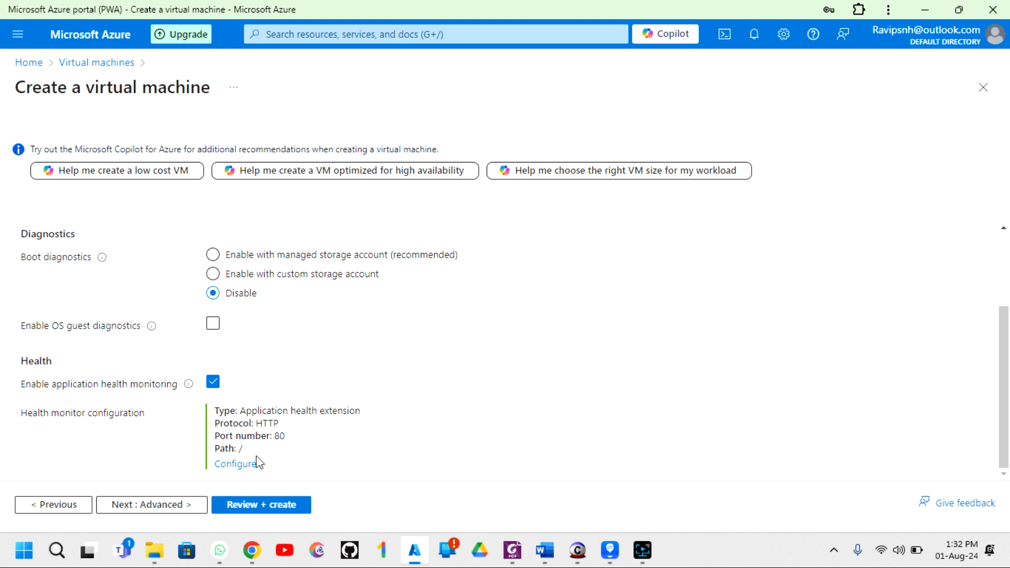
pyautogui.click(241, 466)
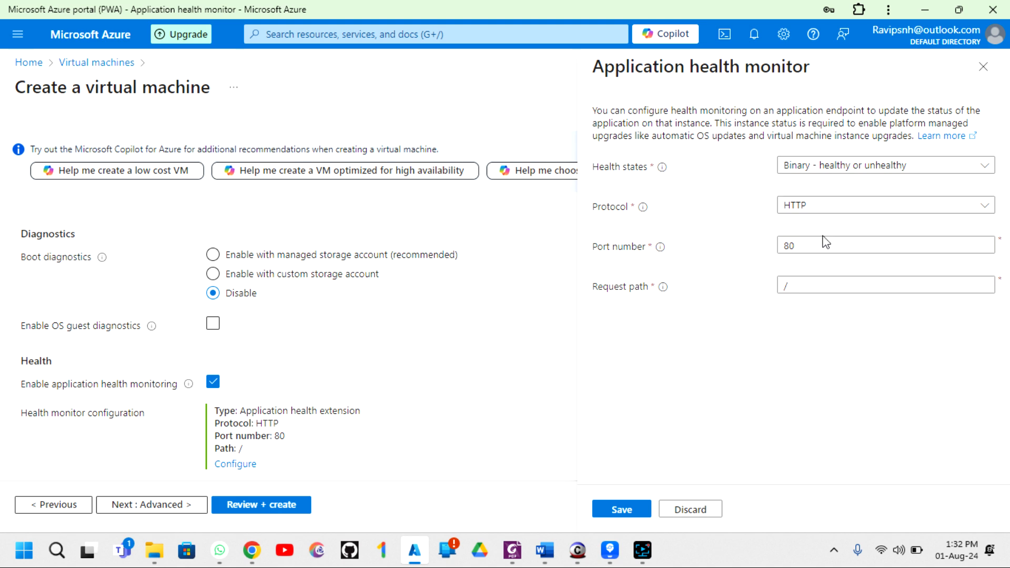
pyautogui.moveTo(809, 285); pyautogui.dragTo(769, 289)
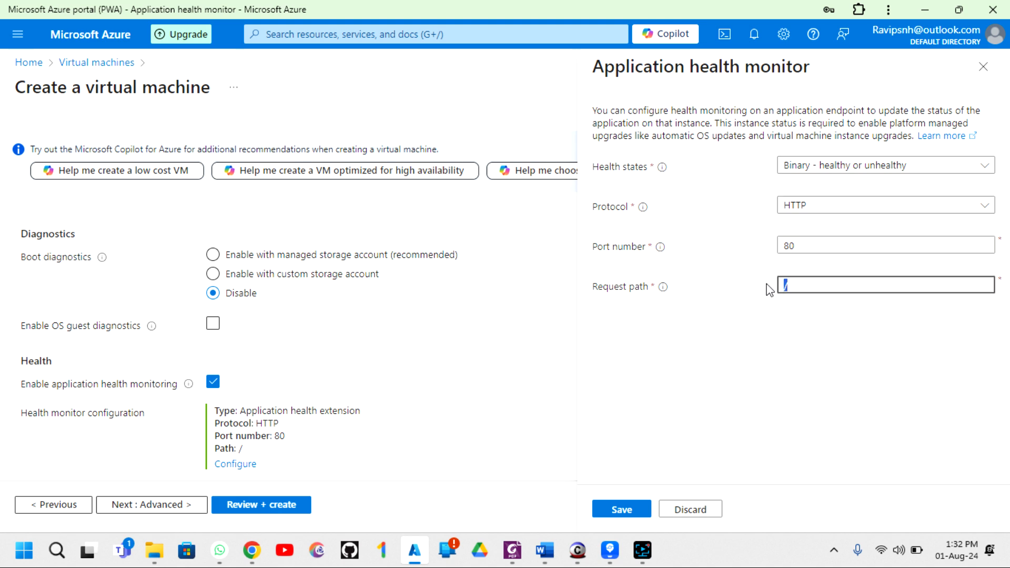
pyautogui.click(855, 210)
pyautogui.click(799, 254)
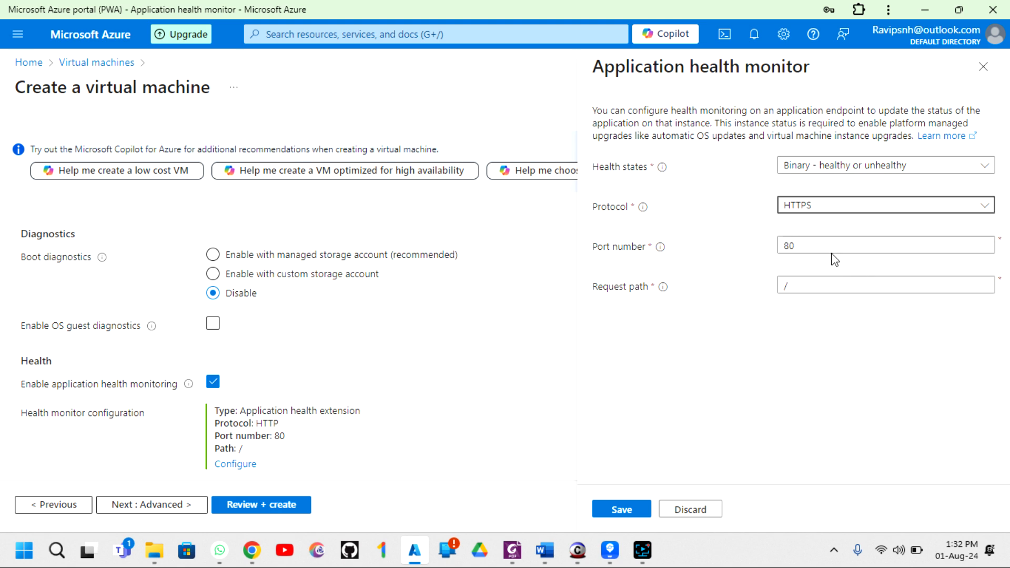
pyautogui.moveTo(816, 248); pyautogui.dragTo(724, 263)
pyautogui.write('443')
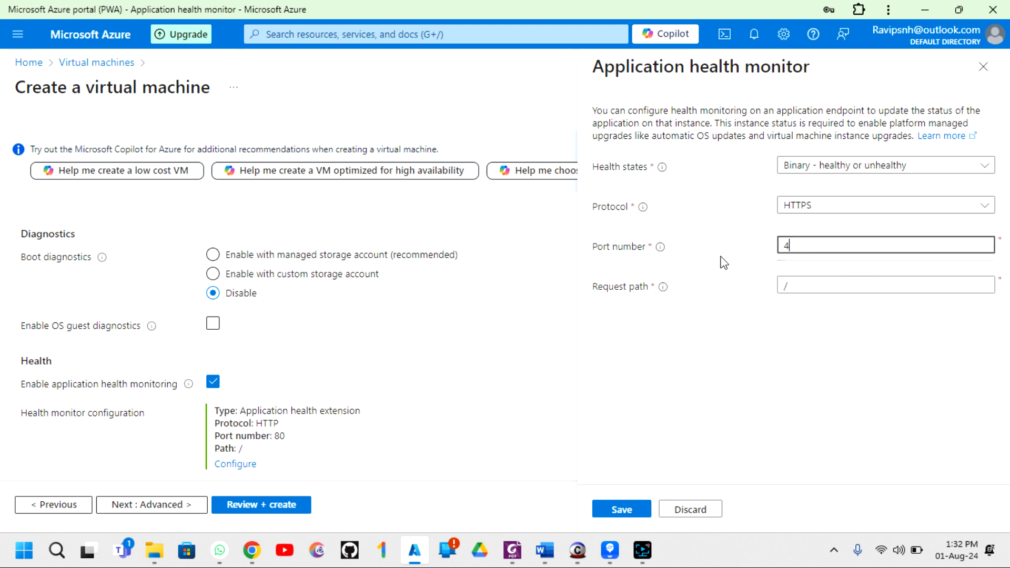
pyautogui.click(830, 291)
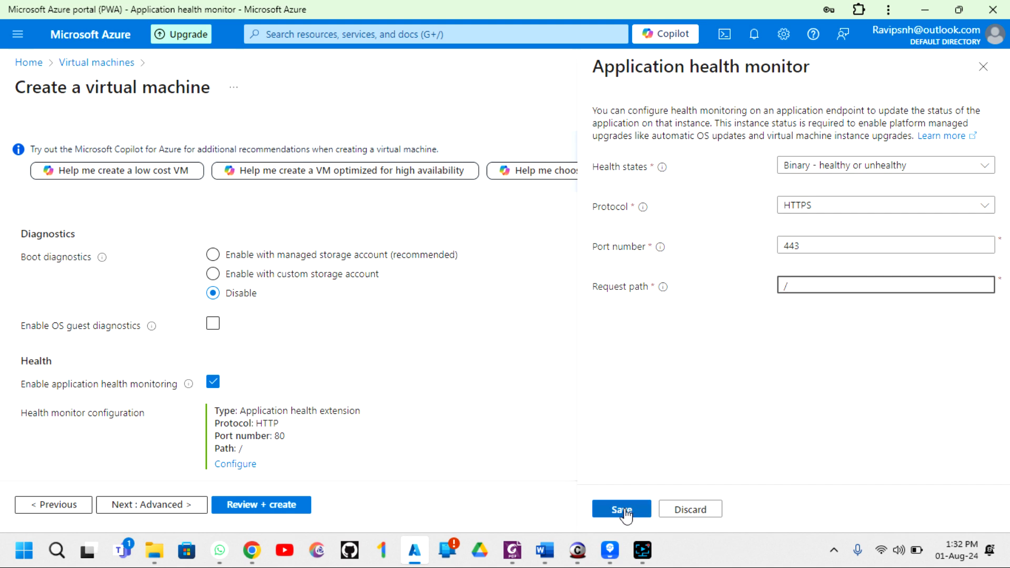
pyautogui.click(983, 66)
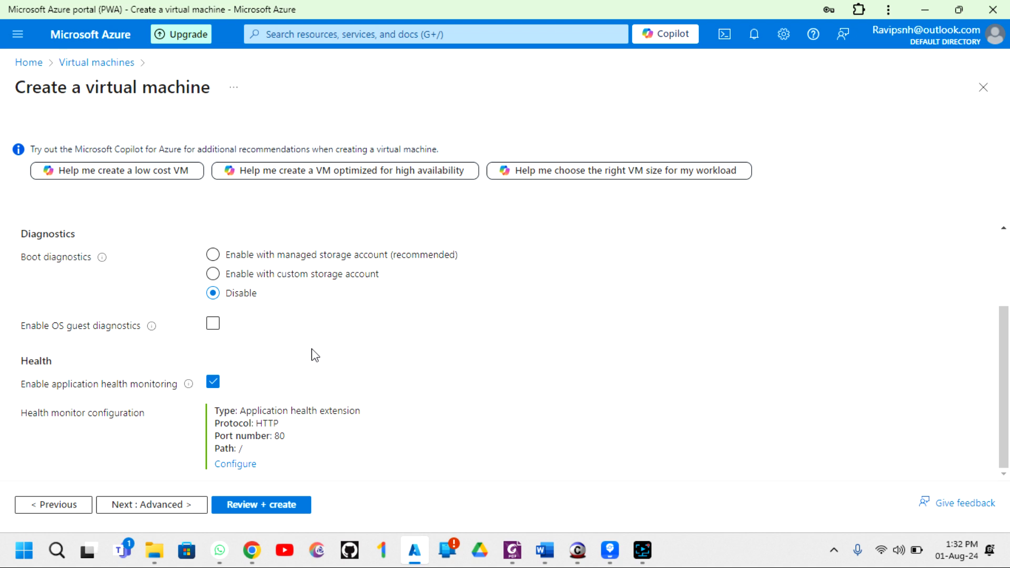
# - Turn application health monitoring back off and move to the Advanced settings
pyautogui.click(215, 383)
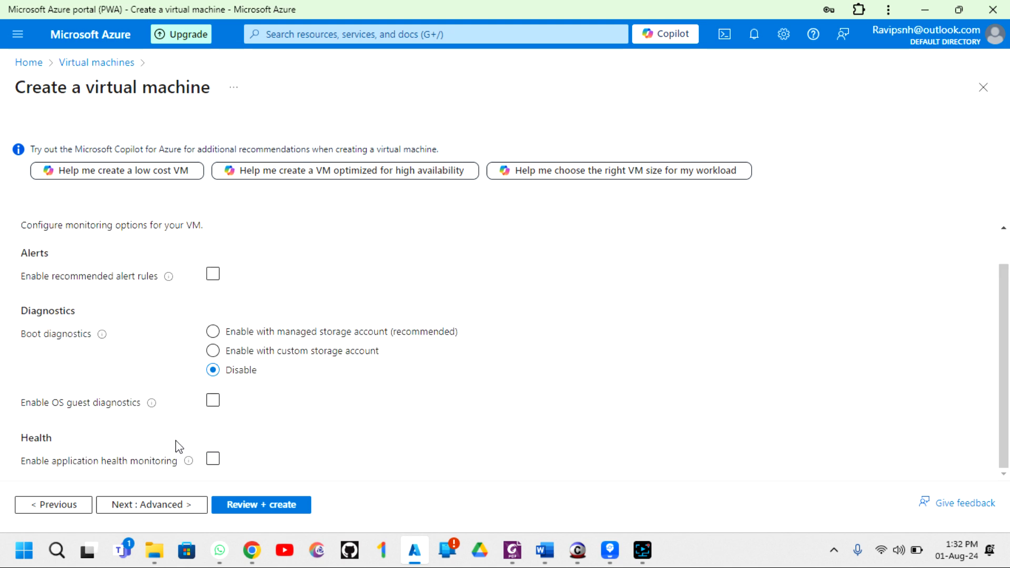
pyautogui.click(143, 506)
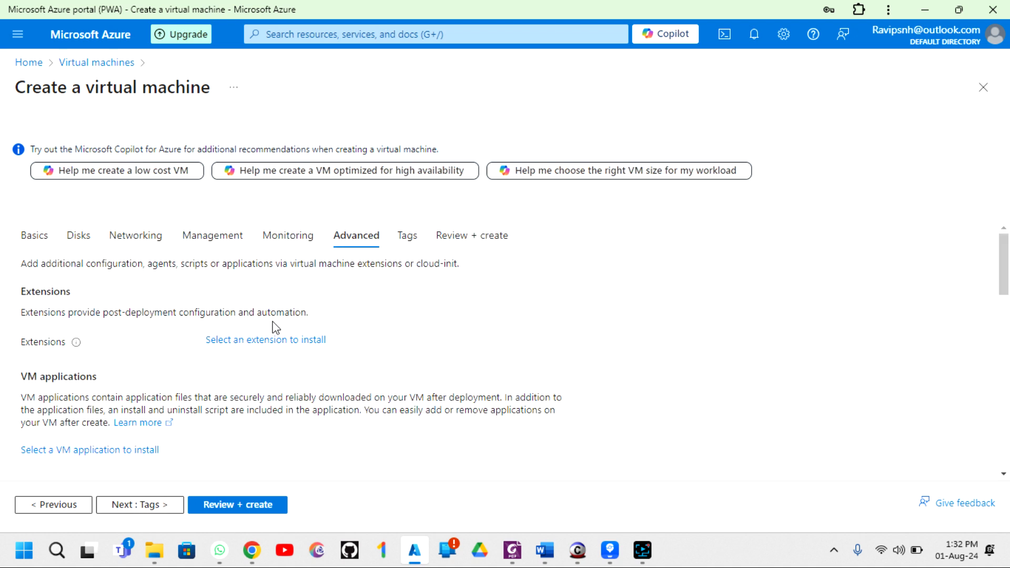
pyautogui.scroll(-1, 276, 327)
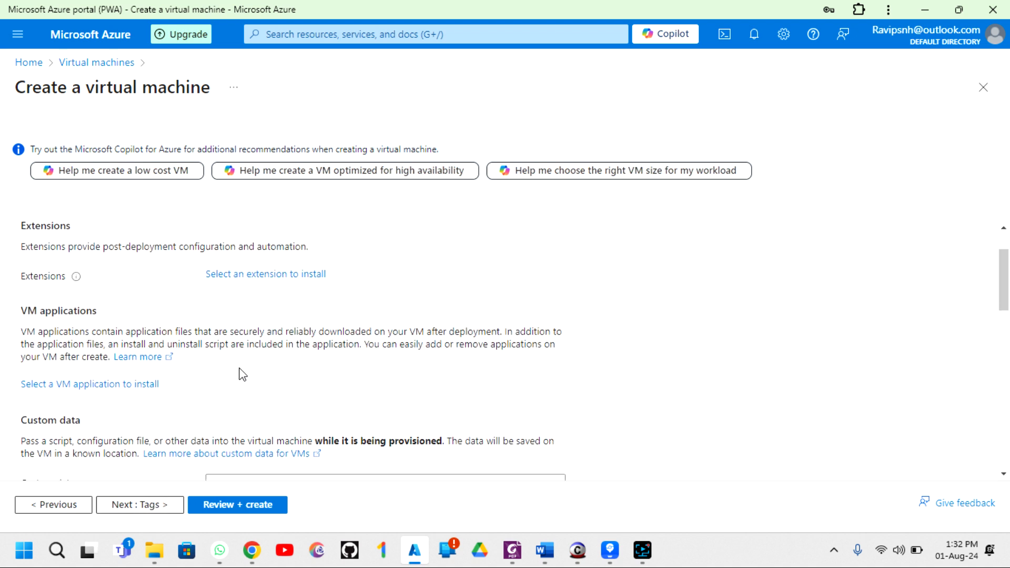
pyautogui.scroll(-2, 240, 370)
pyautogui.scroll(4, 240, 368)
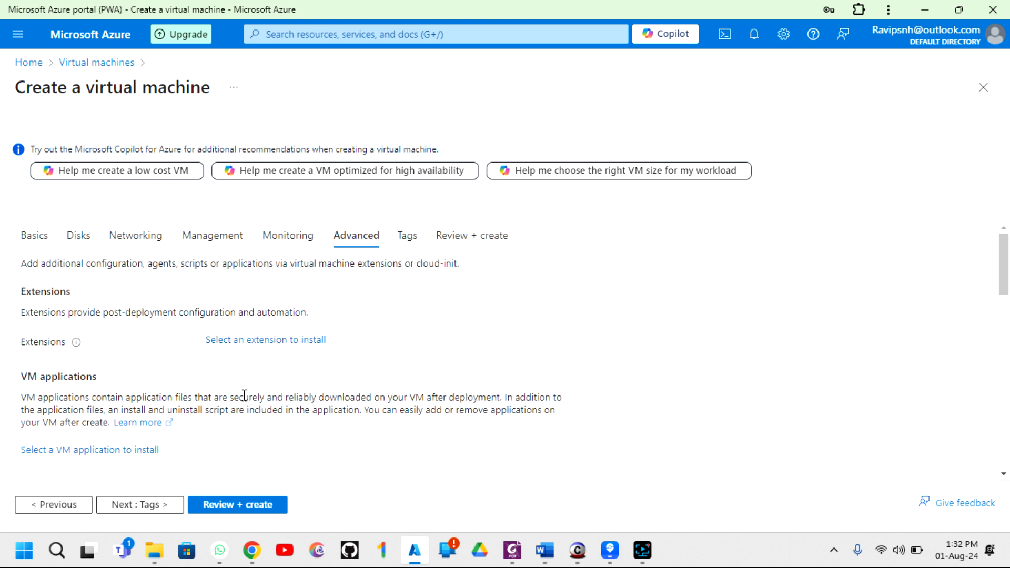
# - Scroll through the Advanced settings, including custom data, leaving everything unchanged
pyautogui.scroll(-3, 245, 397)
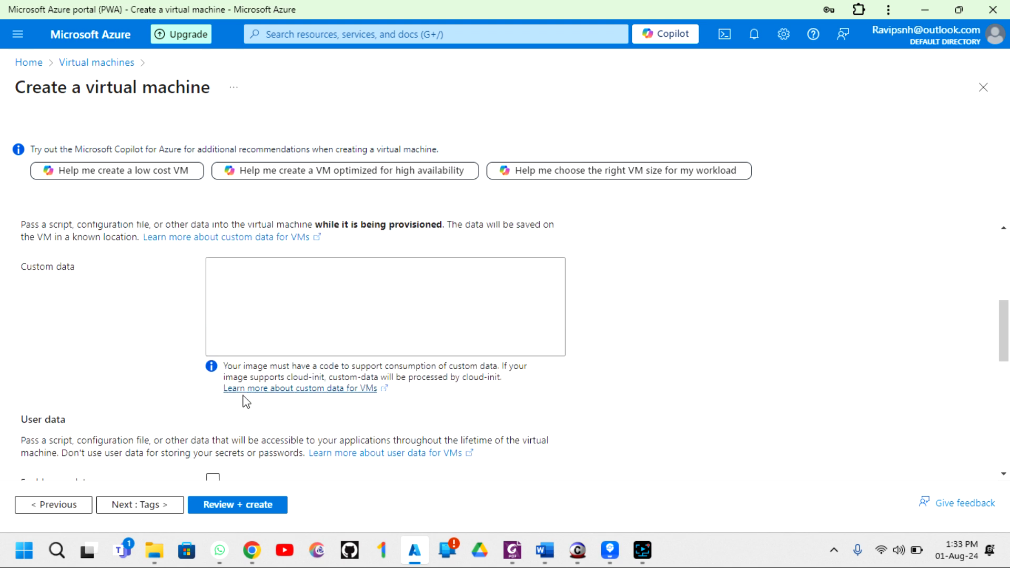
pyautogui.scroll(-1, 295, 300)
pyautogui.click(251, 262)
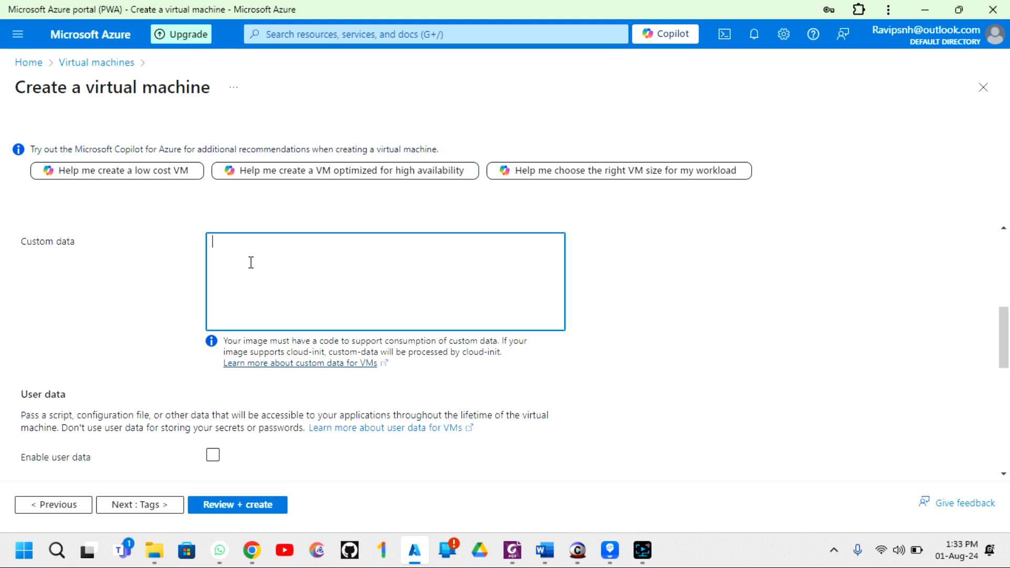
pyautogui.scroll(-2, 251, 261)
pyautogui.scroll(-1, 97, 372)
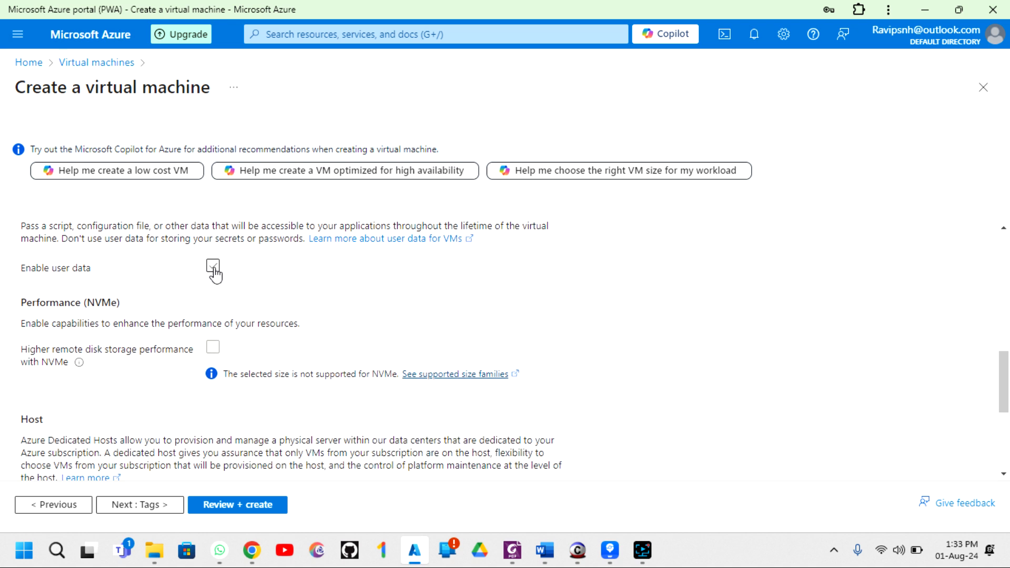
pyautogui.scroll(-2, 221, 289)
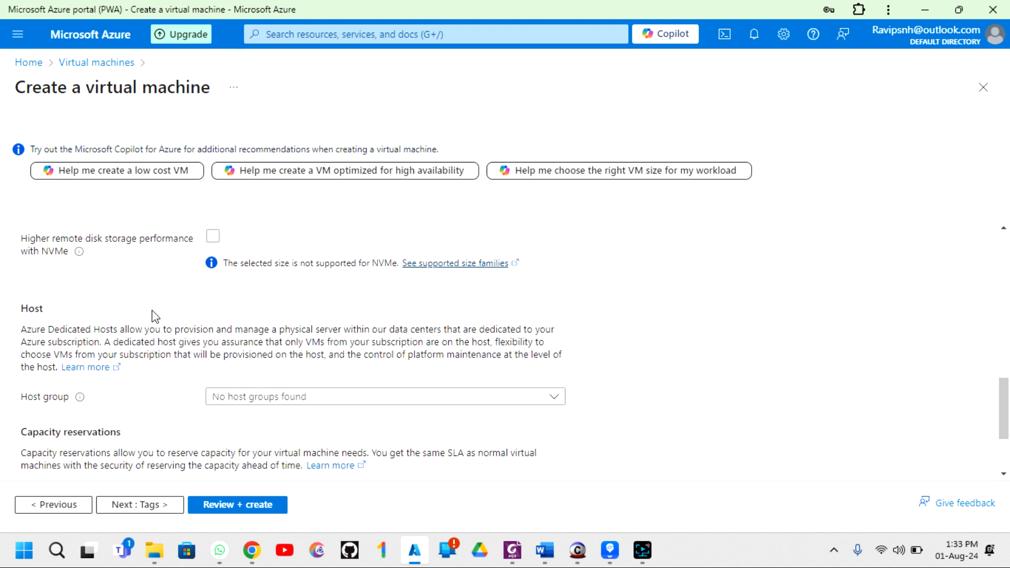
pyautogui.click(118, 506)
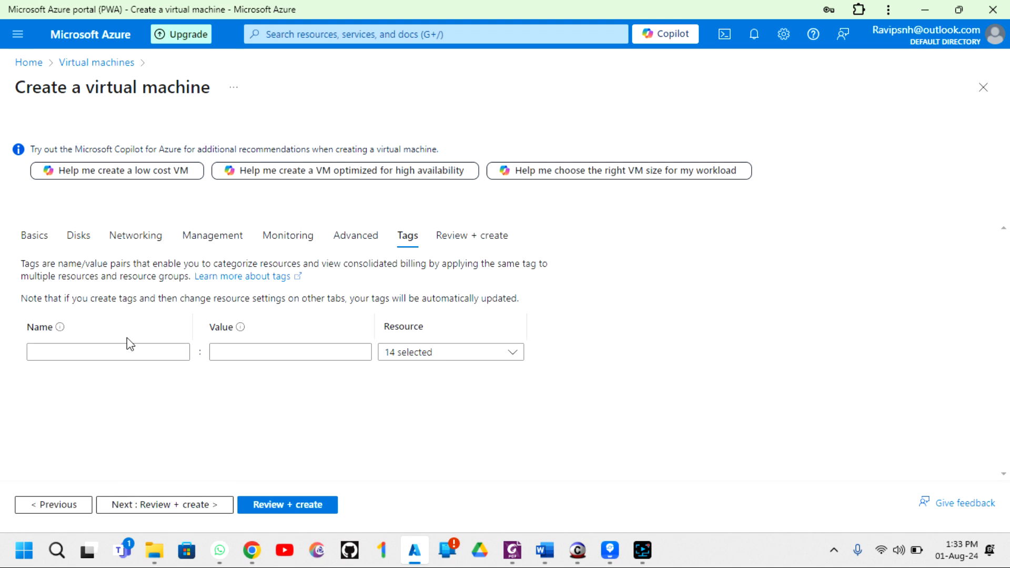
# - Add the tag Application Name with value ecommerce
pyautogui.click(113, 351)
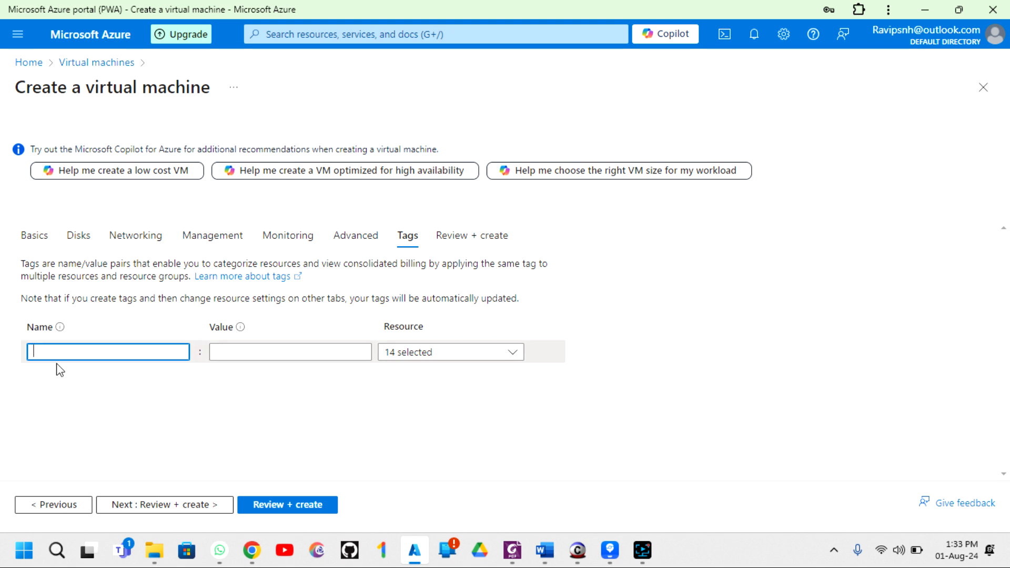
pyautogui.write('Applicat')
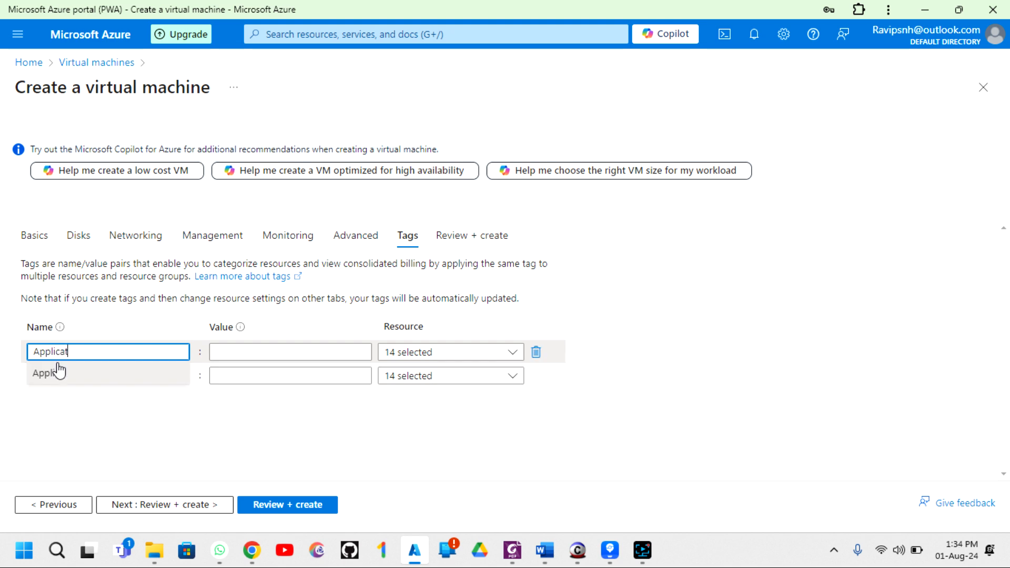
pyautogui.write('ion Name')
pyautogui.click(260, 348)
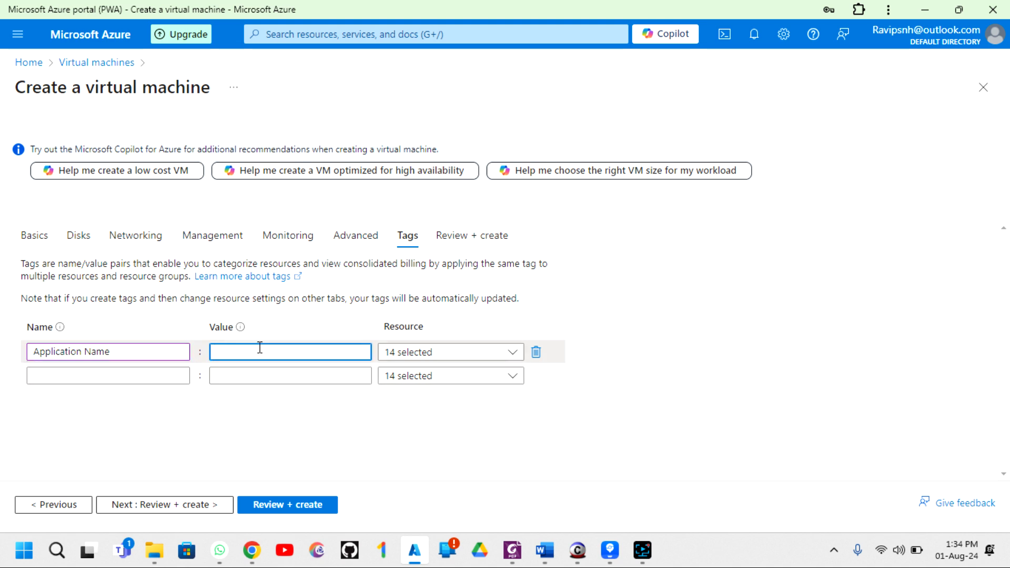
pyautogui.write('ecommerce')
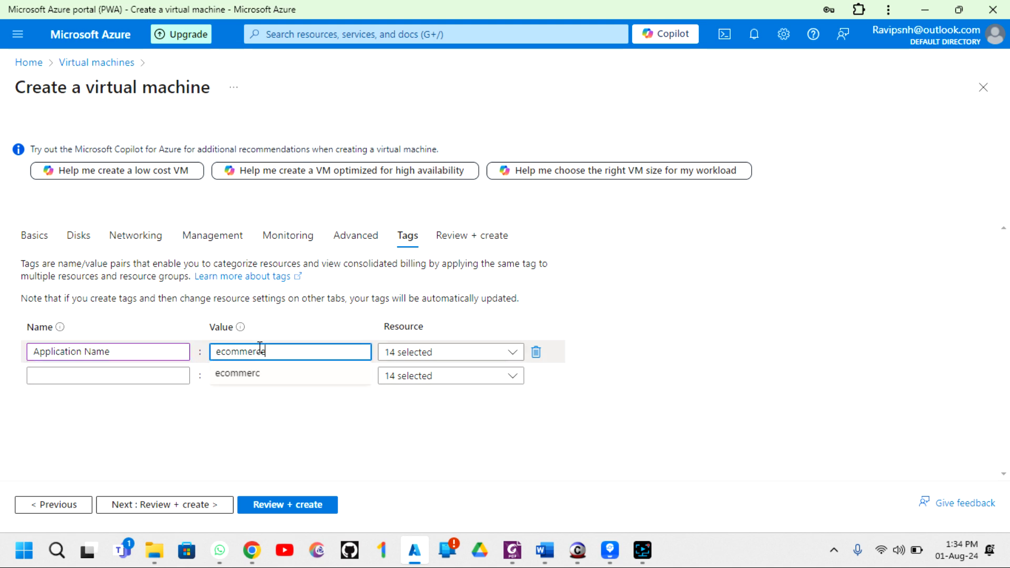
pyautogui.click(197, 408)
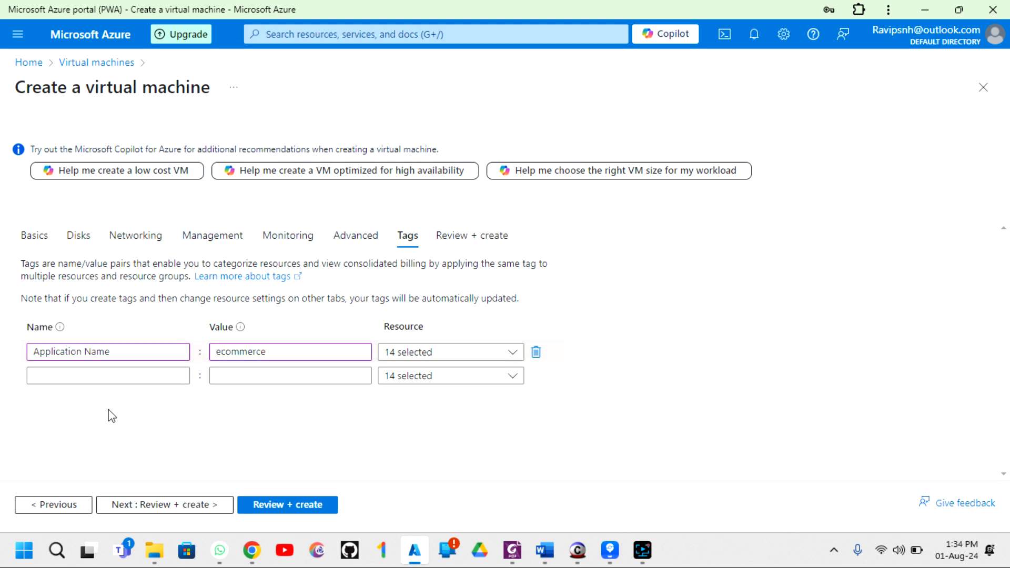
# - Add a second tag Created On with value 01-08-2024
pyautogui.click(109, 379)
pyautogui.write('Crea')
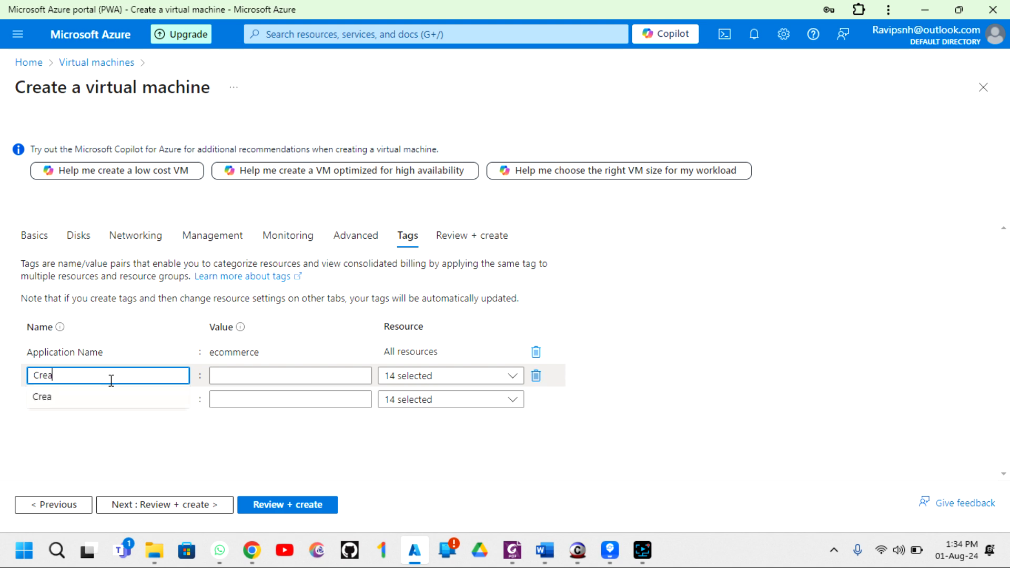
pyautogui.write('ted On')
pyautogui.click(232, 376)
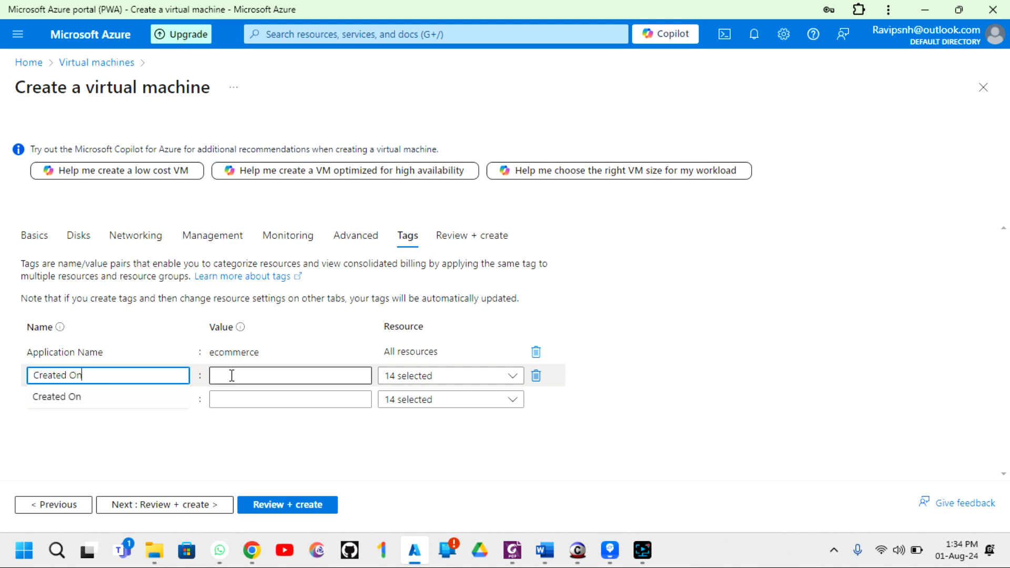
pyautogui.write('01-')
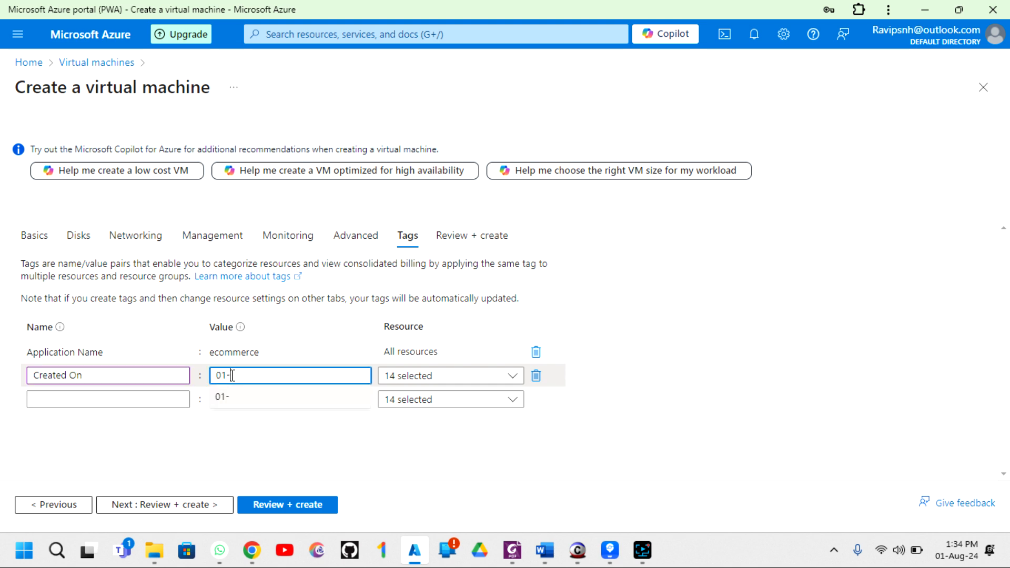
pyautogui.write('08-2024')
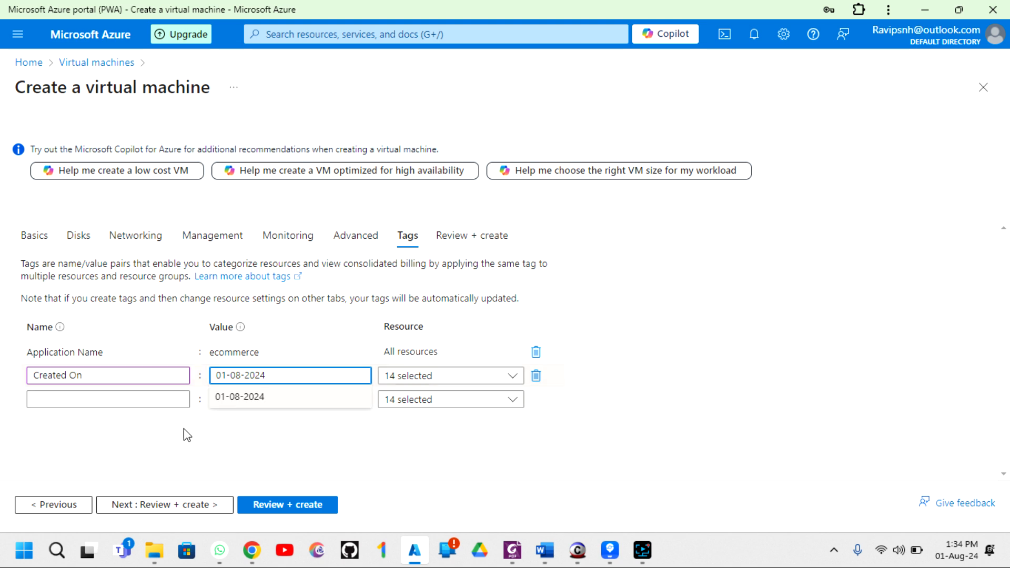
pyautogui.click(158, 506)
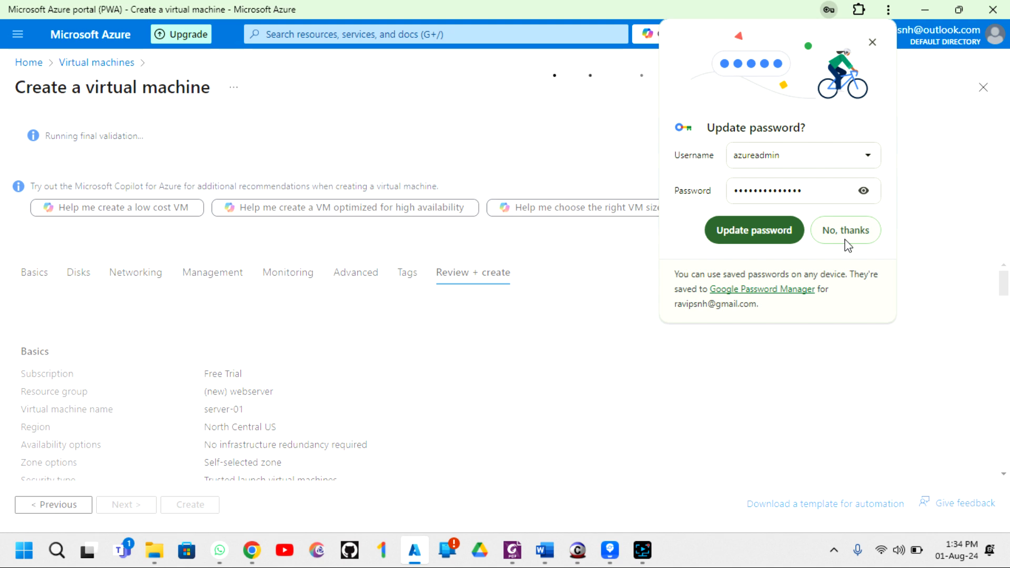
# - Review the validated server-01 summary and submit it for deployment to resource group webserver
pyautogui.click(845, 231)
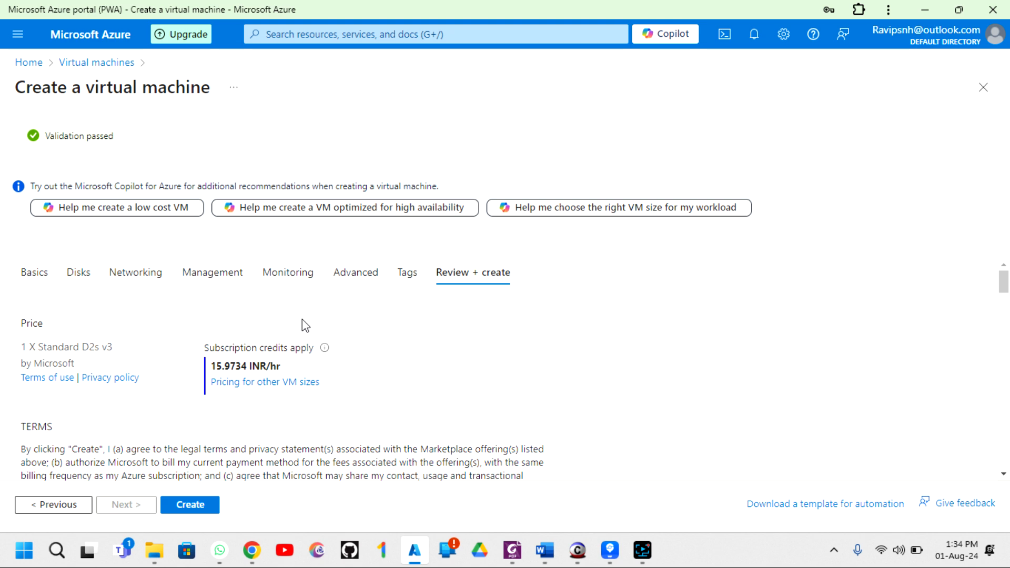
pyautogui.scroll(-1, 304, 325)
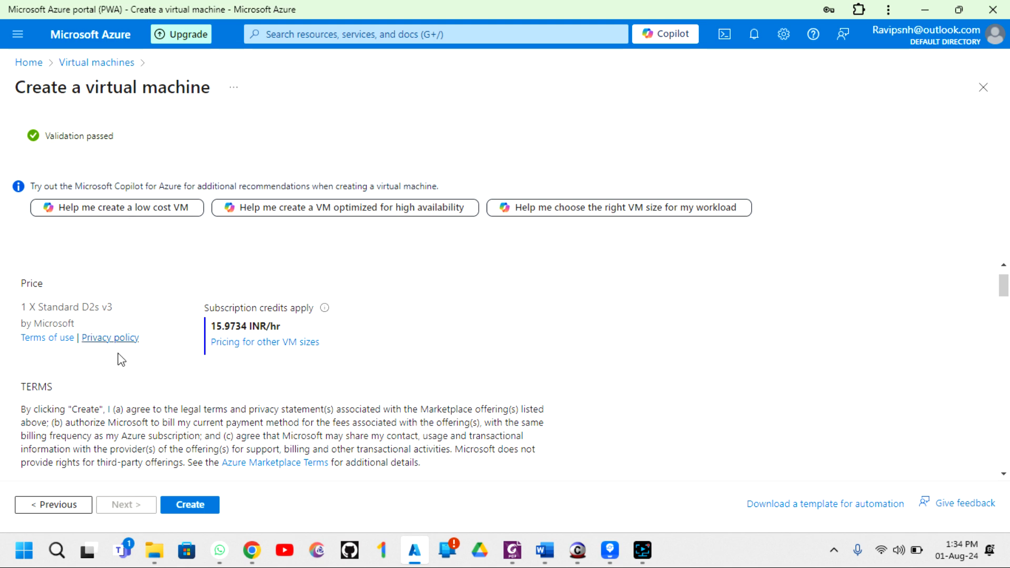
pyautogui.scroll(-4, 118, 353)
pyautogui.scroll(4, 118, 354)
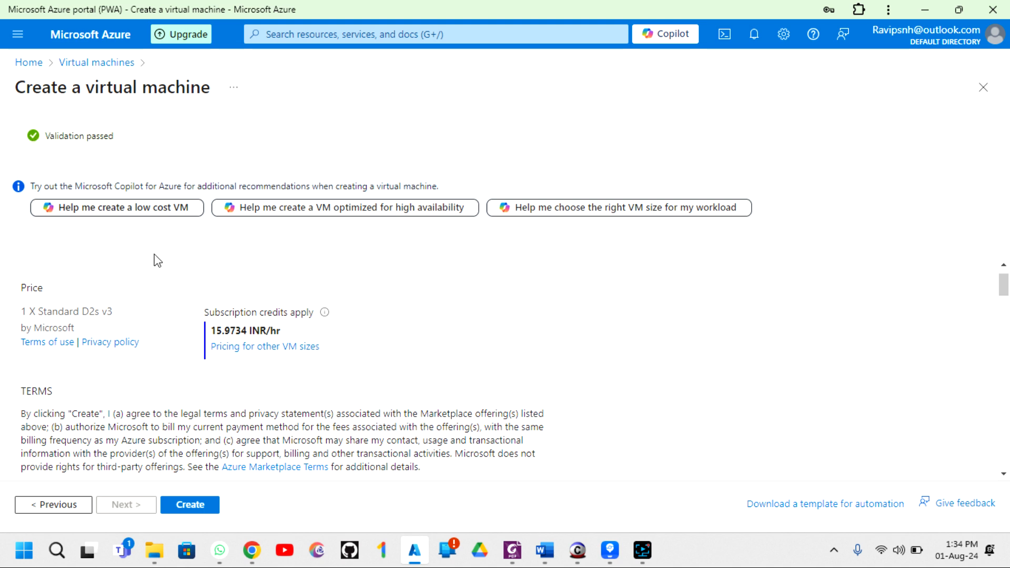
pyautogui.scroll(-2, 236, 326)
pyautogui.scroll(3, 236, 326)
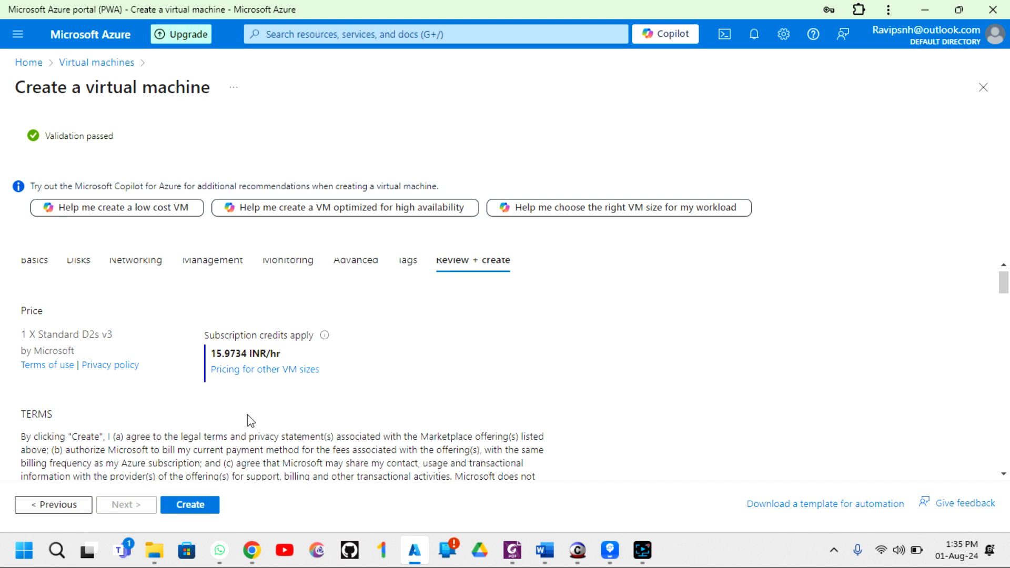
pyautogui.scroll(-5, 248, 415)
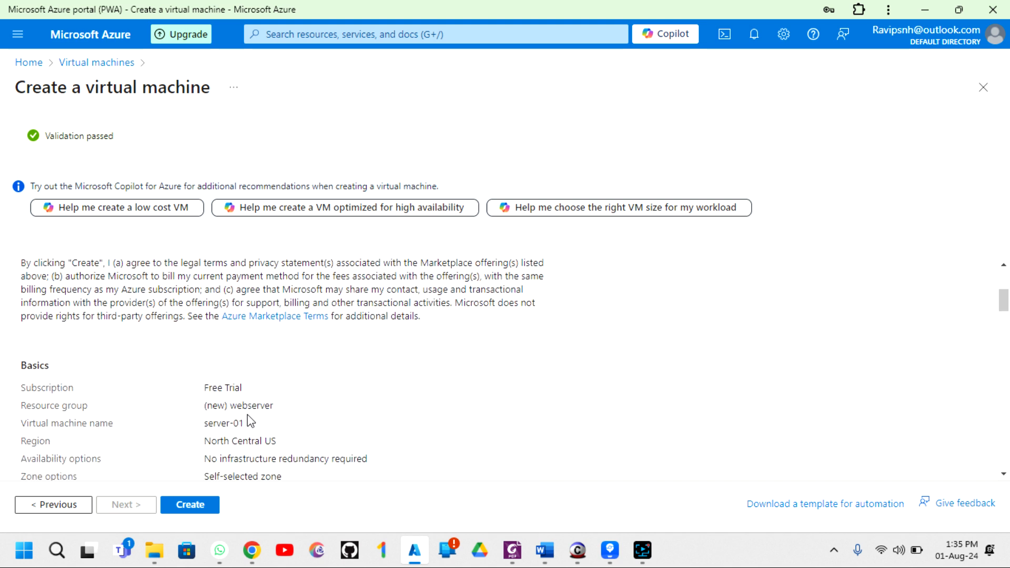
pyautogui.scroll(1, 196, 325)
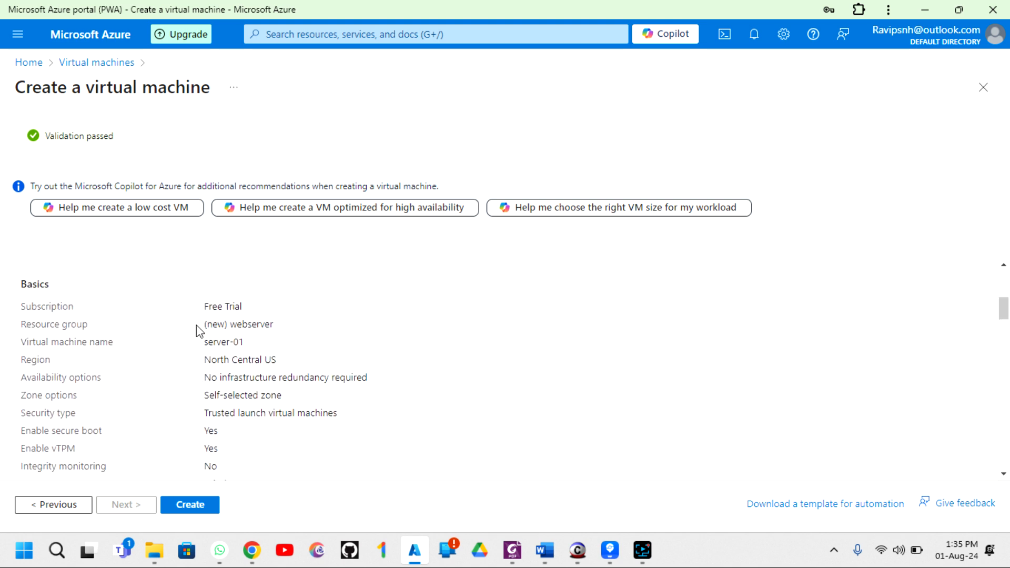
pyautogui.scroll(-2, 203, 401)
pyautogui.scroll(-8, 206, 404)
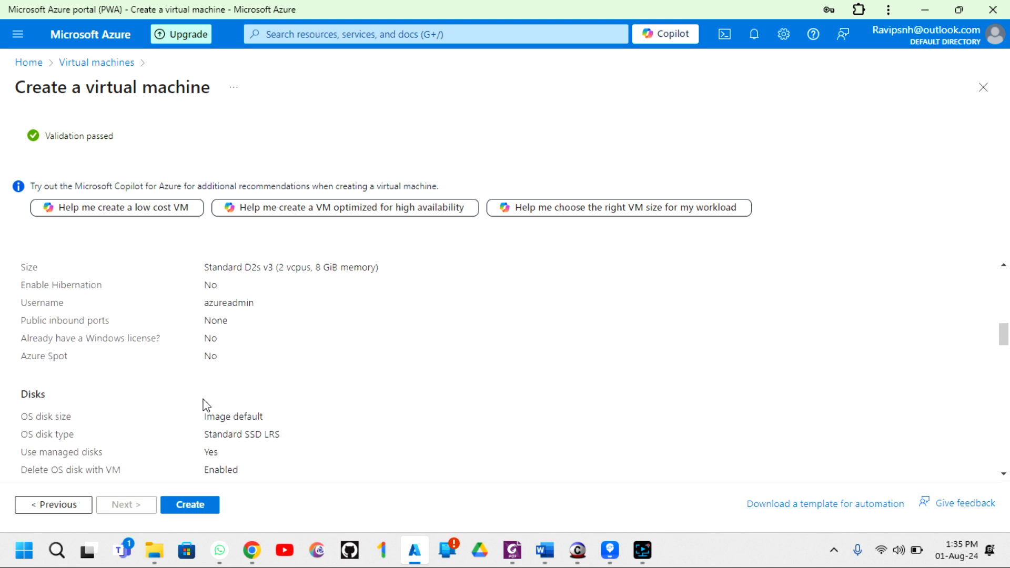
pyautogui.scroll(-5, 226, 366)
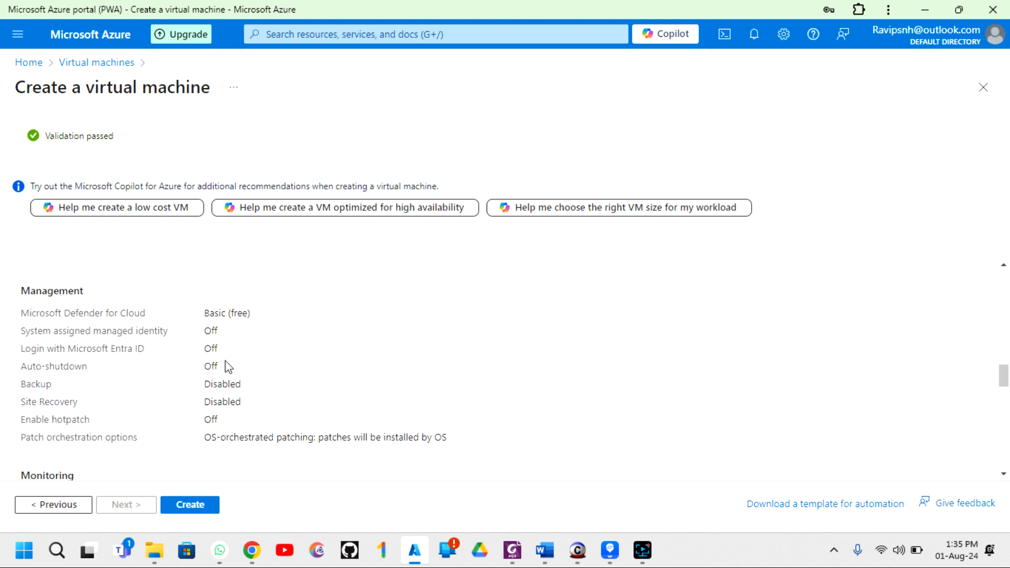
pyautogui.click(174, 505)
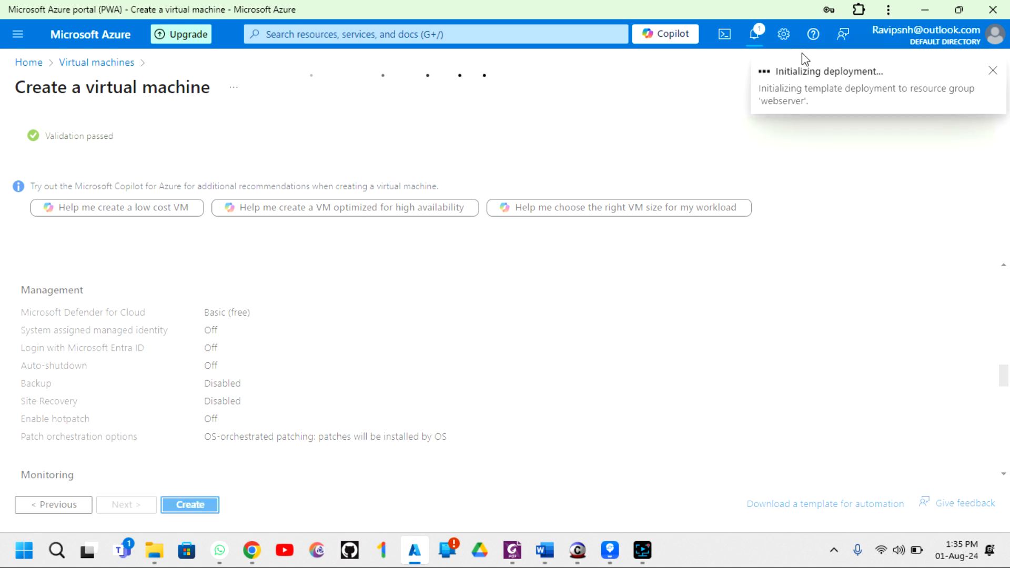
# - Check the running server-01 deployment's progress in the Notifications panel
pyautogui.click(761, 39)
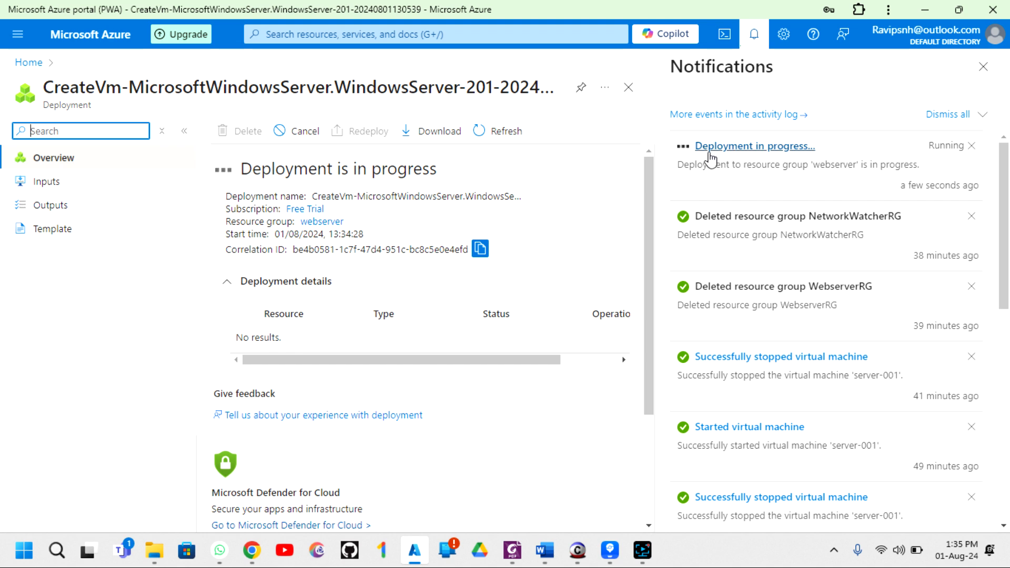
pyautogui.scroll(-2, 378, 315)
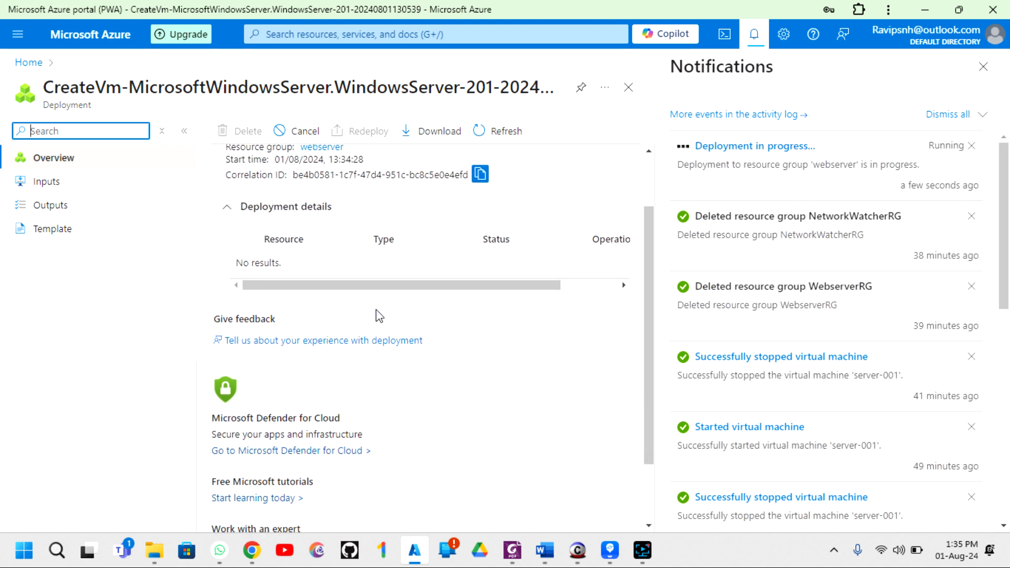
pyautogui.scroll(2, 378, 315)
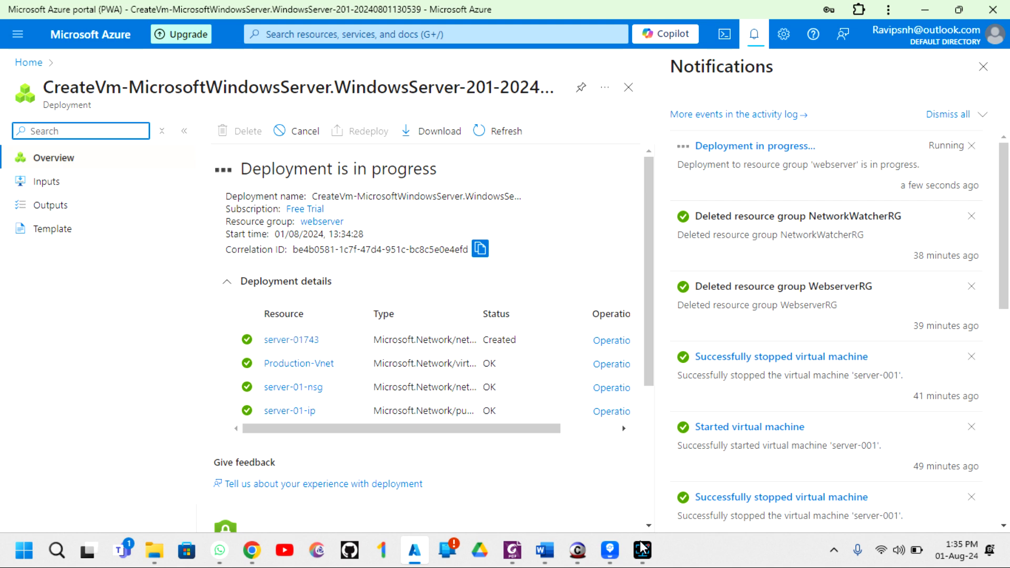
pyautogui.scroll(-1, 394, 361)
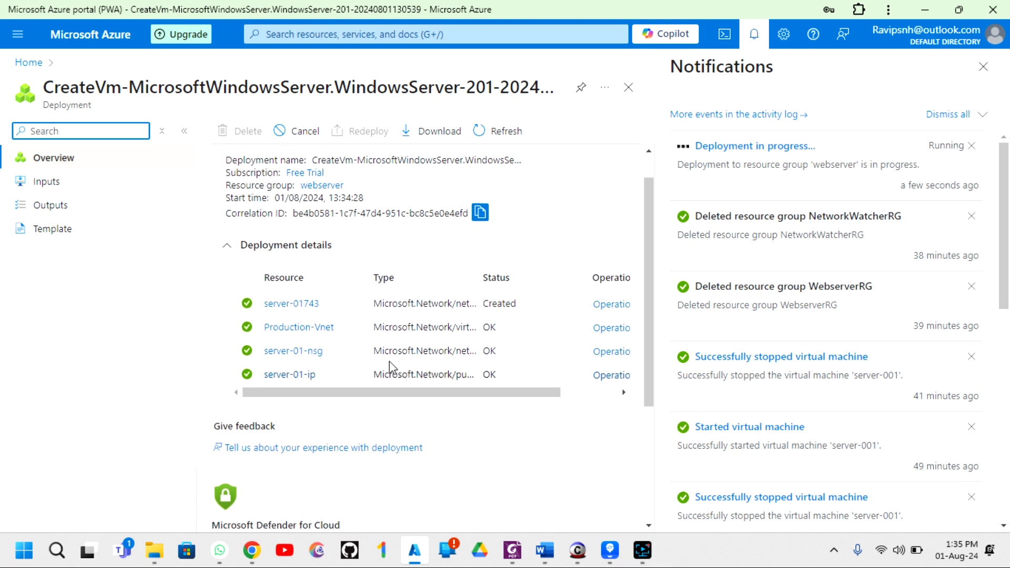
pyautogui.scroll(1, 319, 330)
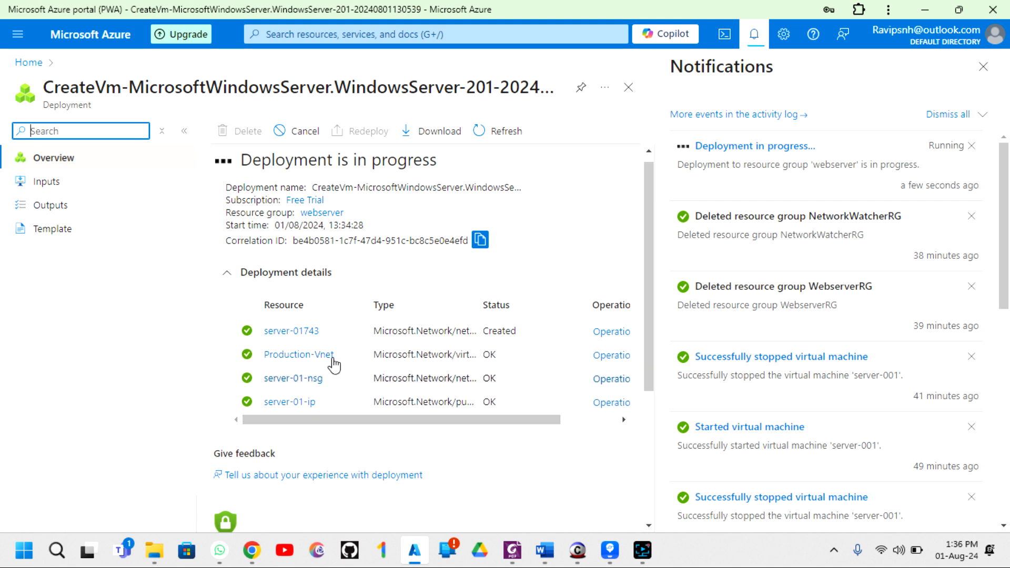
pyautogui.click(983, 67)
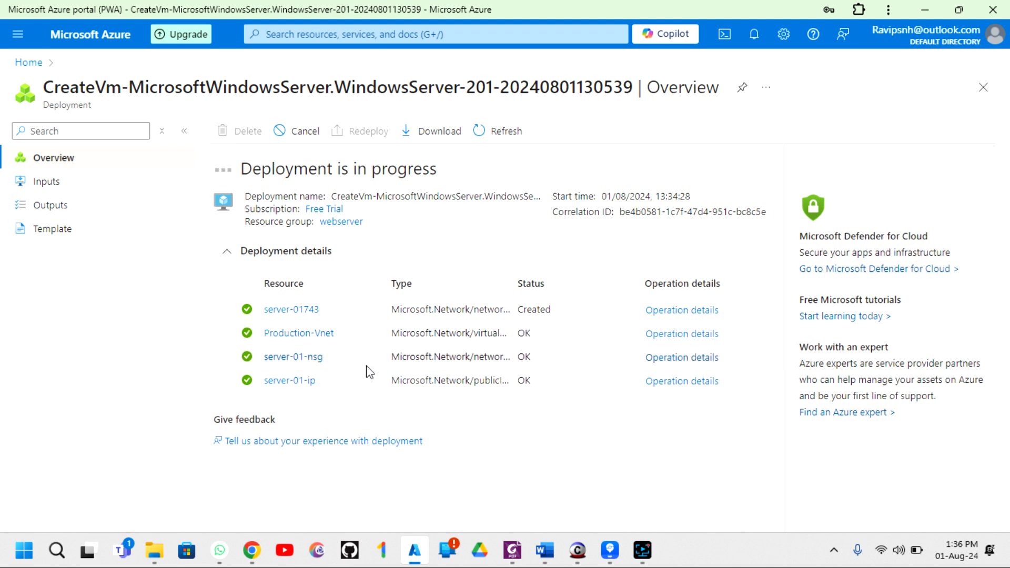
# - Keep watching notifications until the webserver deployment reports it is complete
pyautogui.click(754, 36)
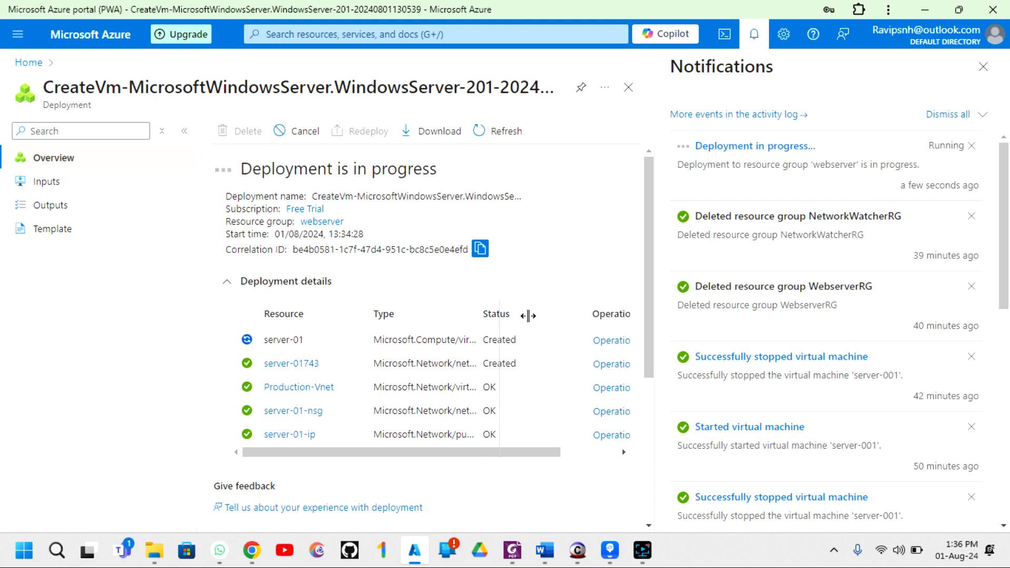
pyautogui.moveTo(572, 322); pyautogui.dragTo(573, 322)
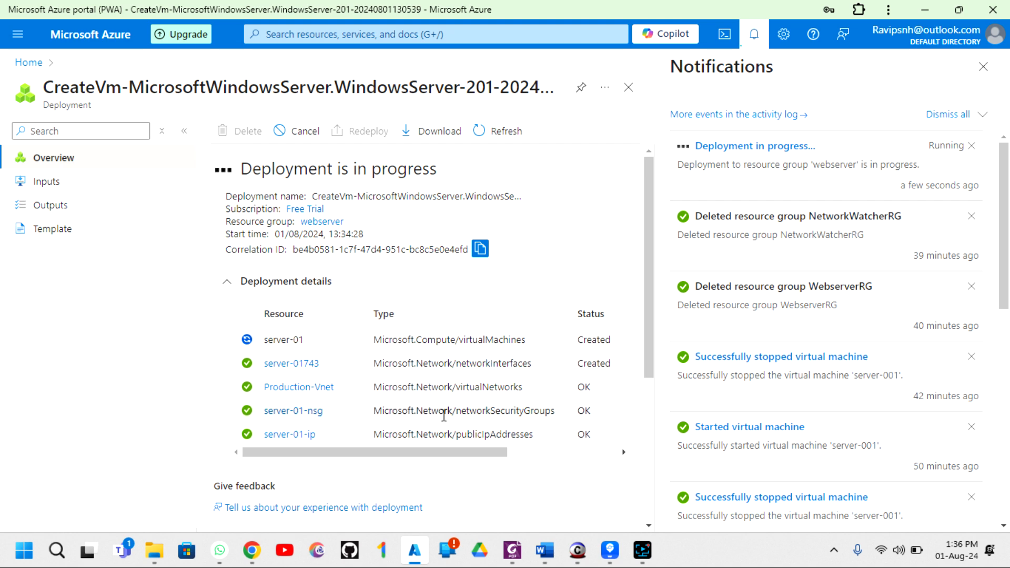
pyautogui.scroll(-1, 445, 421)
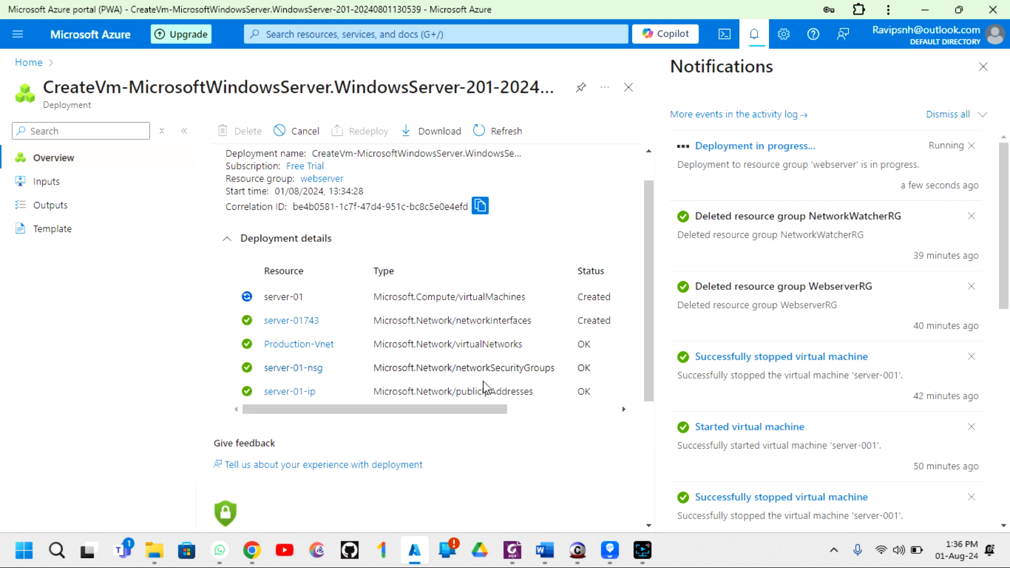
pyautogui.scroll(1, 487, 390)
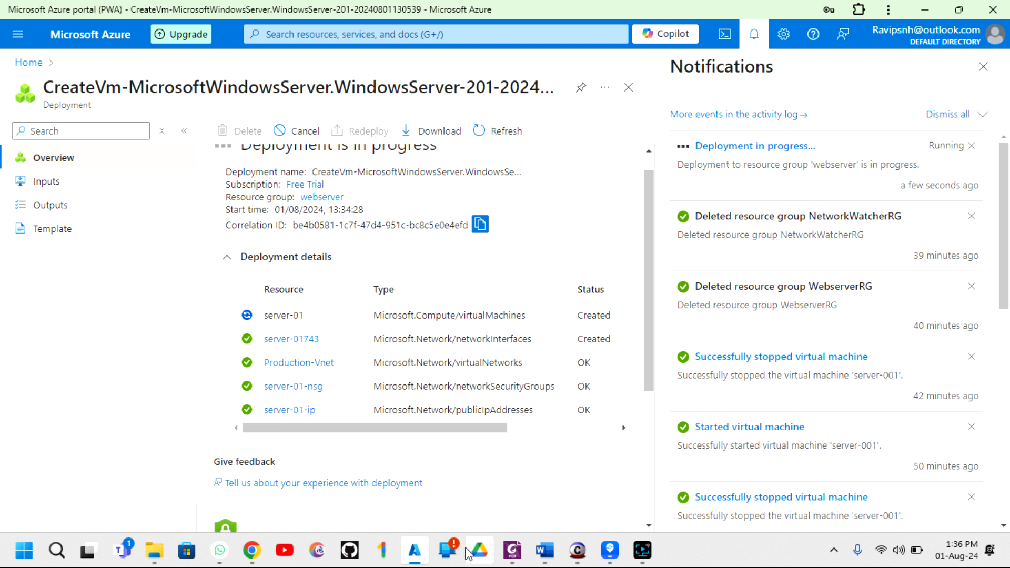
pyautogui.click(686, 561)
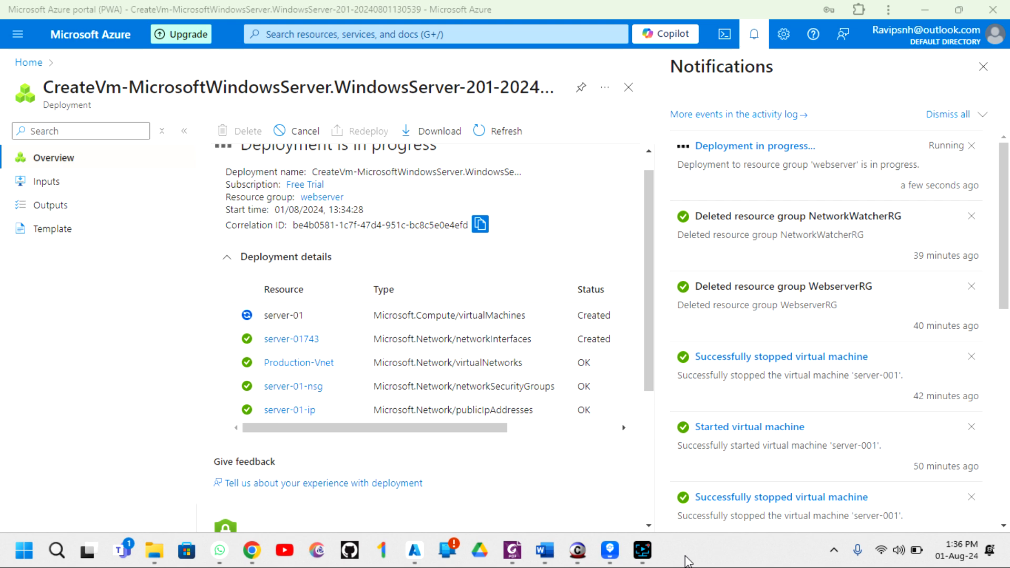
pyautogui.moveTo(653, 562)
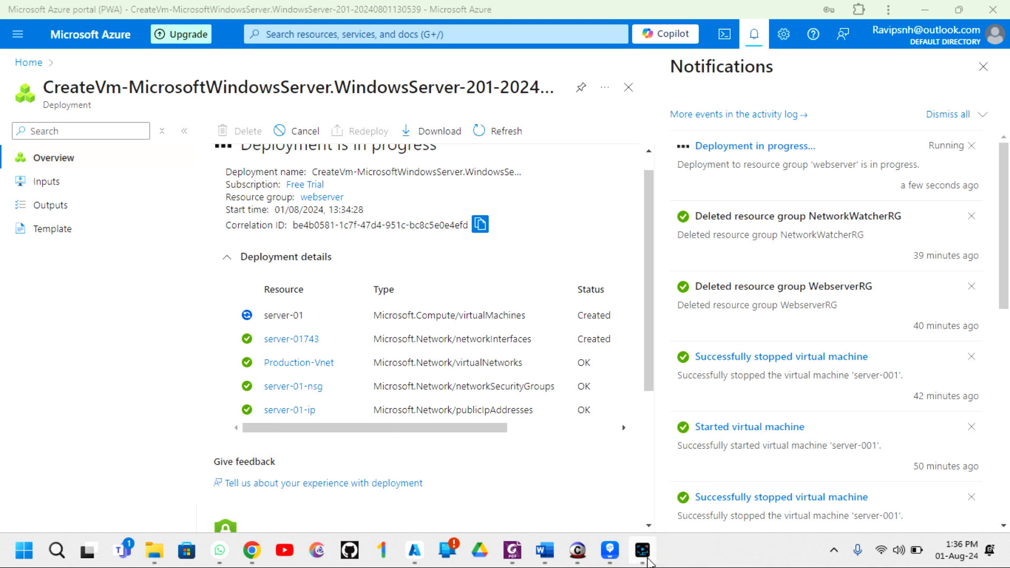
pyautogui.click(650, 563)
pyautogui.click(567, 483)
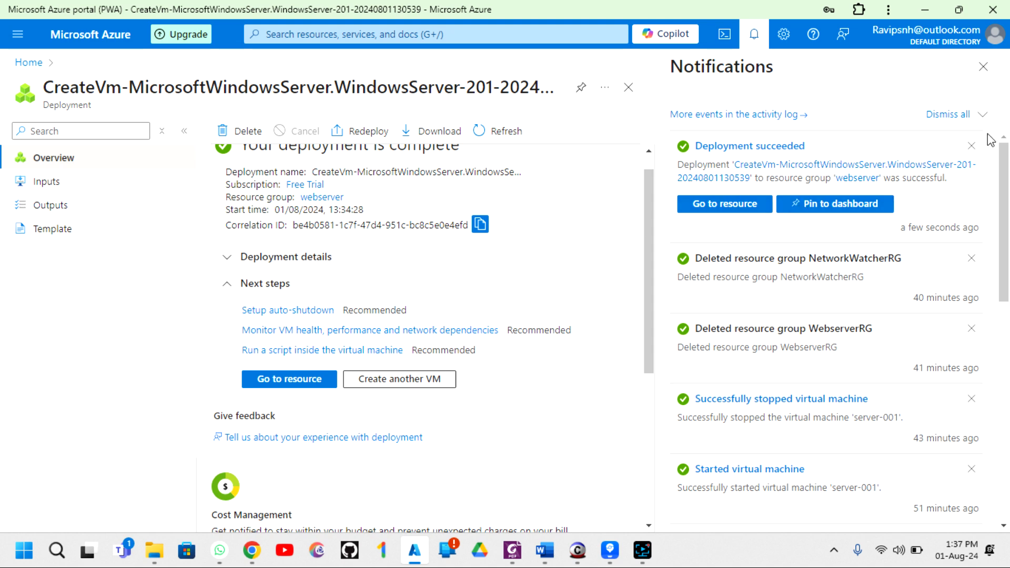
# - Go to the deployed server-01 VM and copy its public IP 172.183.63.77
pyautogui.click(983, 67)
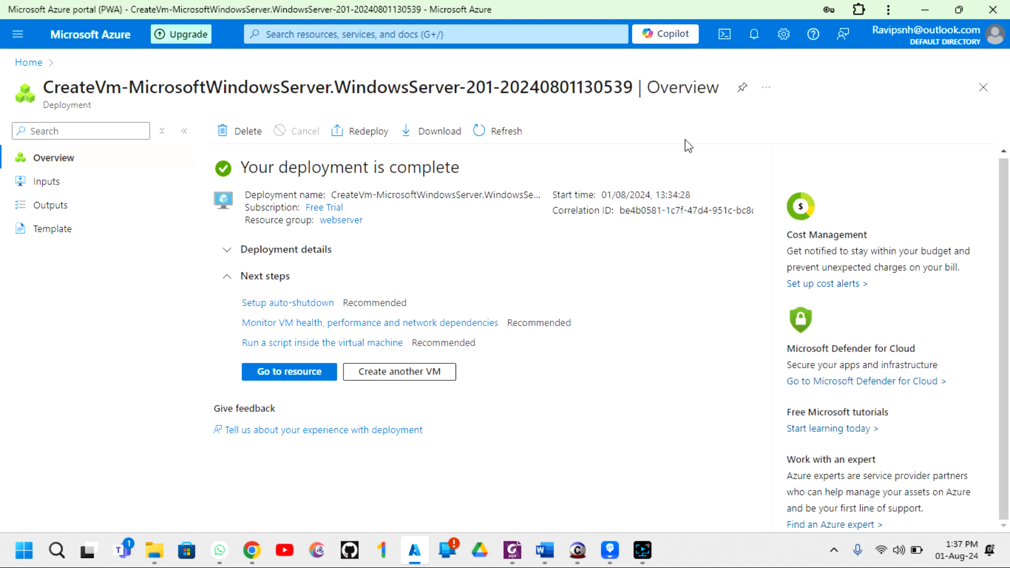
pyautogui.click(299, 374)
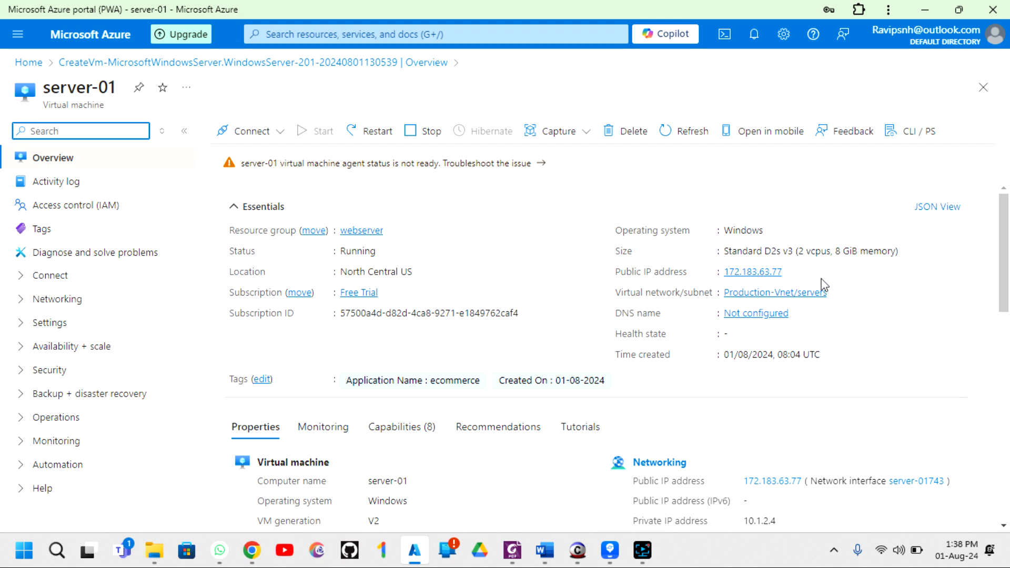
pyautogui.moveTo(793, 274)
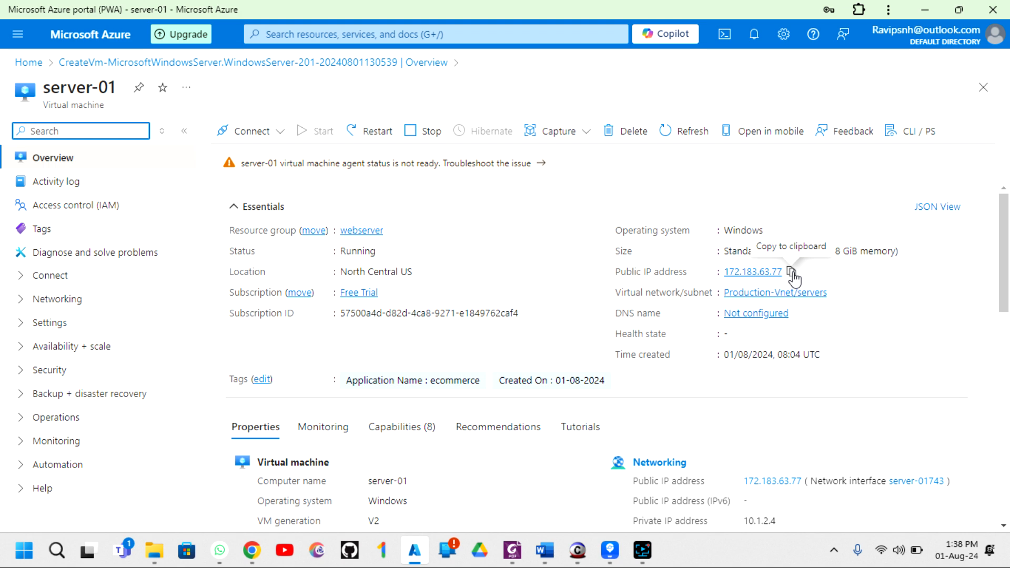
pyautogui.click(791, 272)
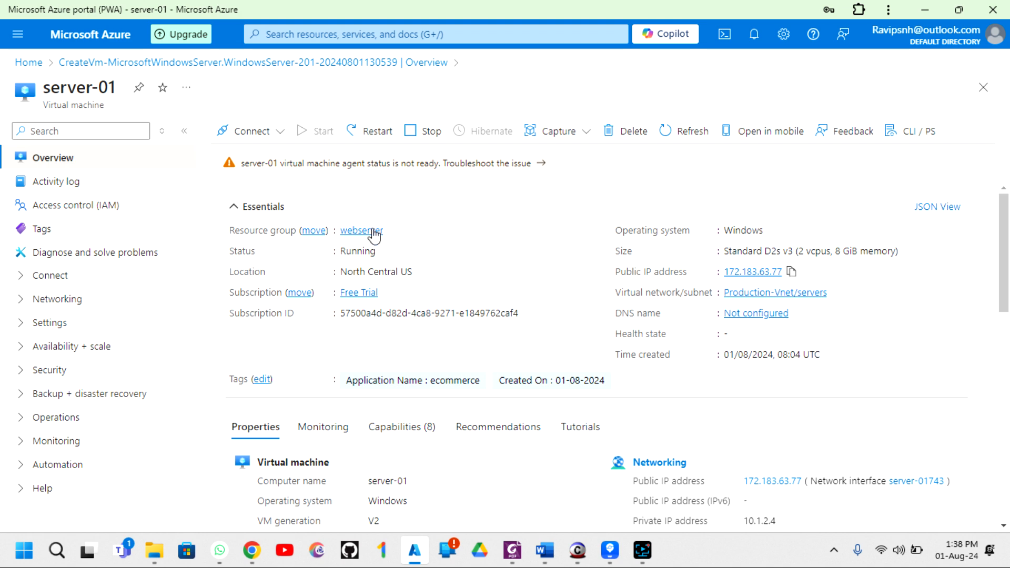
# - Save server-01's RDP file to Downloads and show it in File Explorer
pyautogui.click(280, 133)
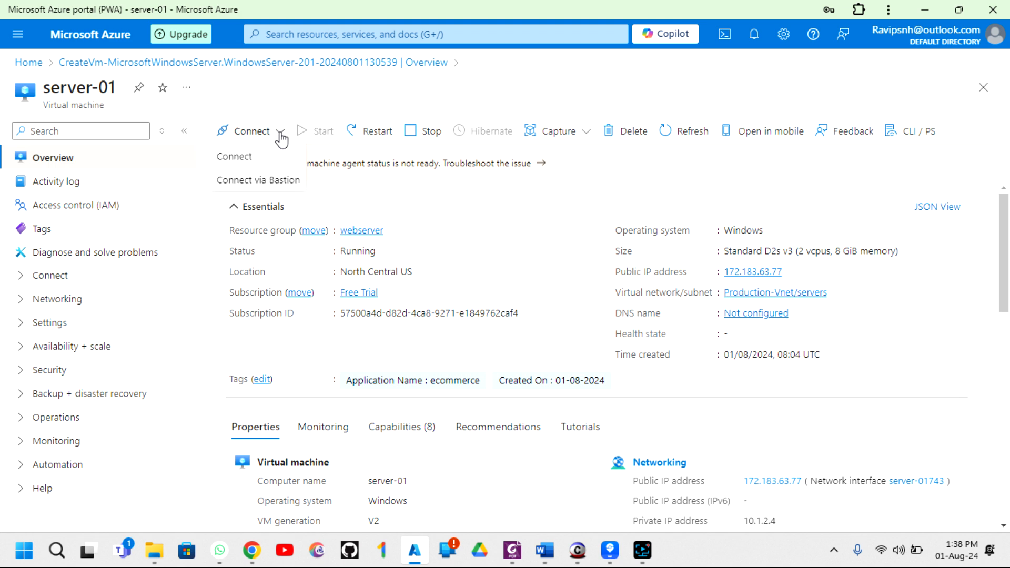
pyautogui.click(241, 165)
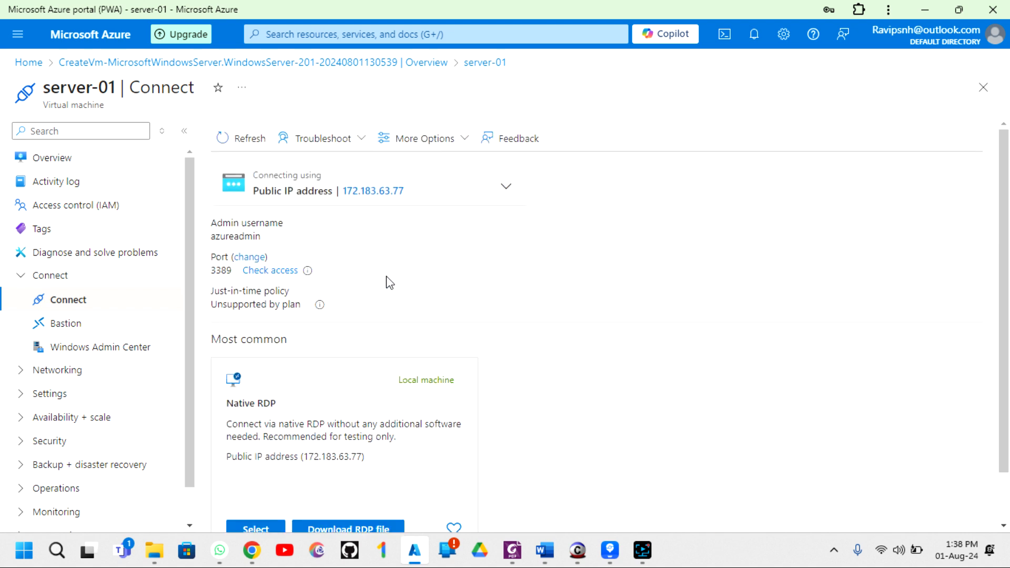
pyautogui.scroll(-1, 380, 285)
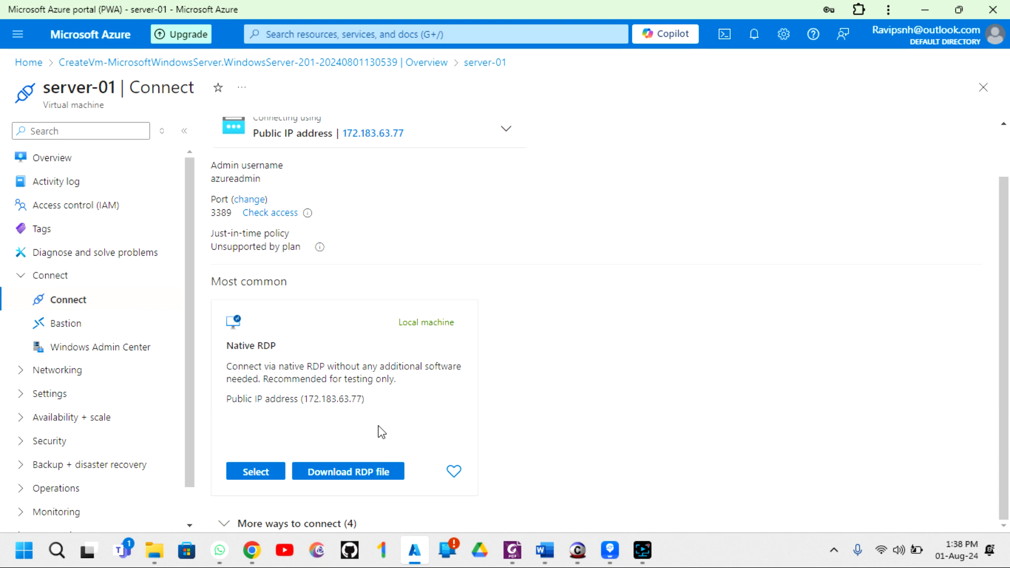
pyautogui.click(344, 474)
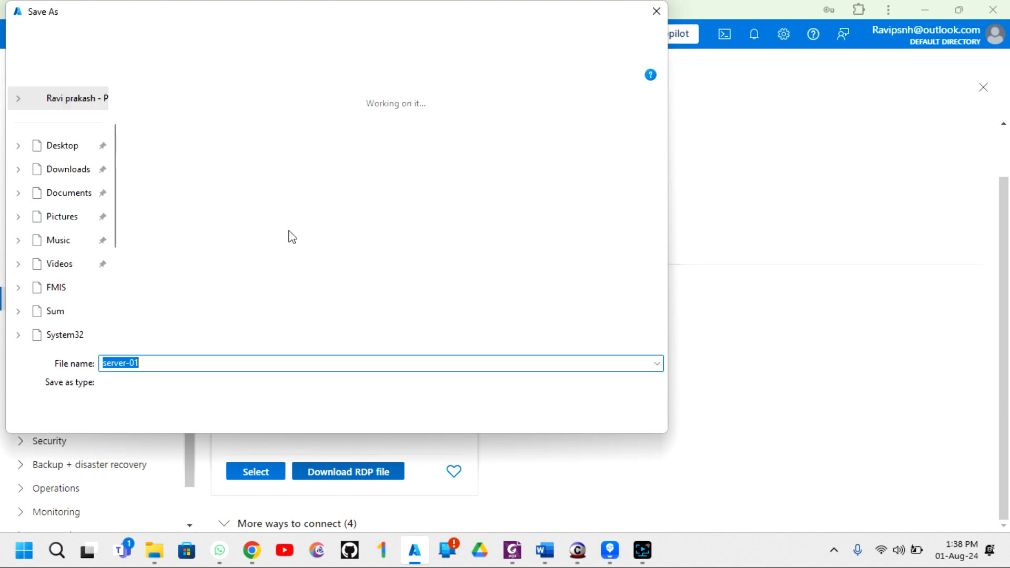
pyautogui.click(66, 174)
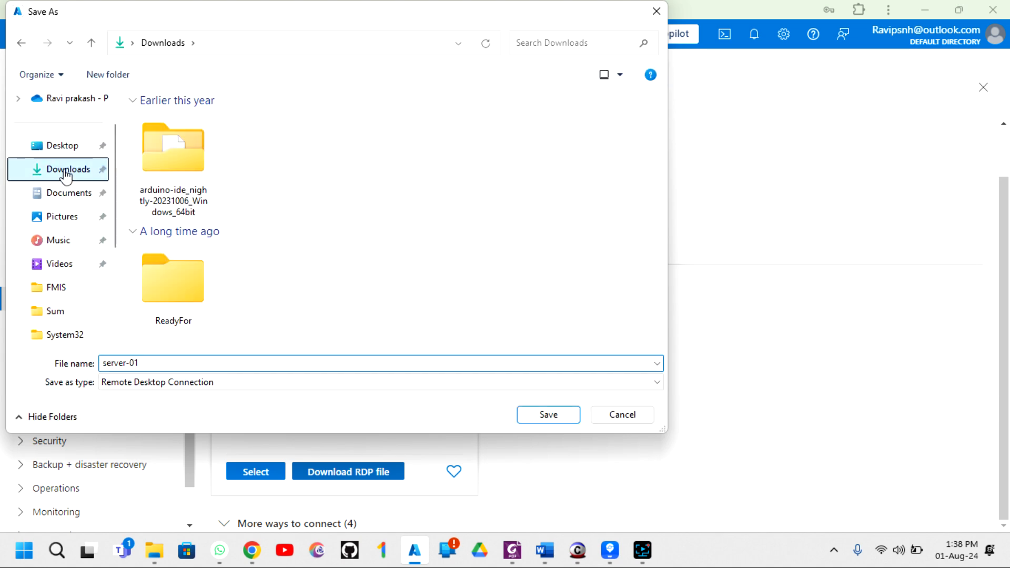
pyautogui.click(549, 415)
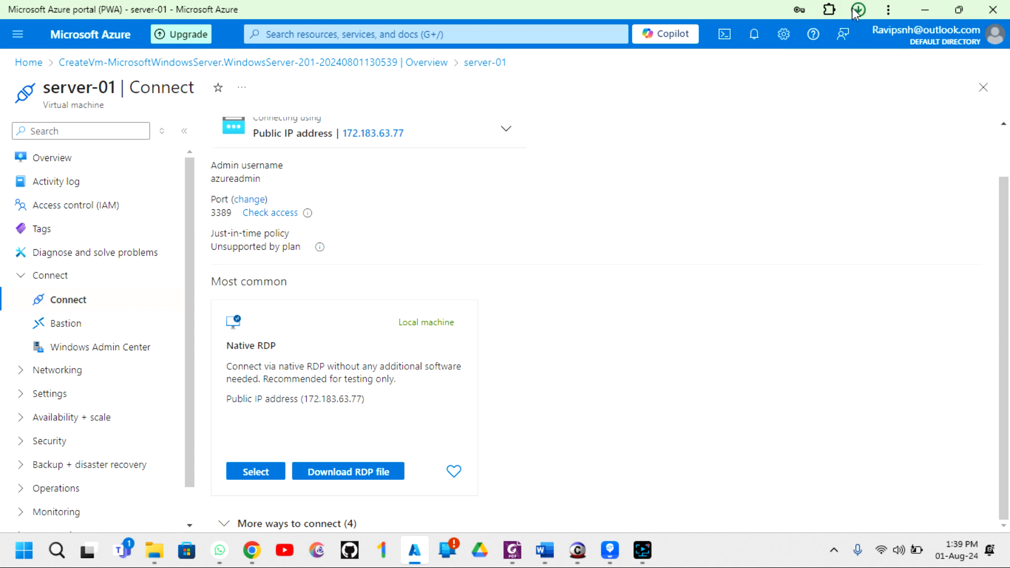
pyautogui.click(857, 11)
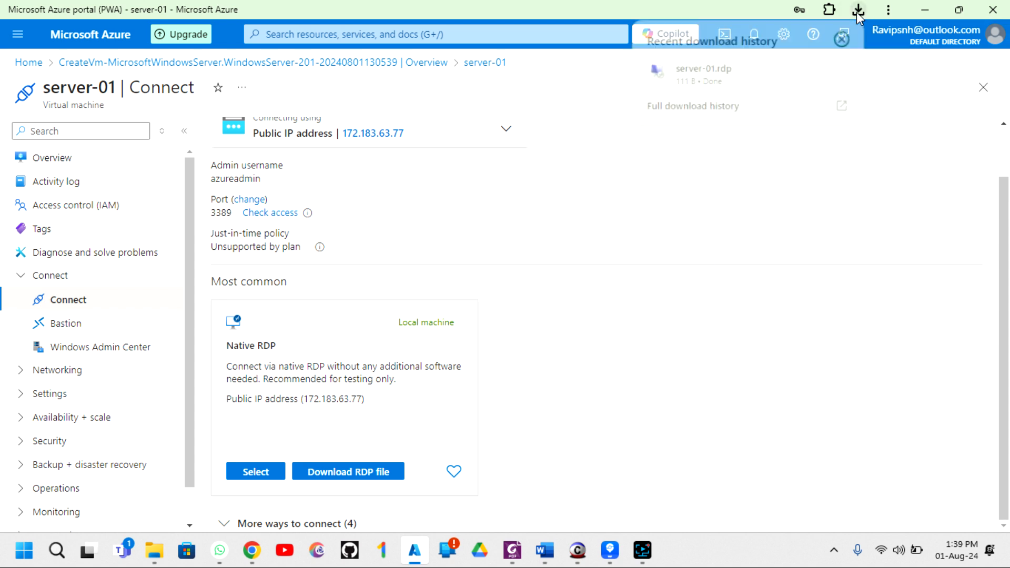
pyautogui.click(814, 73)
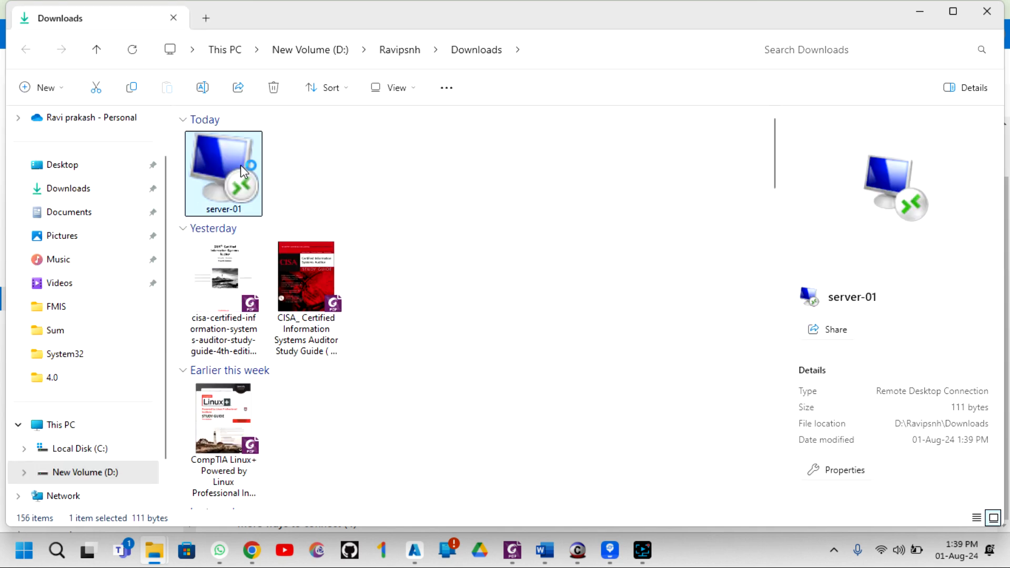
# - Launch server-01.rdp and accept the unknown-publisher warning to connect to 172.183.63.77
pyautogui.doubleClick(241, 165)
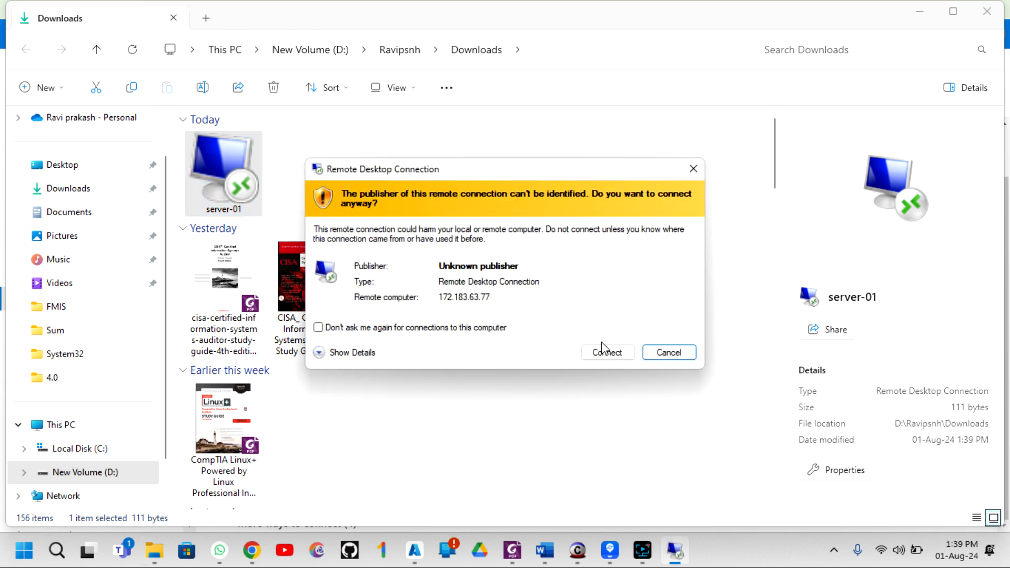
pyautogui.click(605, 354)
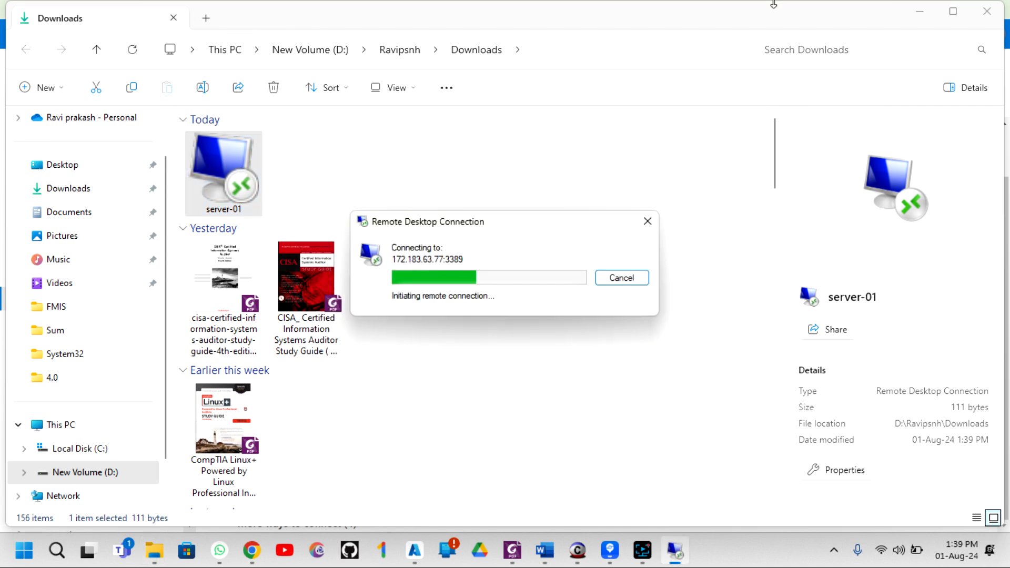
pyautogui.click(920, 12)
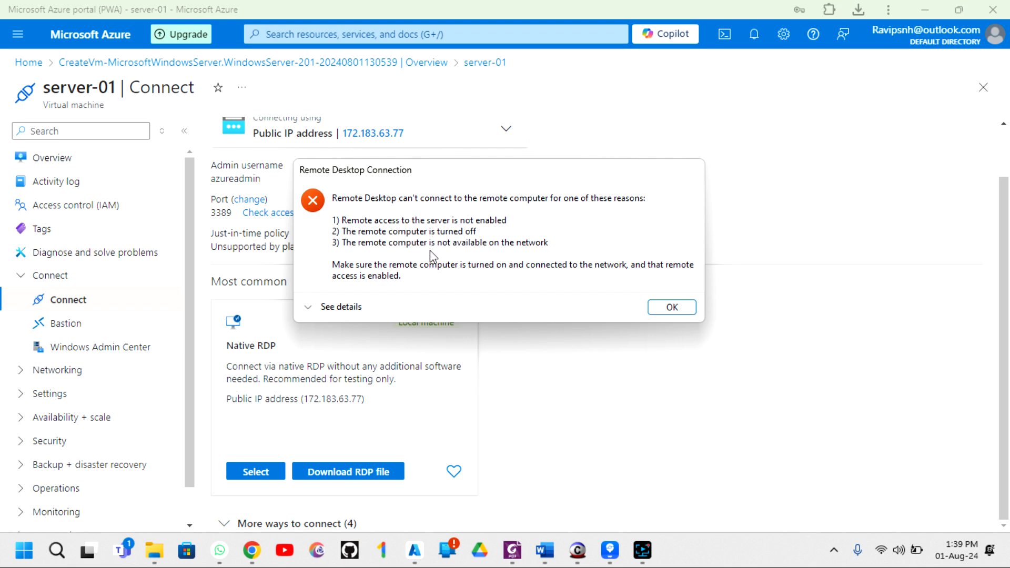
# - Dismiss the connection error and check RDP port 3389 on server-01's Connect page
pyautogui.click(657, 311)
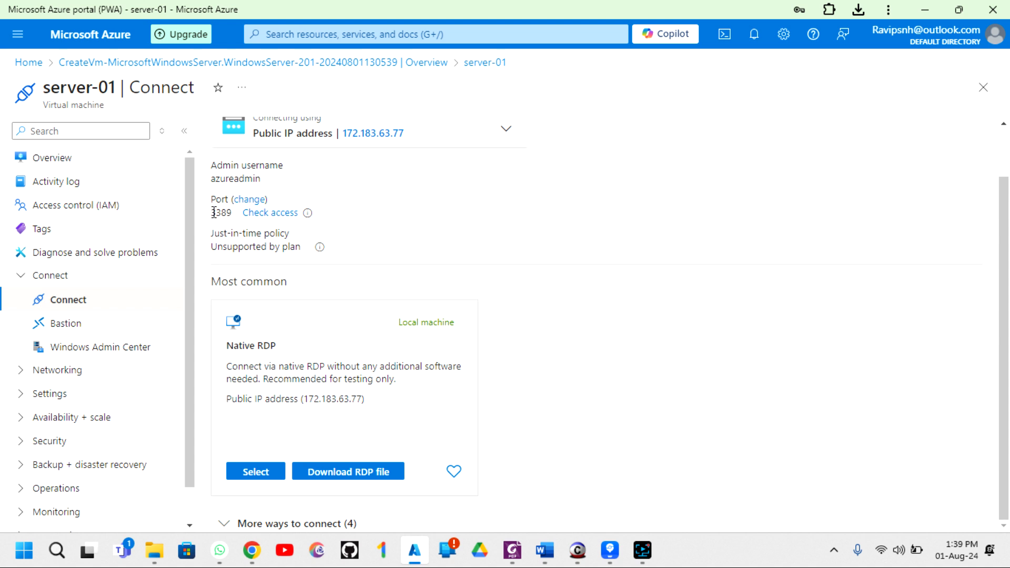
pyautogui.moveTo(211, 214); pyautogui.dragTo(231, 214)
pyautogui.scroll(2, 234, 218)
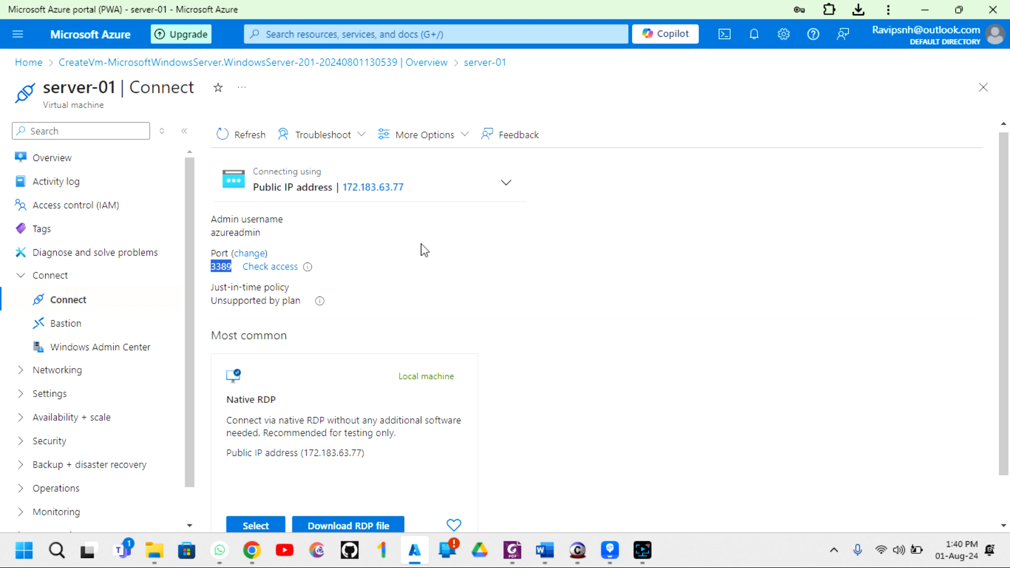
pyautogui.click(20, 374)
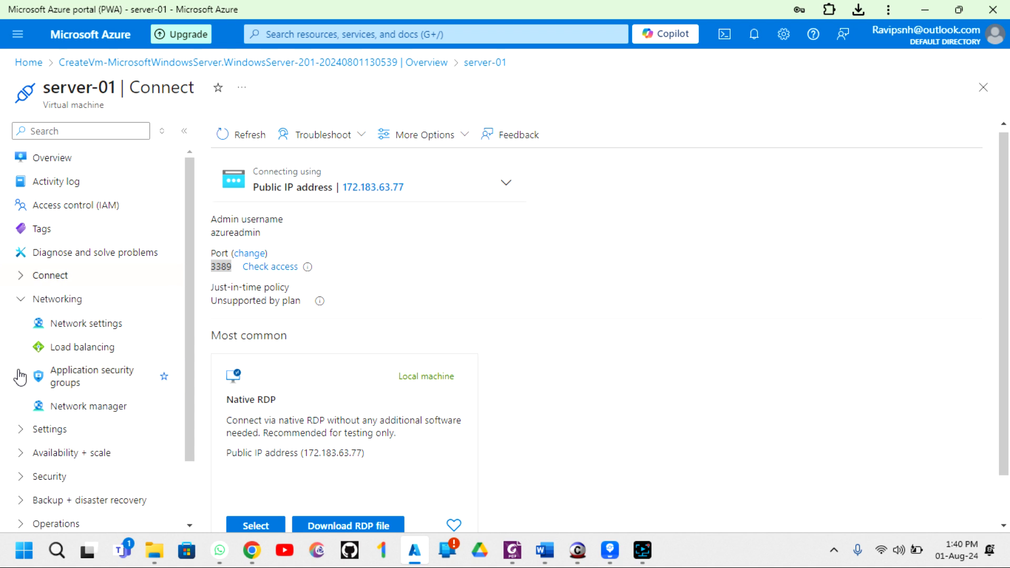
pyautogui.click(21, 299)
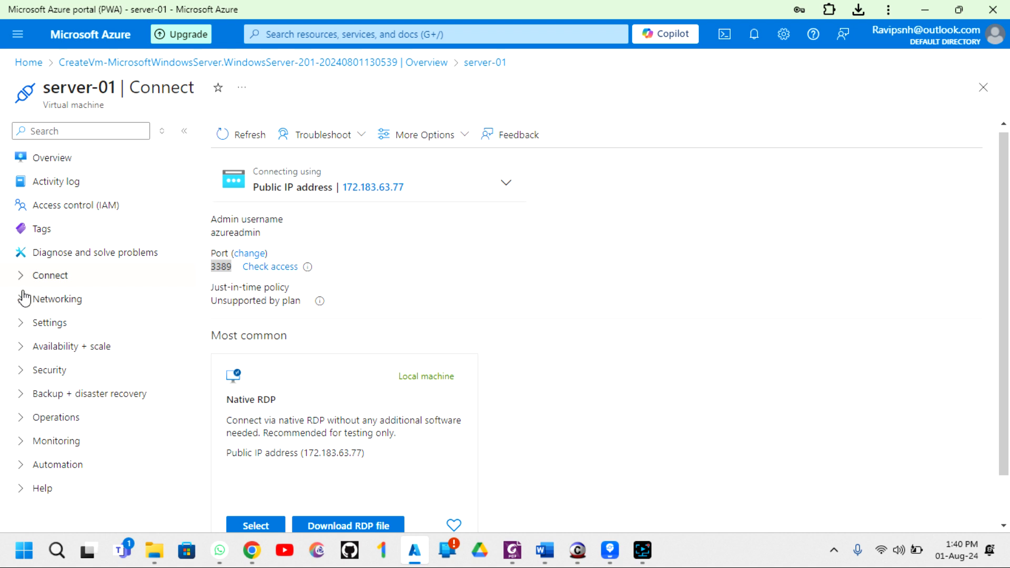
pyautogui.click(95, 133)
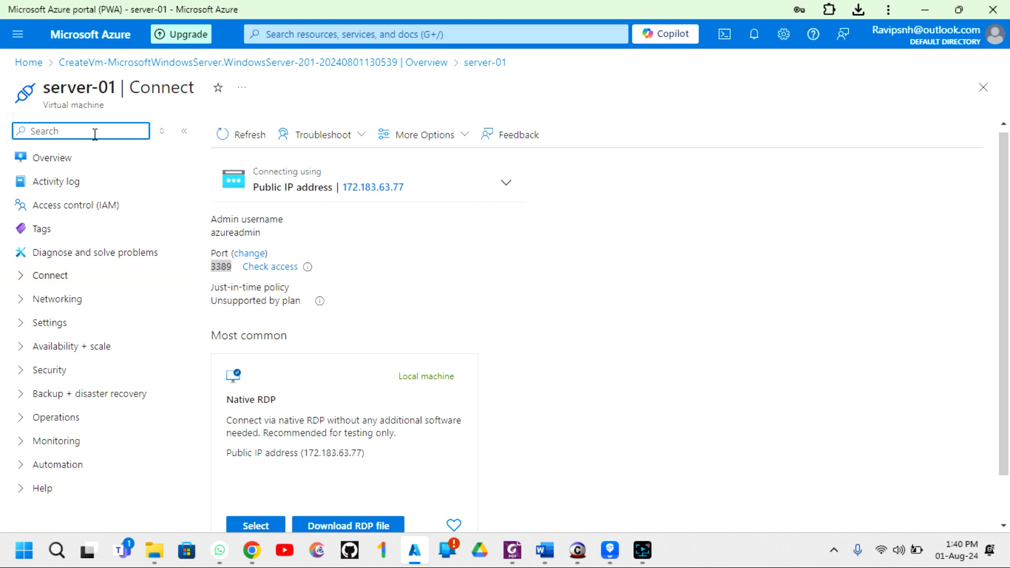
# - Filter the VM menu with 'nsg' and open server-01's Network settings
pyautogui.write('nsg')
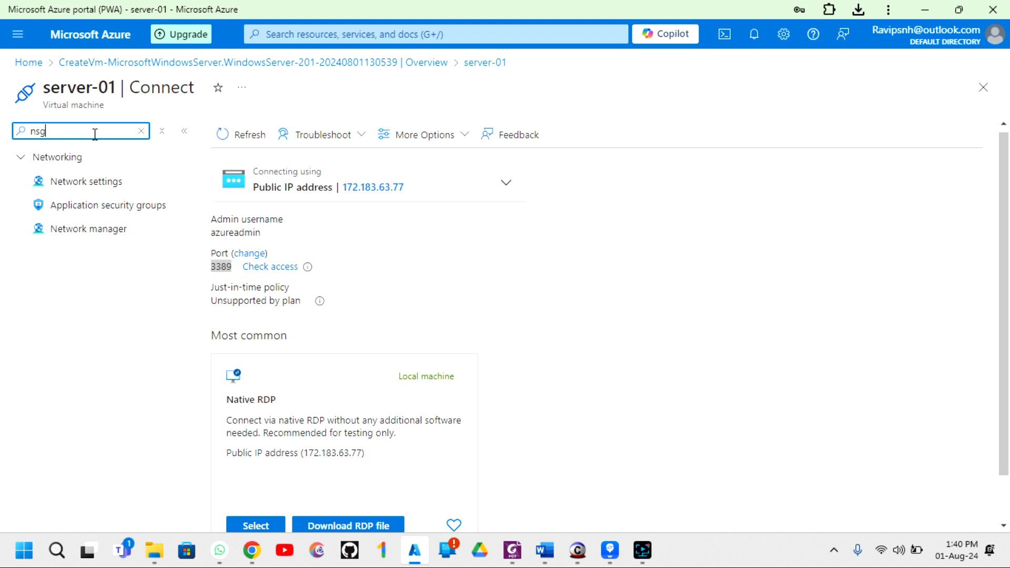
pyautogui.click(99, 184)
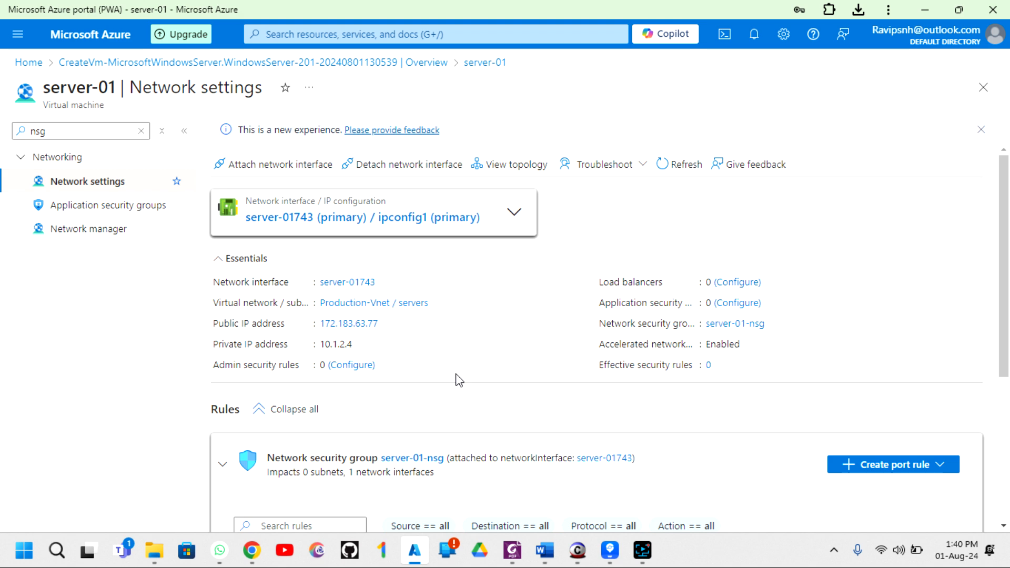
pyautogui.scroll(-5, 459, 380)
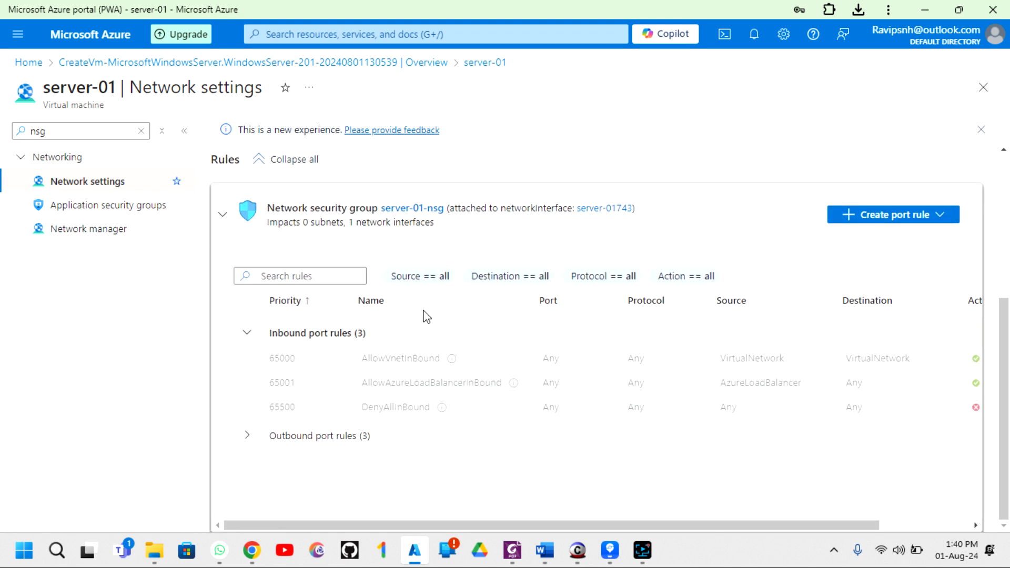
pyautogui.scroll(2, 364, 349)
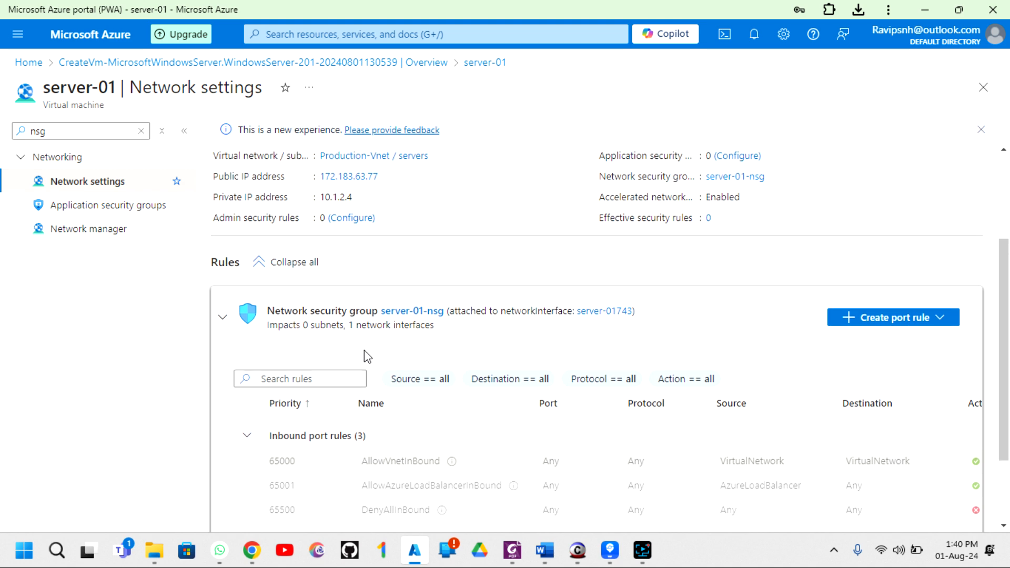
pyautogui.scroll(-2, 514, 342)
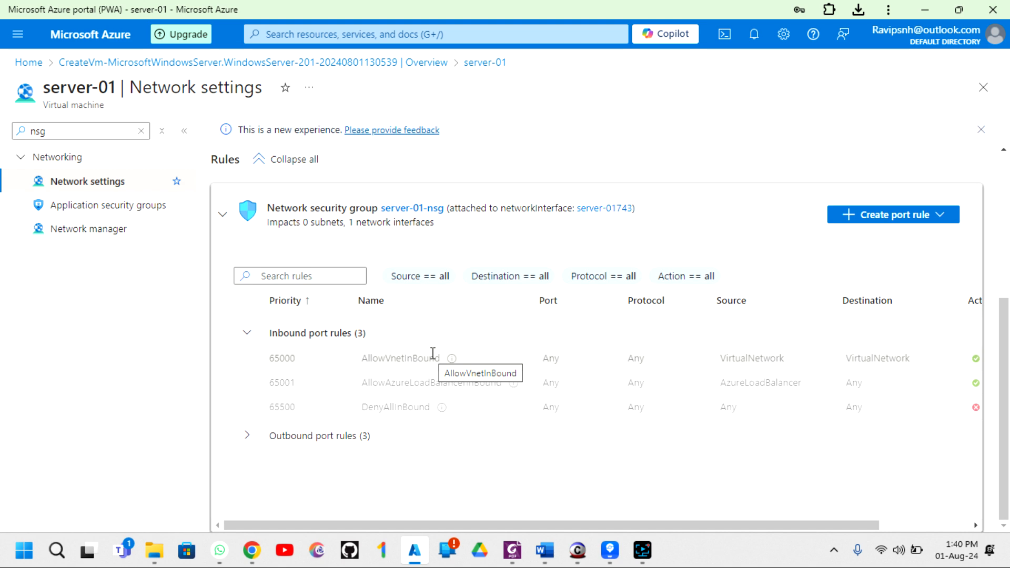
# - Inspect server-01-nsg's inbound rules, noting DenyAllInBound at priority 65500 and no RDP rule
pyautogui.click(248, 337)
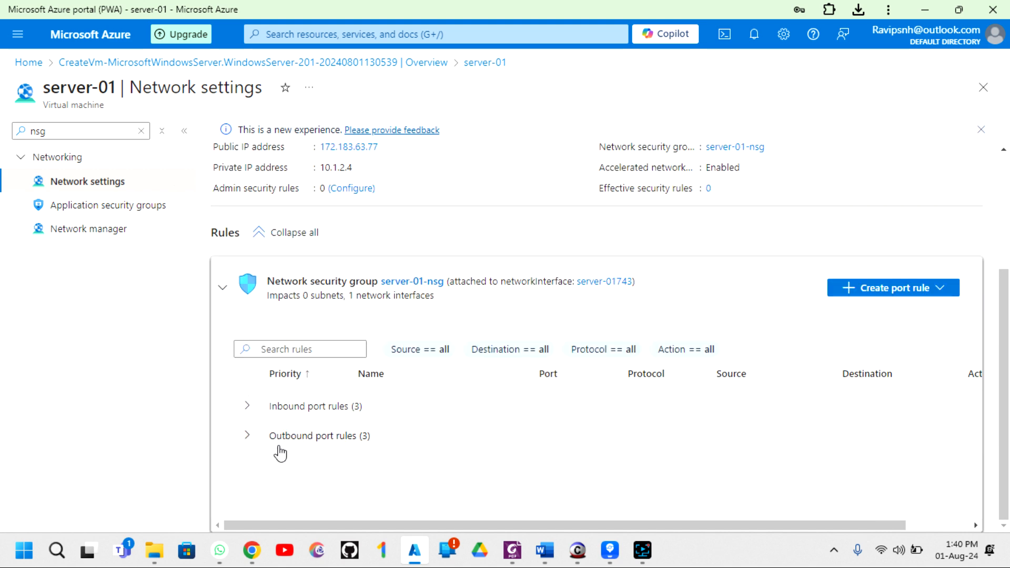
pyautogui.click(246, 408)
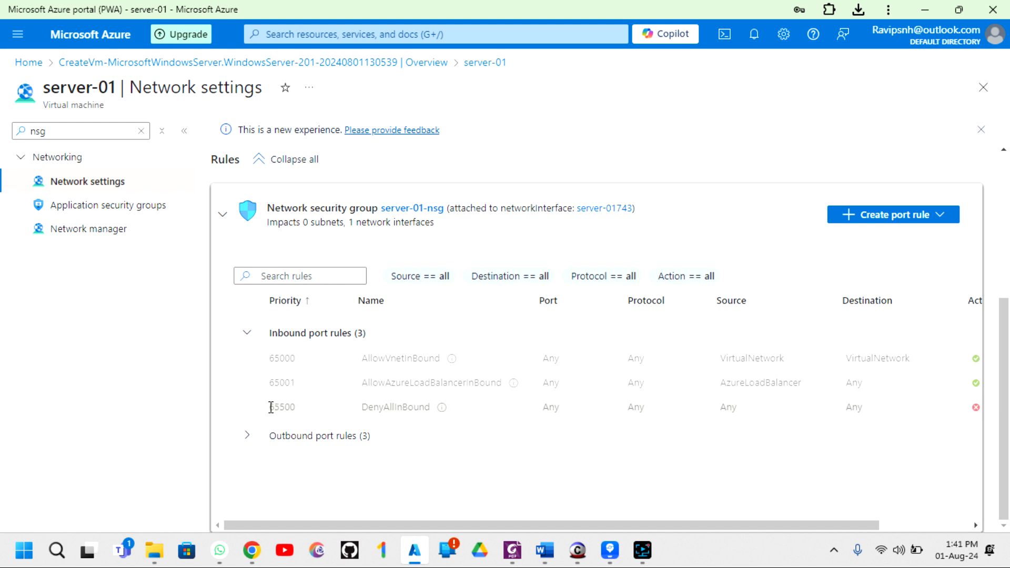
pyautogui.moveTo(269, 407); pyautogui.dragTo(392, 429)
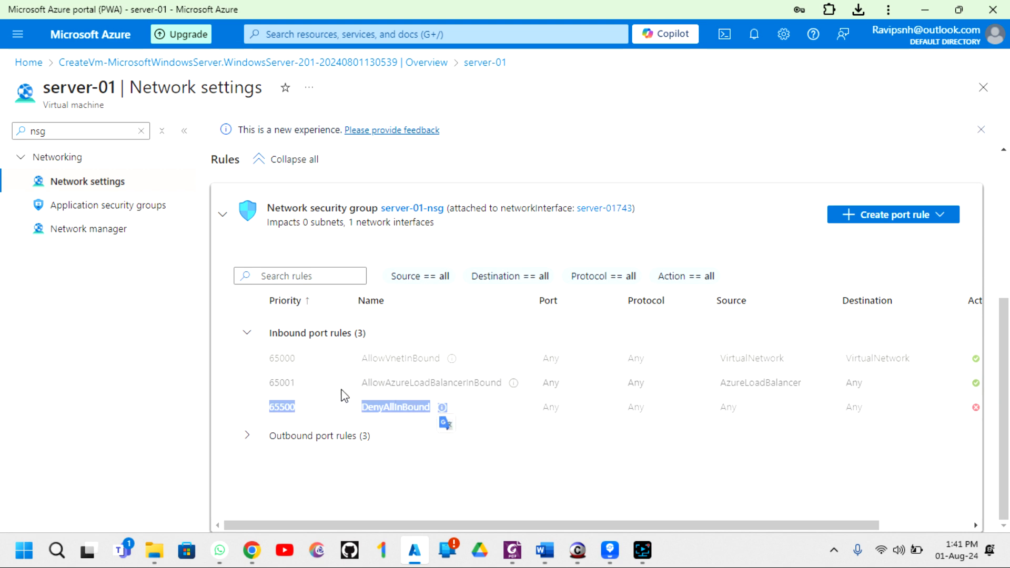
pyautogui.click(251, 411)
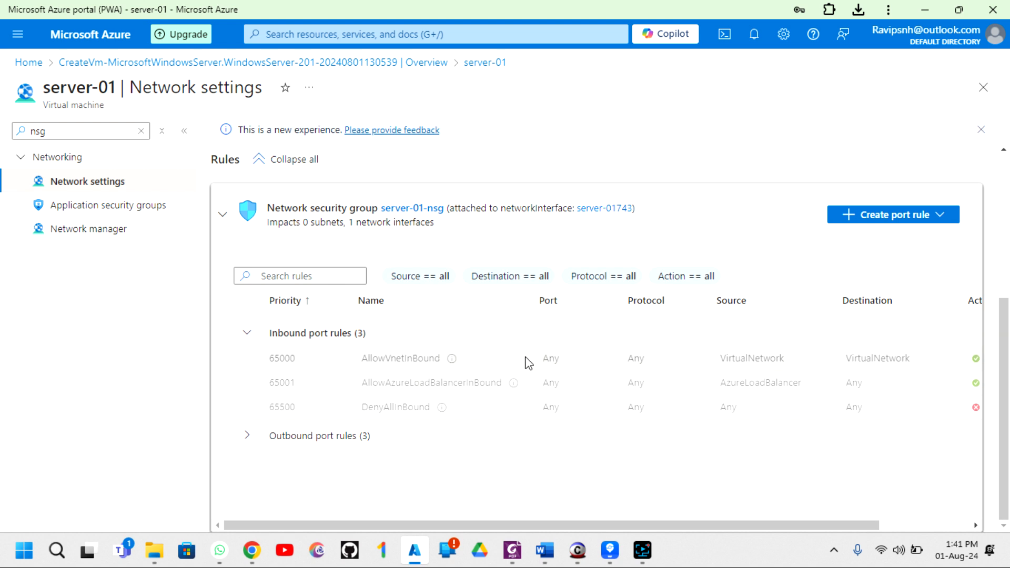
pyautogui.click(246, 333)
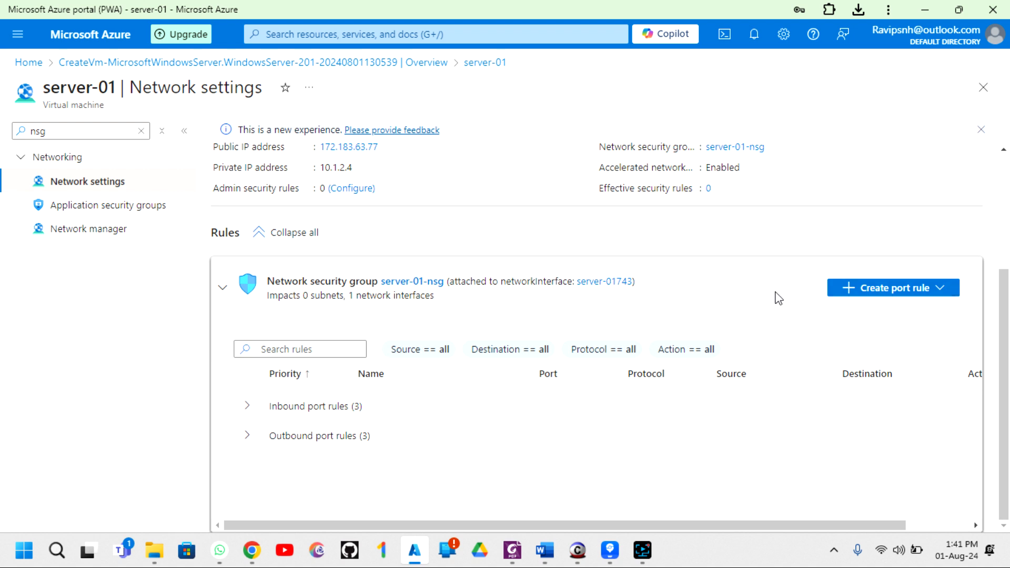
pyautogui.click(940, 290)
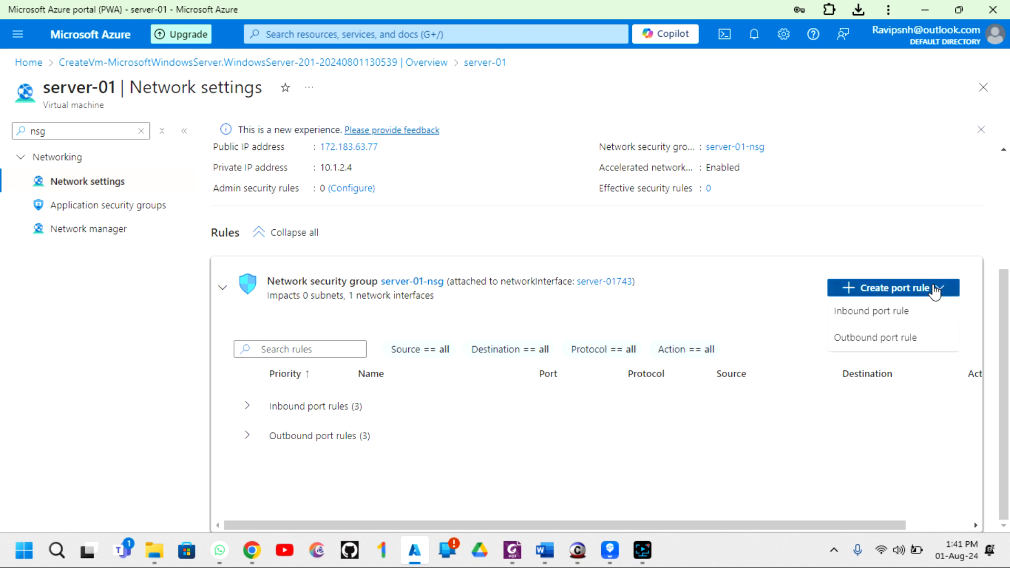
pyautogui.click(845, 316)
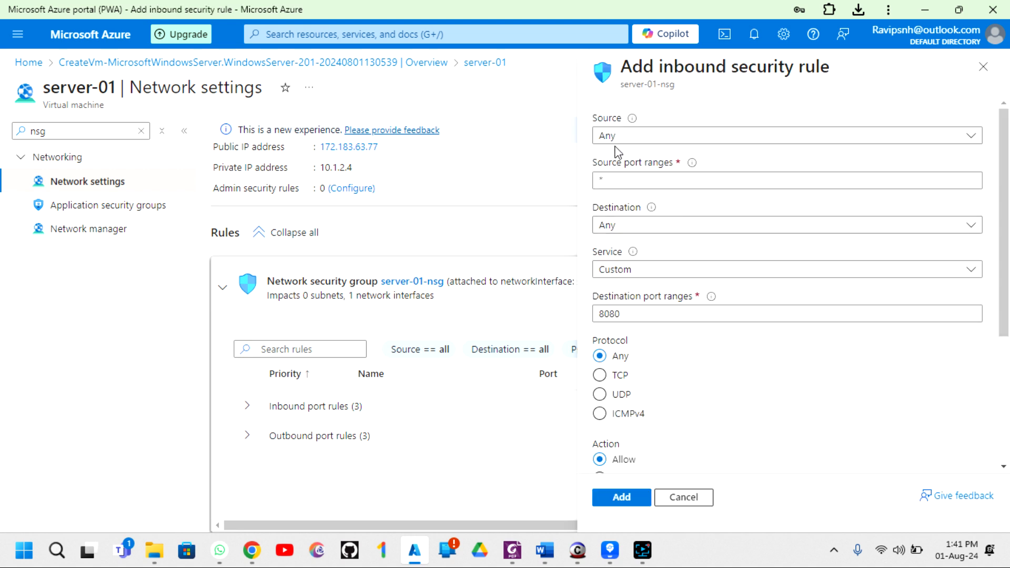
pyautogui.click(653, 138)
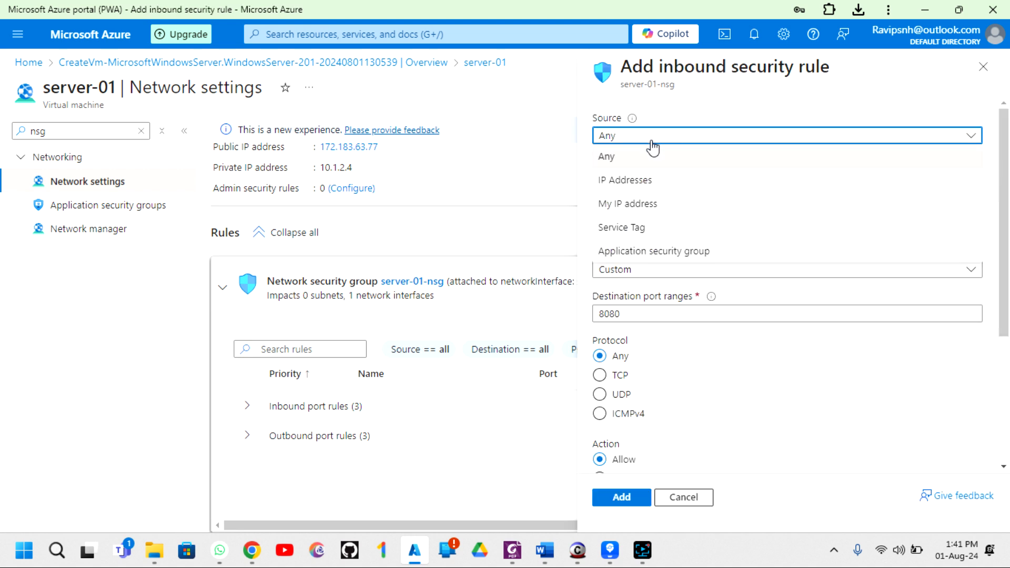
pyautogui.click(654, 151)
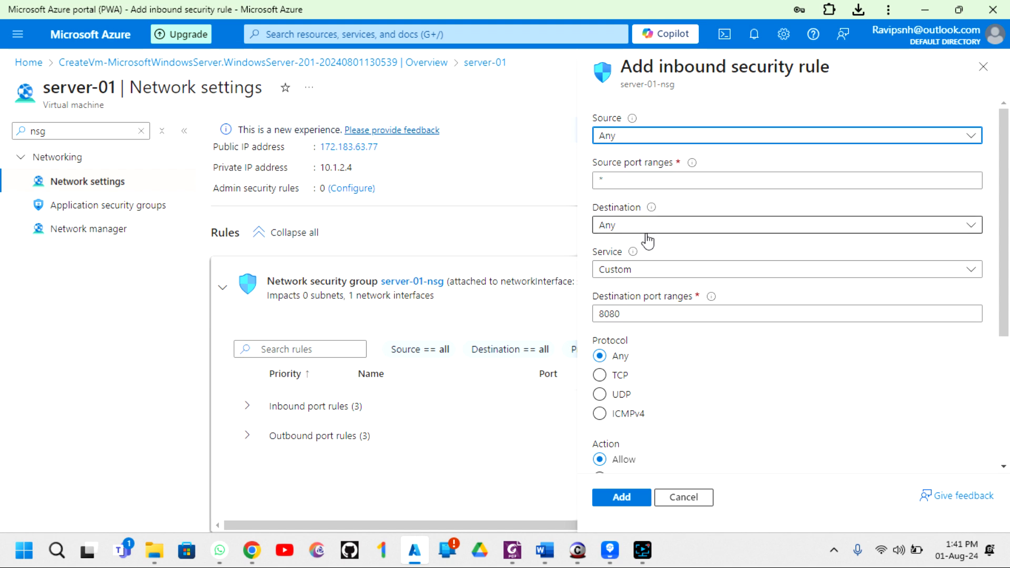
pyautogui.scroll(-1, 676, 247)
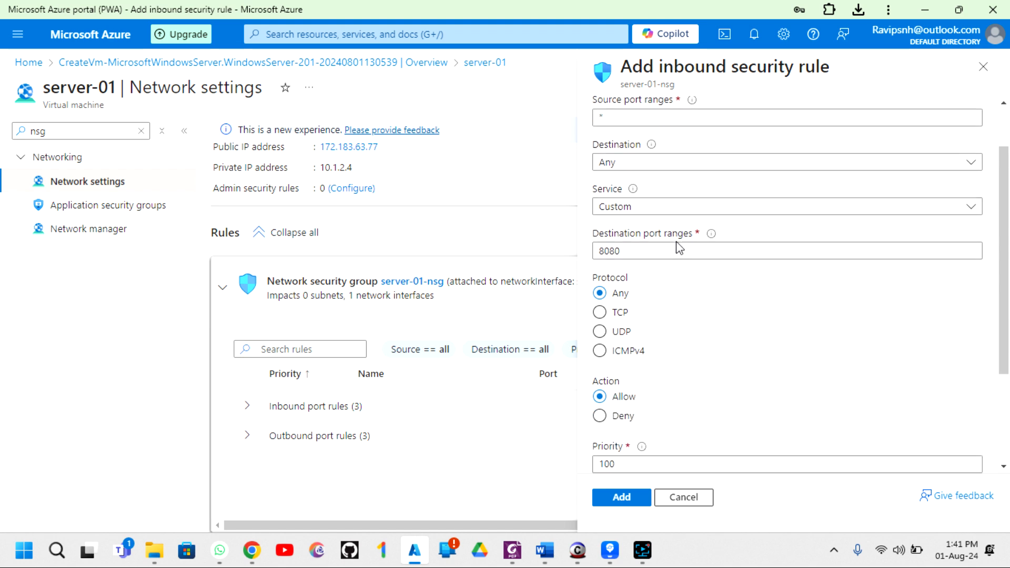
pyautogui.click(650, 163)
pyautogui.click(639, 206)
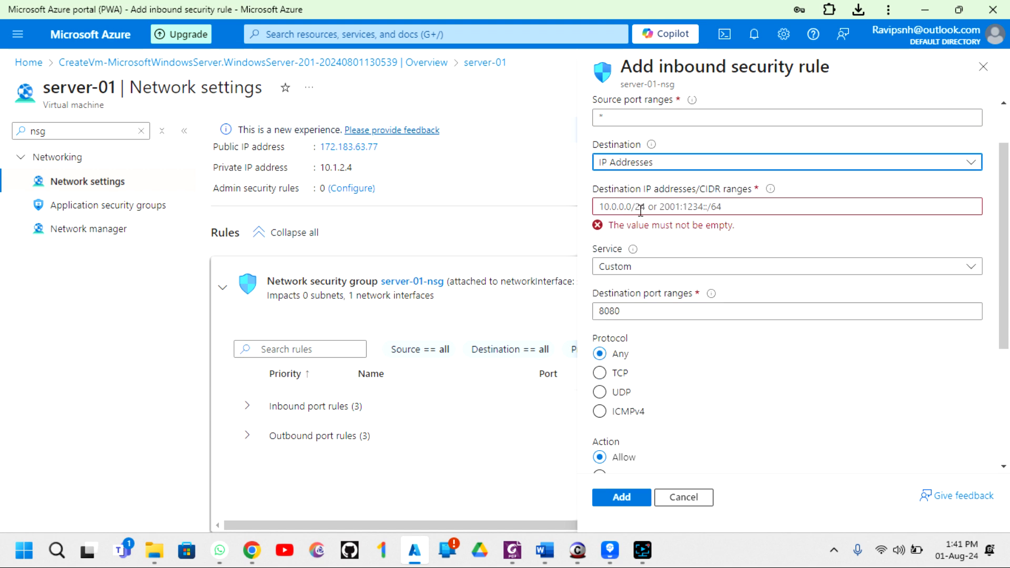
pyautogui.click(639, 166)
pyautogui.click(623, 180)
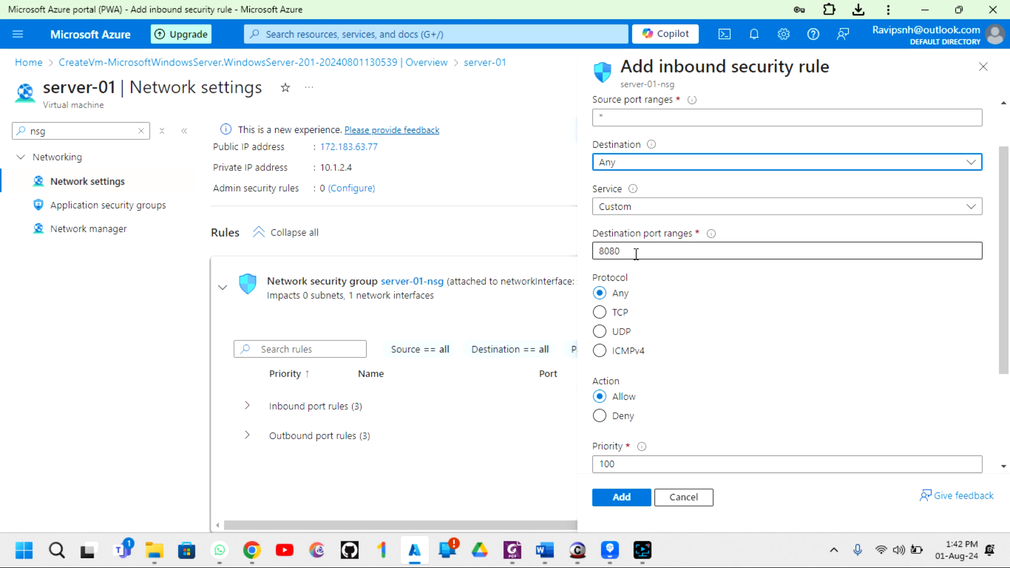
pyautogui.scroll(2, 645, 184)
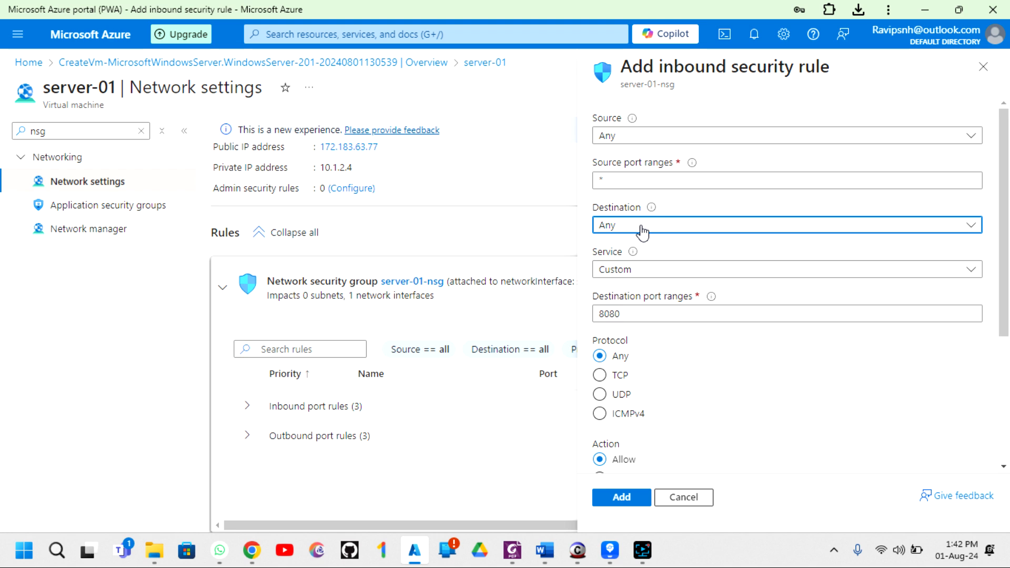
# - Add inbound rule RDPAllow to server-01-nsg using the RDP service on port 3389
pyautogui.click(624, 273)
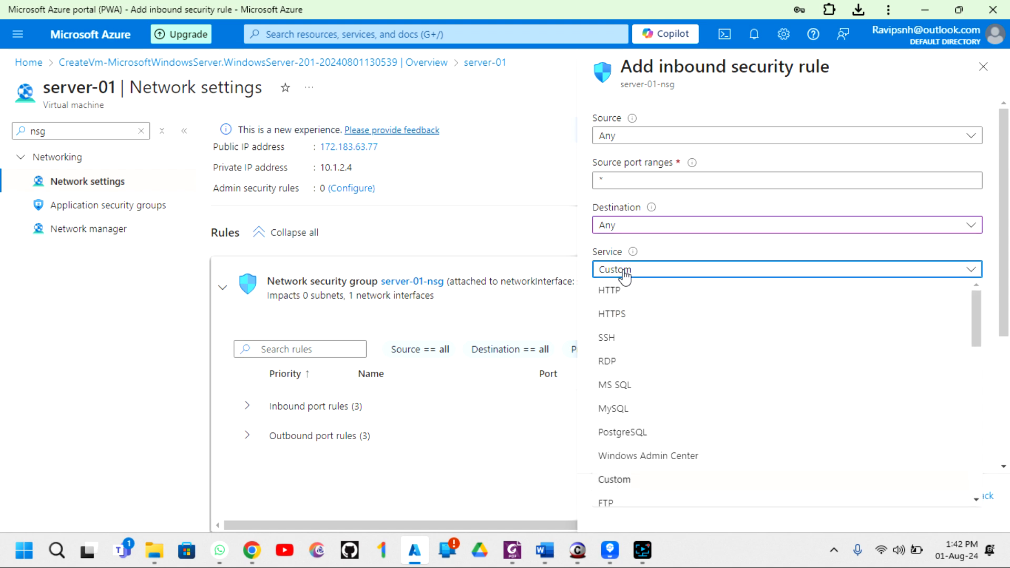
pyautogui.click(614, 361)
pyautogui.scroll(-2, 675, 351)
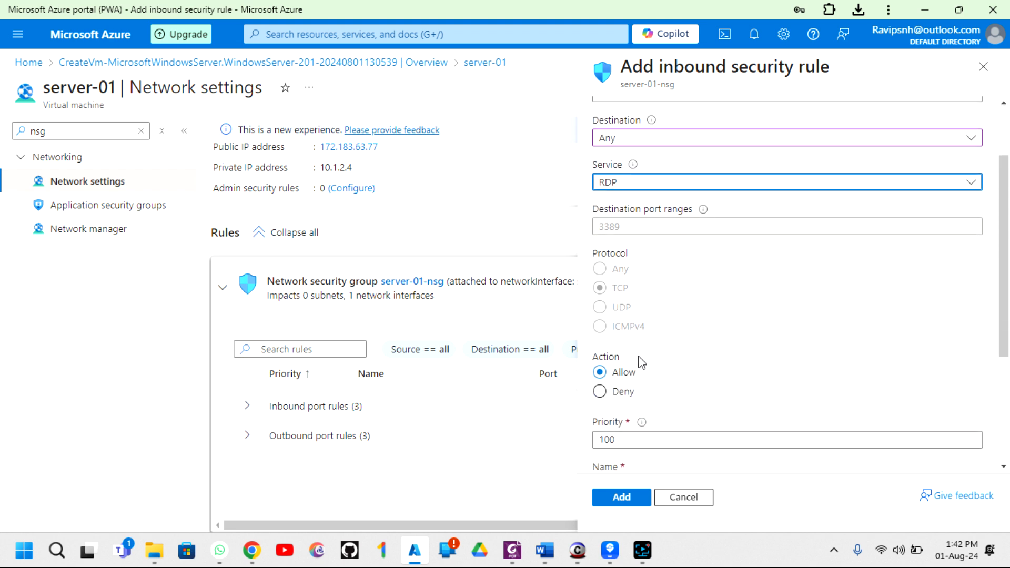
pyautogui.scroll(-4, 636, 390)
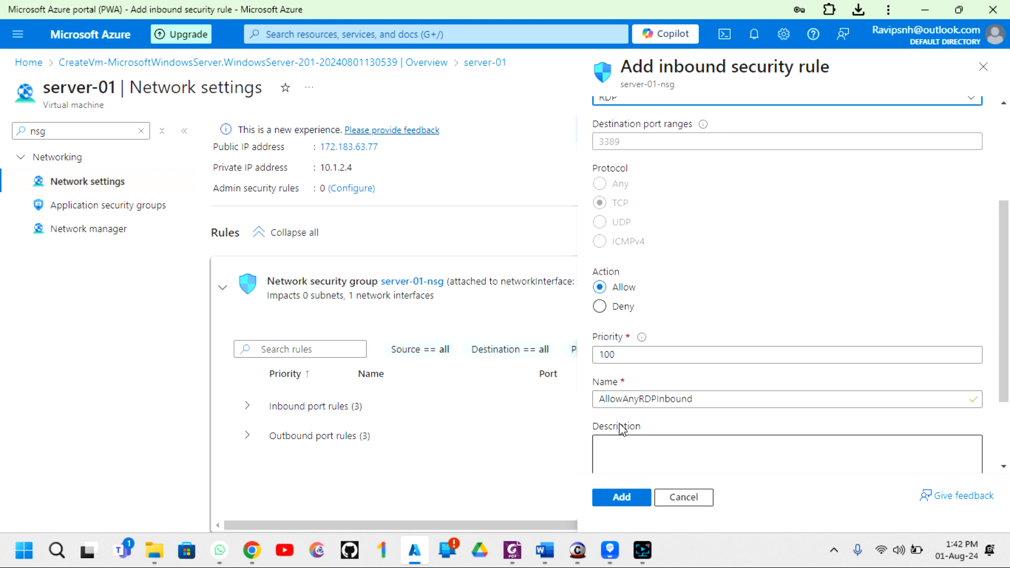
pyautogui.click(708, 290)
pyautogui.hotkey('ctrl', 'a')
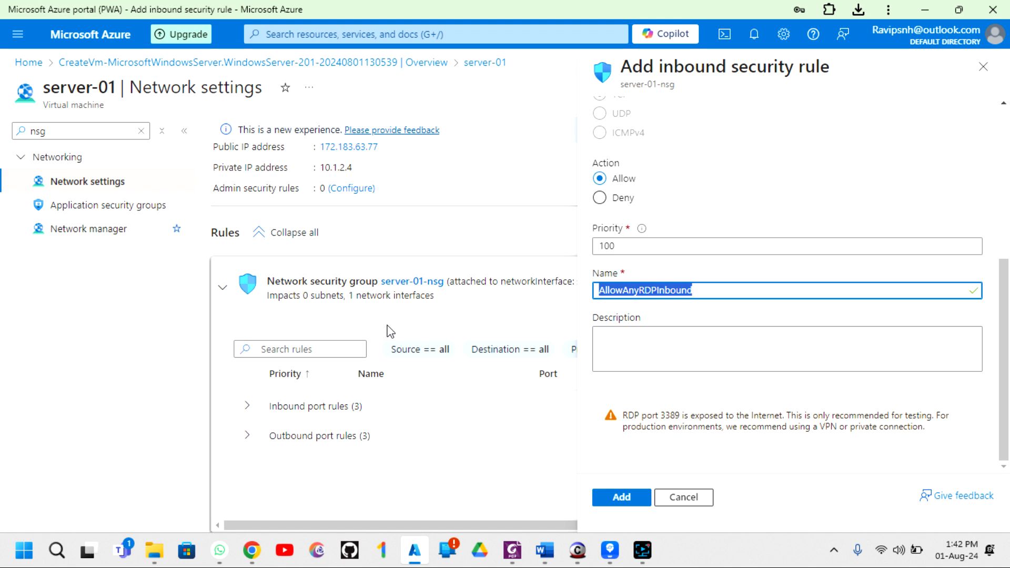
pyautogui.write('RDP Allow')
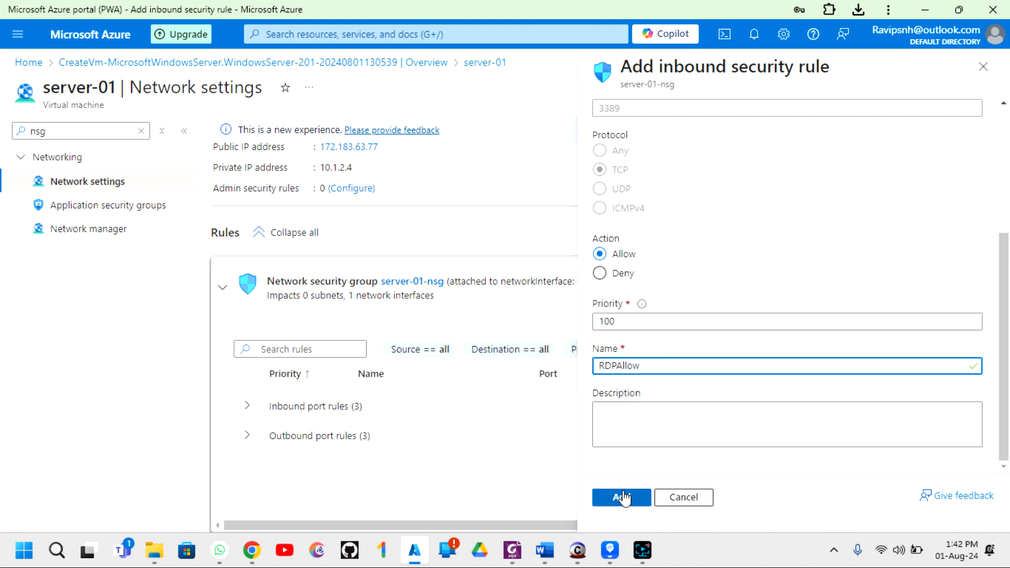
pyautogui.click(623, 497)
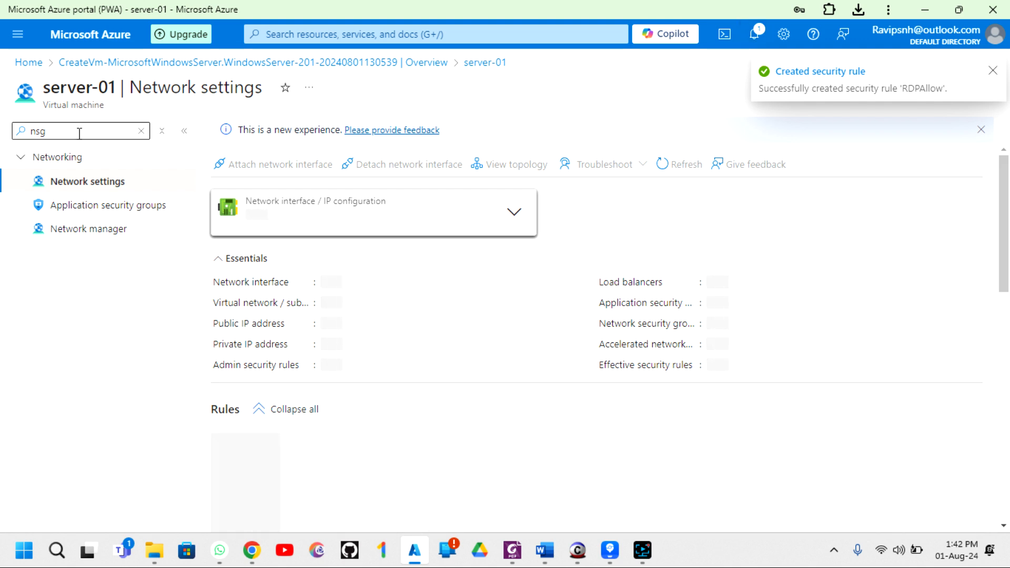
# - Return to server-01's Overview page and relaunch the downloaded server-01.rdp connection file
pyautogui.click(141, 132)
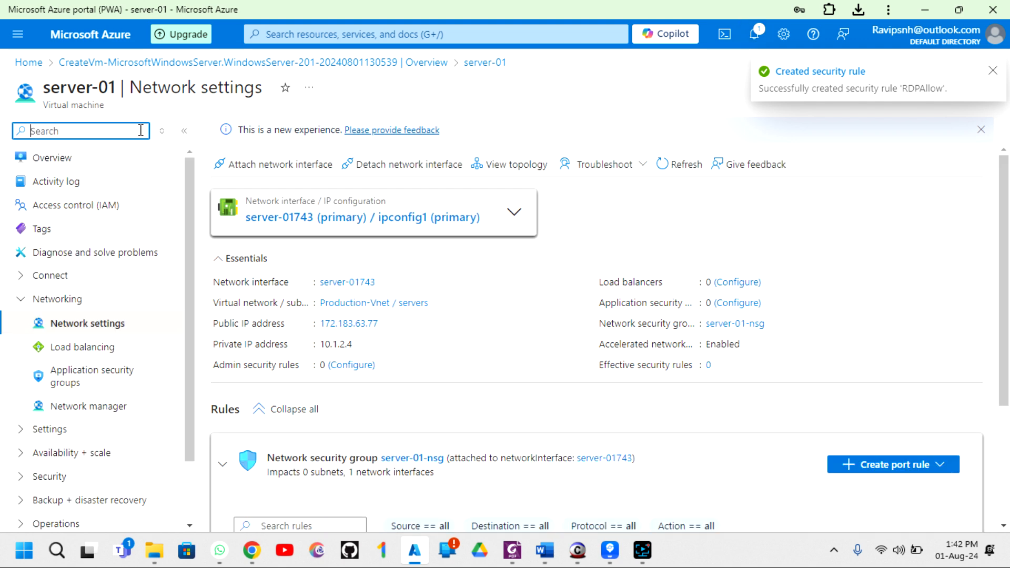
pyautogui.click(59, 165)
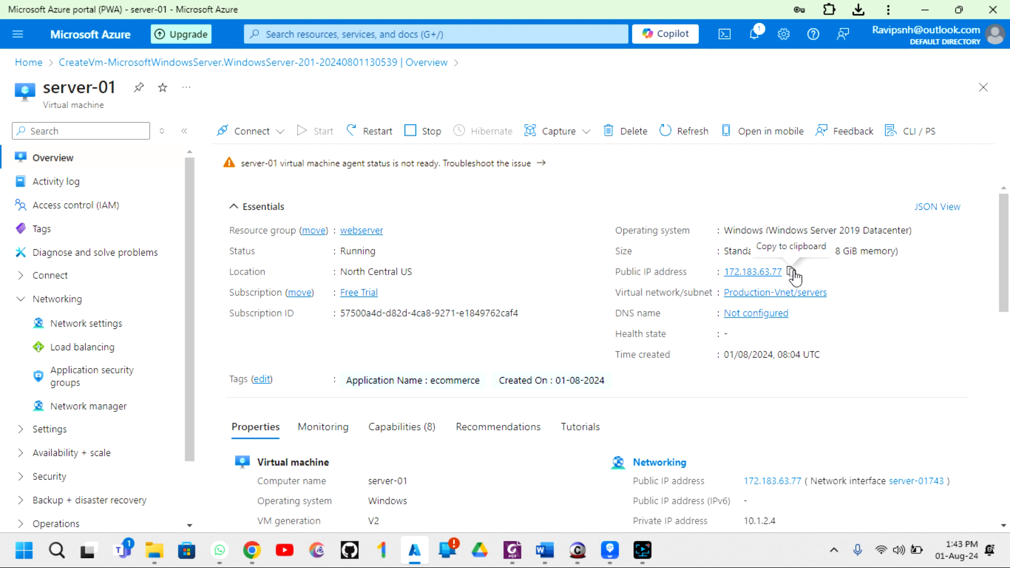
pyautogui.click(859, 10)
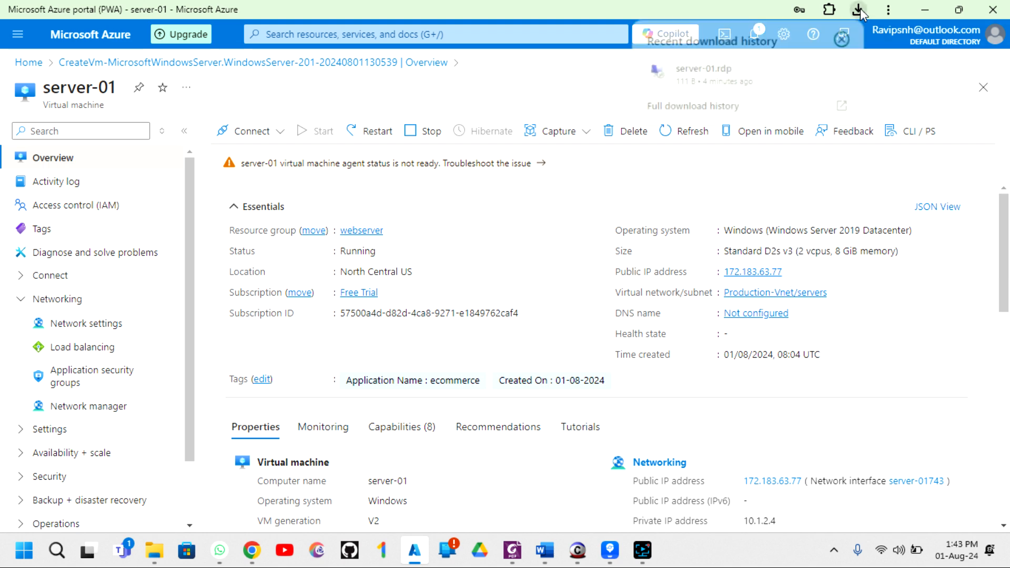
pyautogui.click(713, 84)
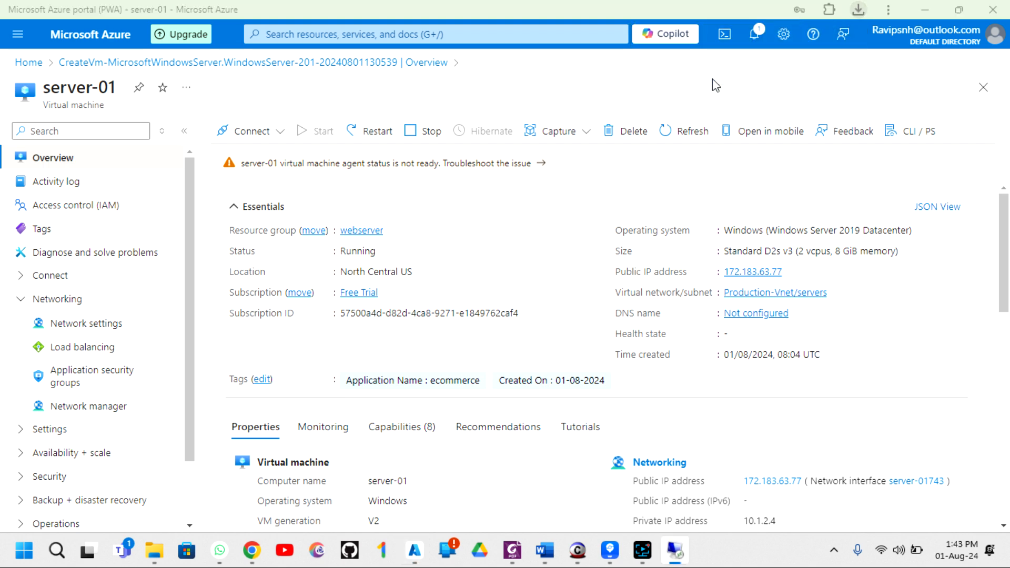
pyautogui.click(597, 352)
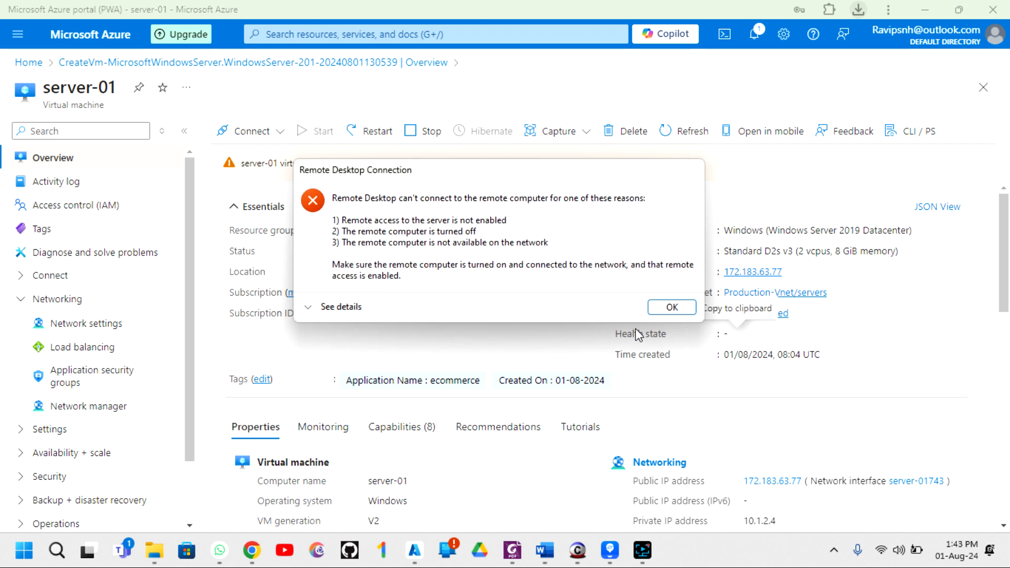
# - Dismiss the connection failure message and review, then close, the portal notifications
pyautogui.click(672, 306)
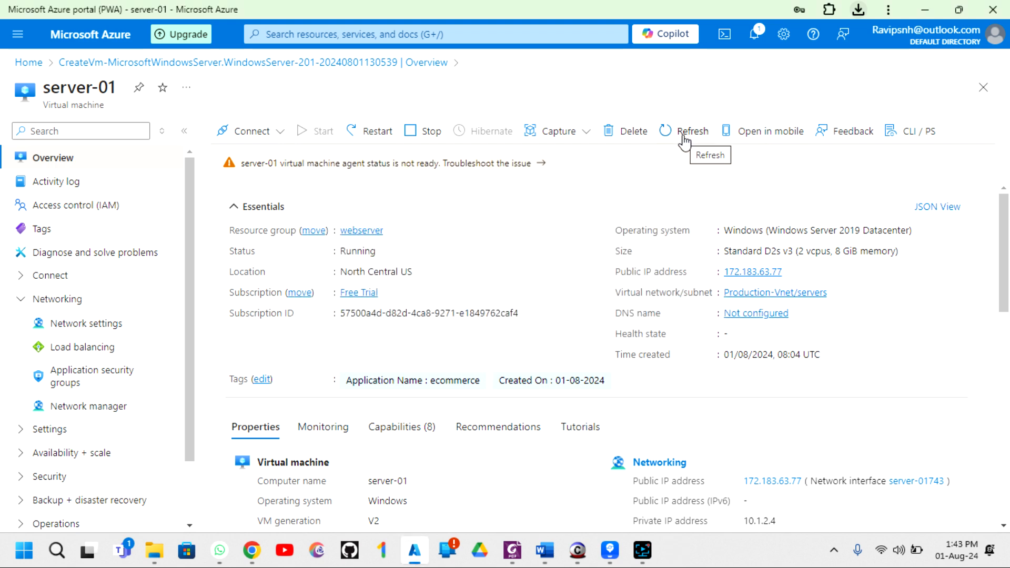
pyautogui.click(754, 34)
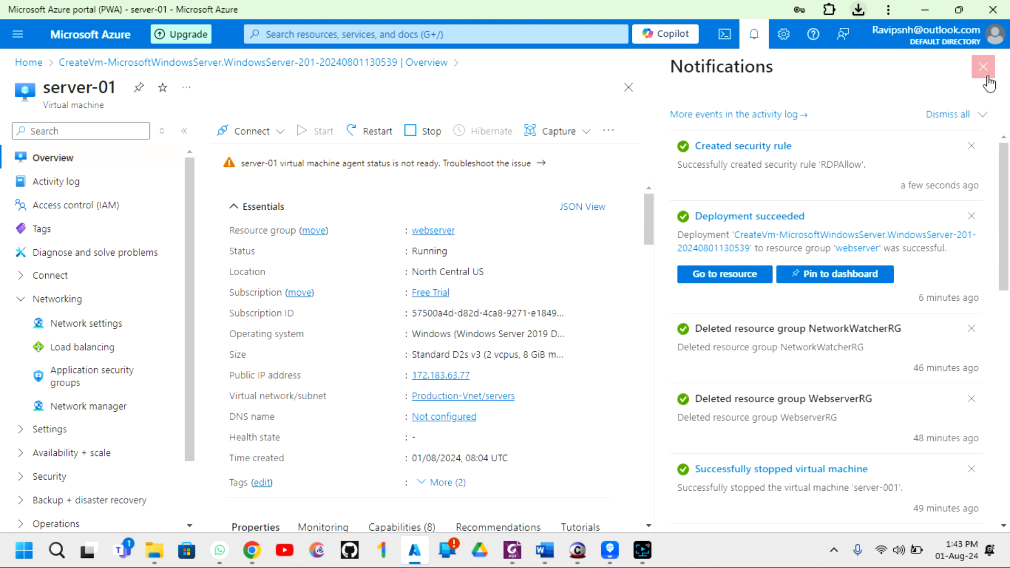
pyautogui.click(983, 67)
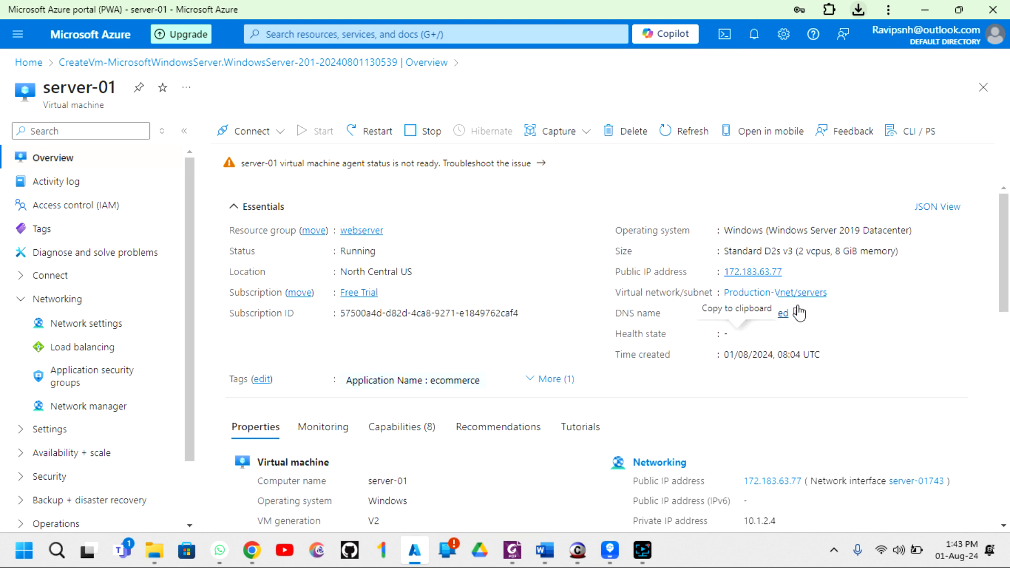
# - Copy the public IP and connect to 172.183.63.77 in Remote Desktop Connection via mstsc
pyautogui.click(791, 272)
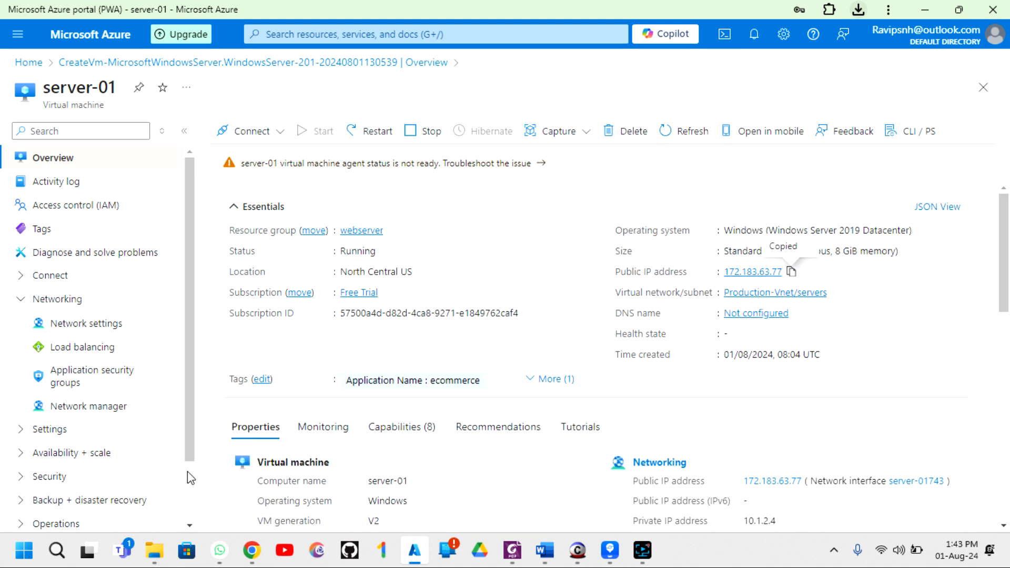
pyautogui.click(56, 551)
pyautogui.write('msts')
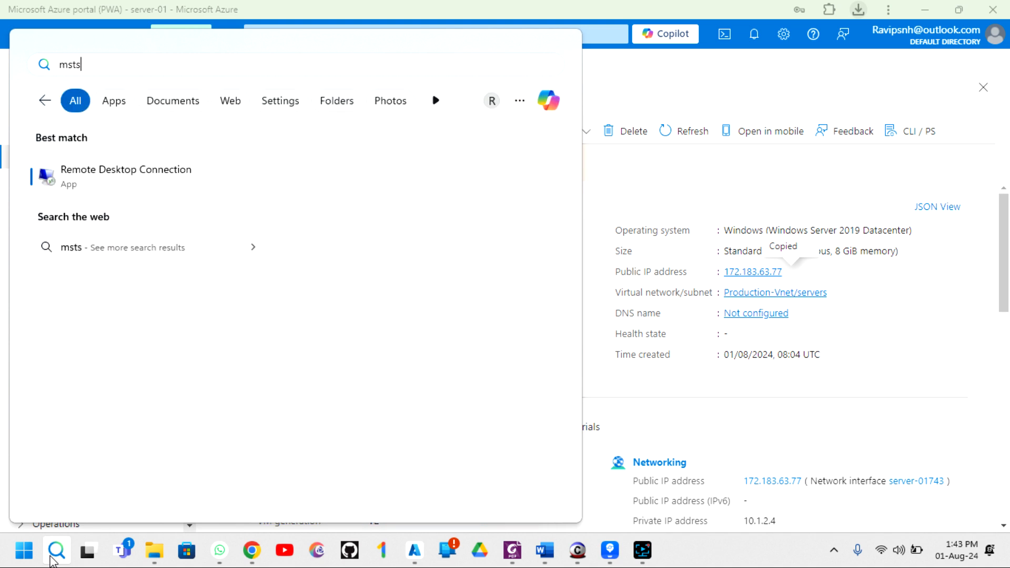
pyautogui.click(107, 177)
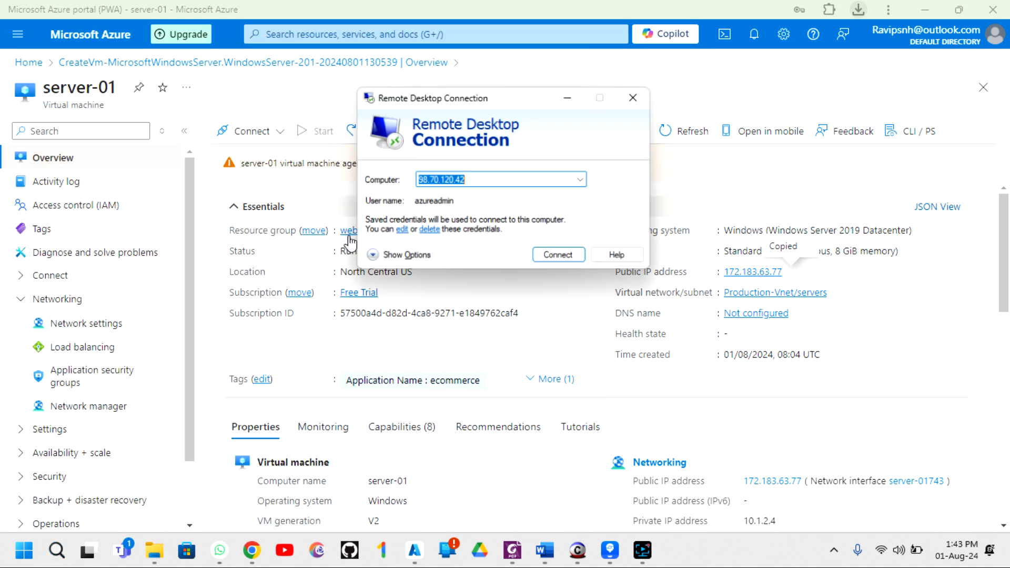
pyautogui.hotkey('ctrl', 'v')
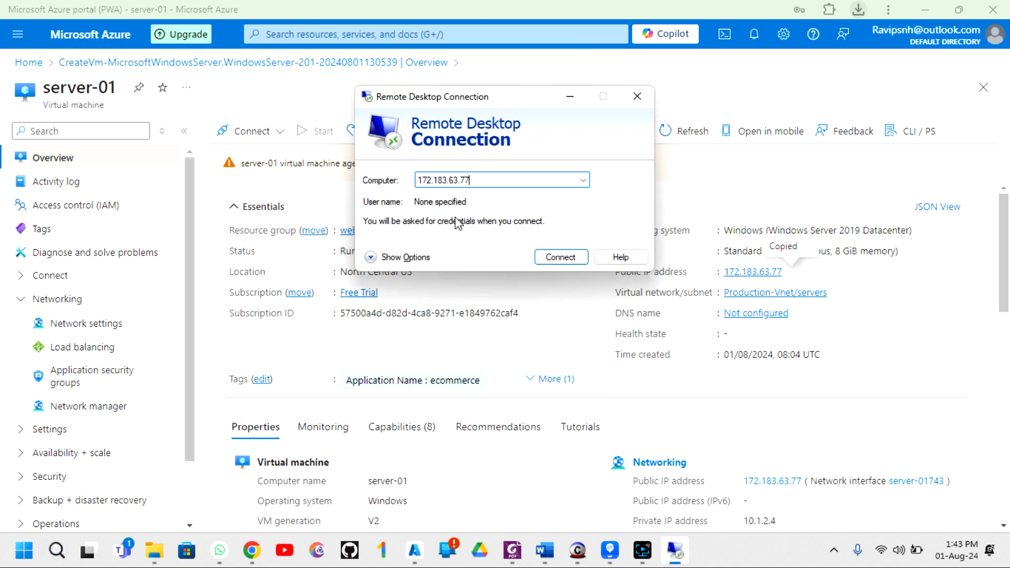
pyautogui.click(558, 258)
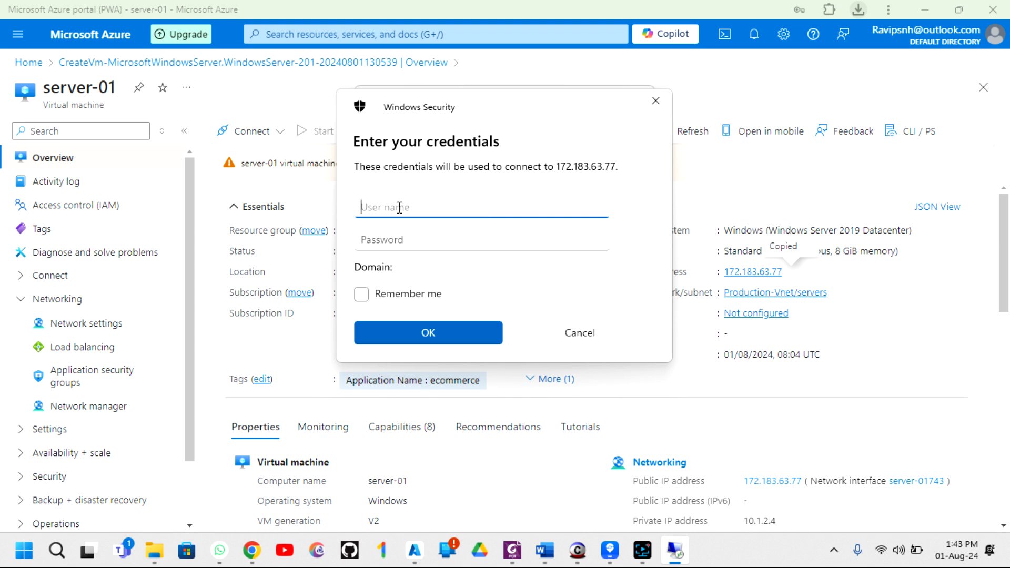
# - Sign in with the administrator username and password, and accept the certificate warning
pyautogui.write('azureadmin')
pyautogui.press('Tab')
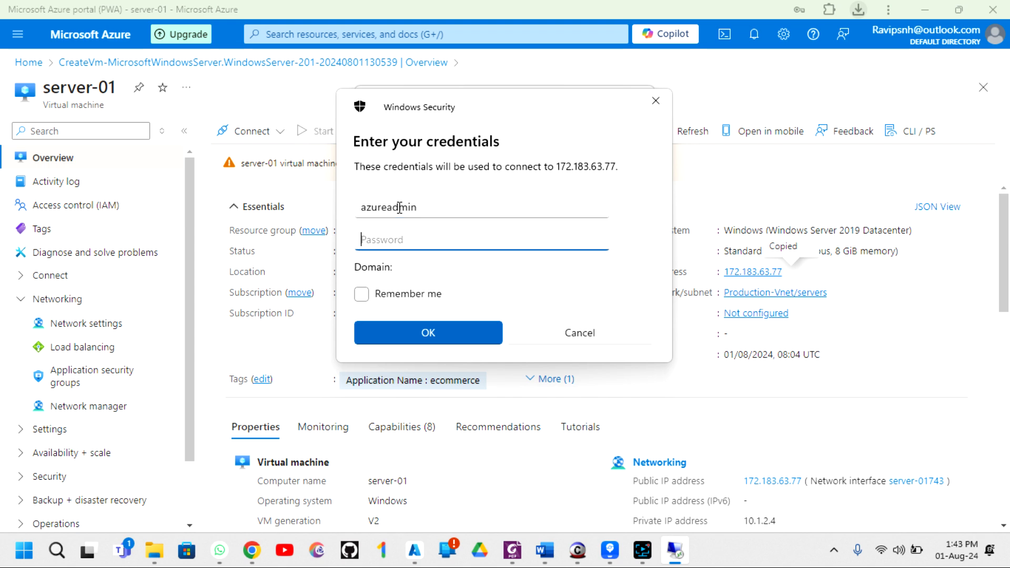
pyautogui.write('••')
pyautogui.press('Return')
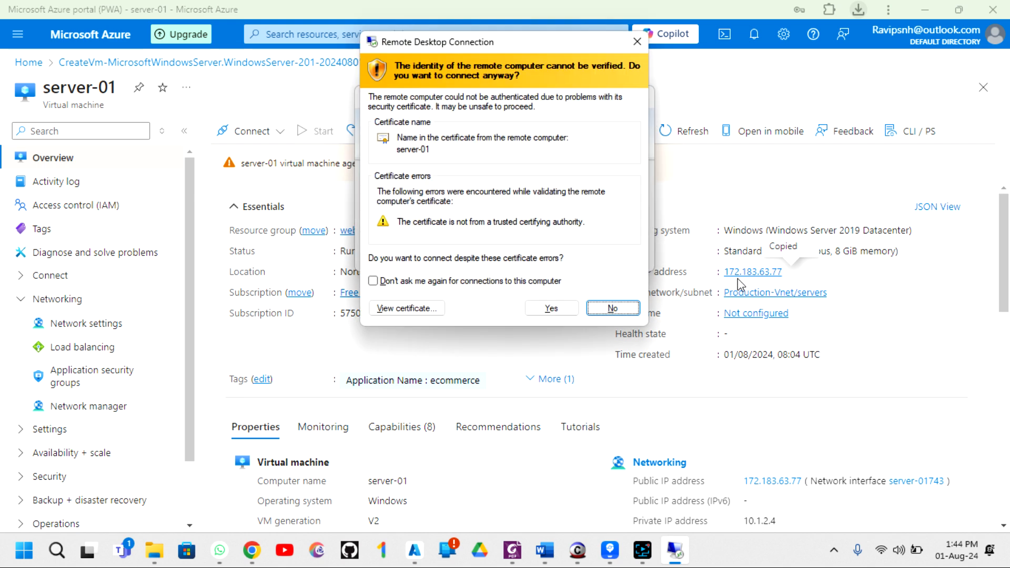
pyautogui.click(552, 309)
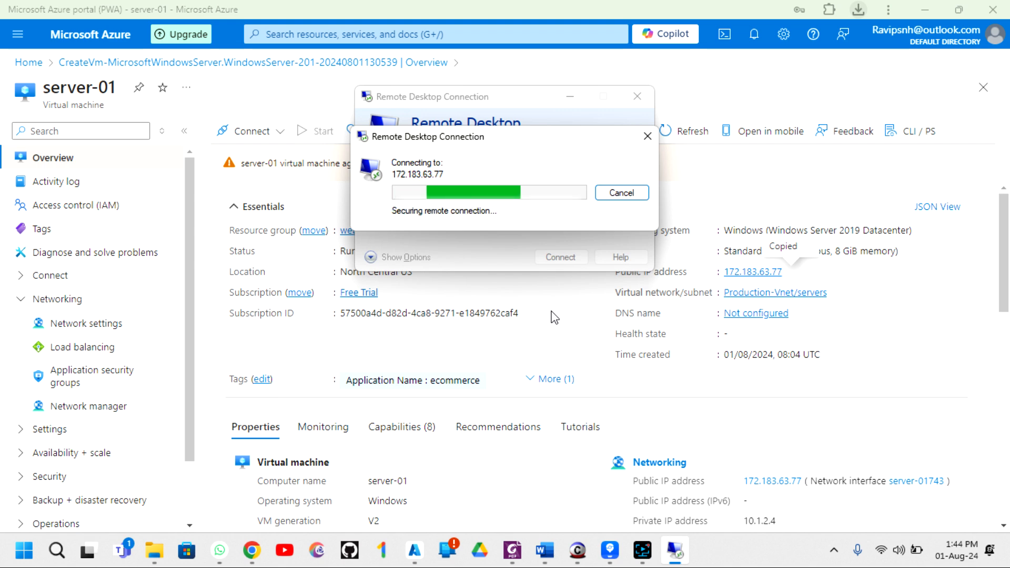